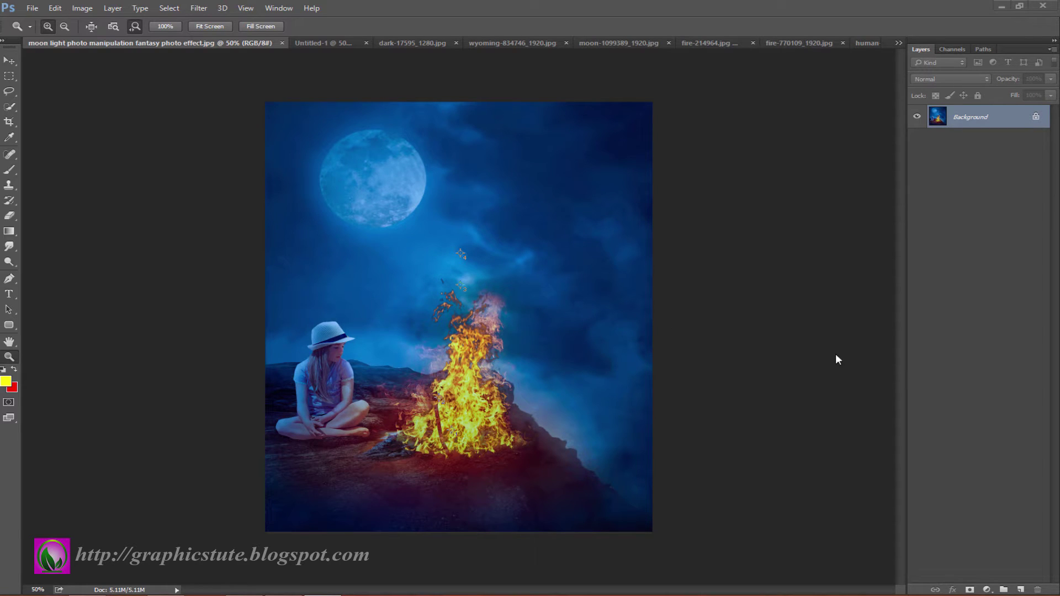
# Drag the stormy cloud layer into the grey Untitled-1 composition with the Move tool
pyautogui.click(326, 44)
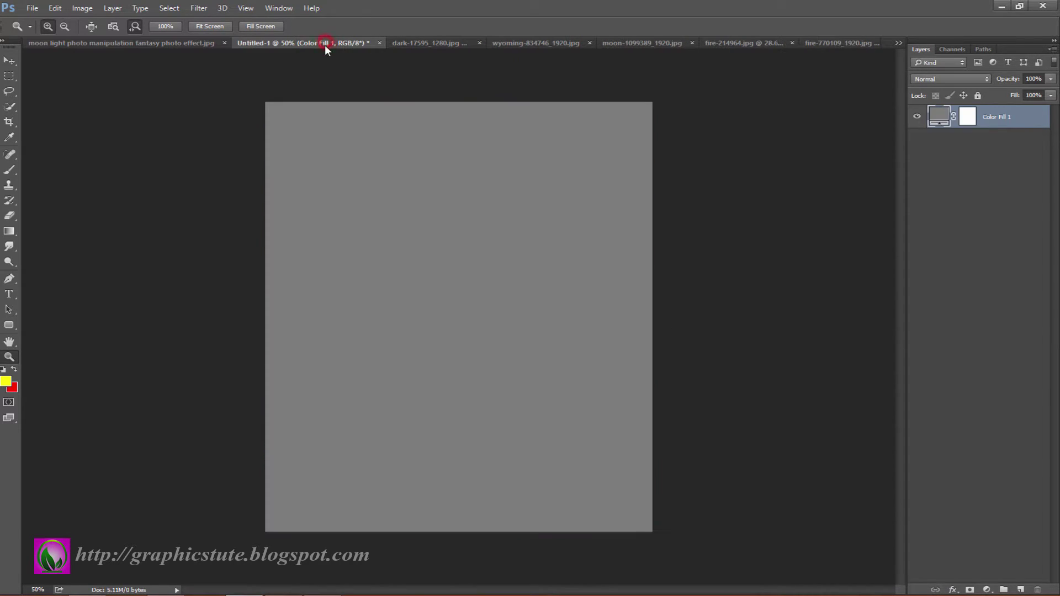
pyautogui.click(432, 43)
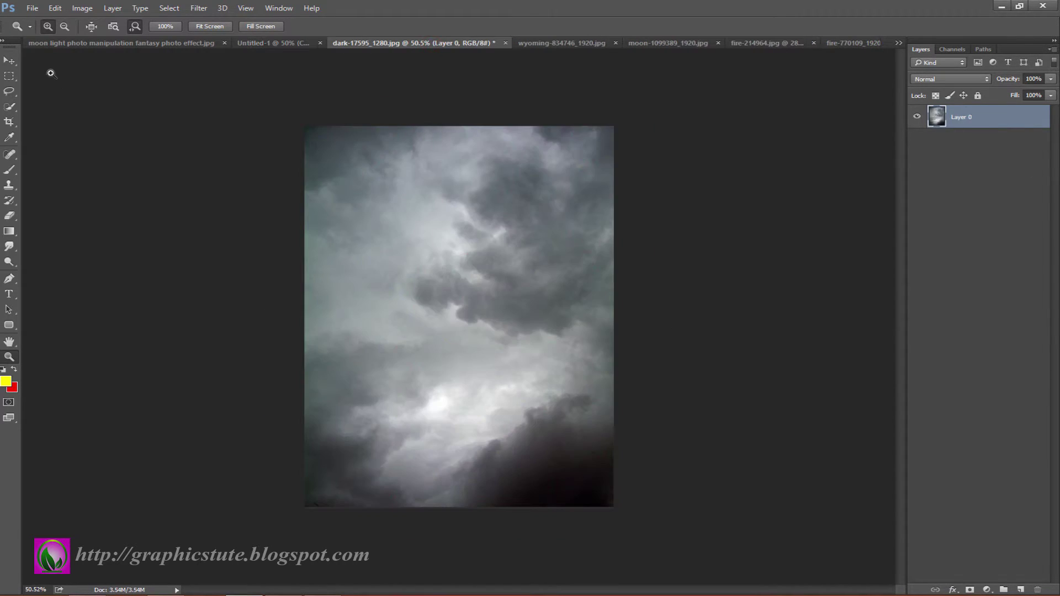
pyautogui.click(9, 60)
pyautogui.moveTo(461, 279)
pyautogui.mouseDown()
pyautogui.moveTo(283, 45)
pyautogui.moveTo(386, 313)
pyautogui.moveTo(505, 317)
pyautogui.mouseUp()
# Close the cloud photo without saving and bring up the wyoming landscape photo
pyautogui.click(419, 43)
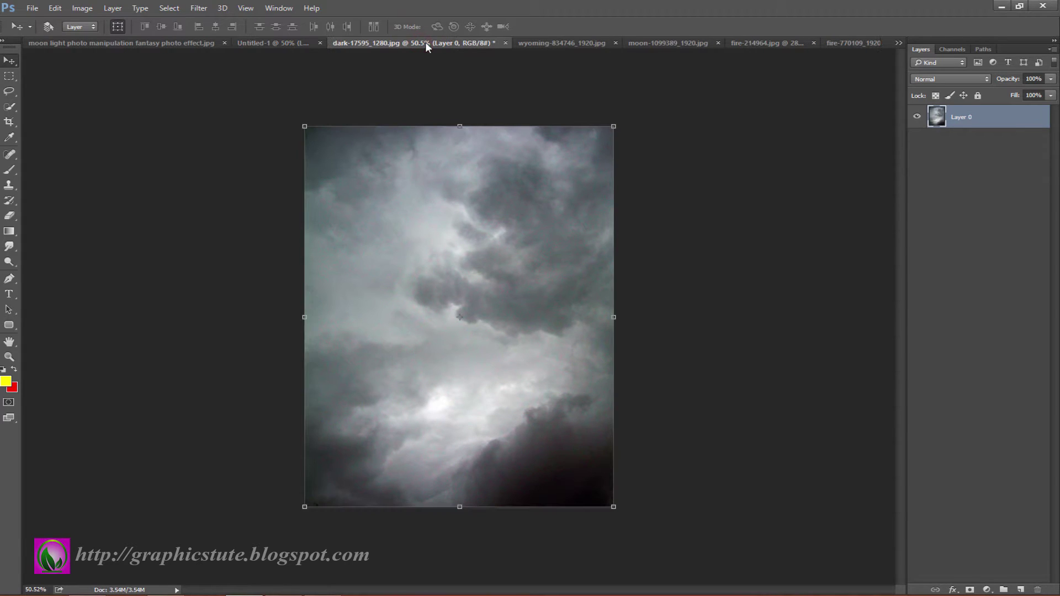
pyautogui.click(505, 43)
pyautogui.click(545, 236)
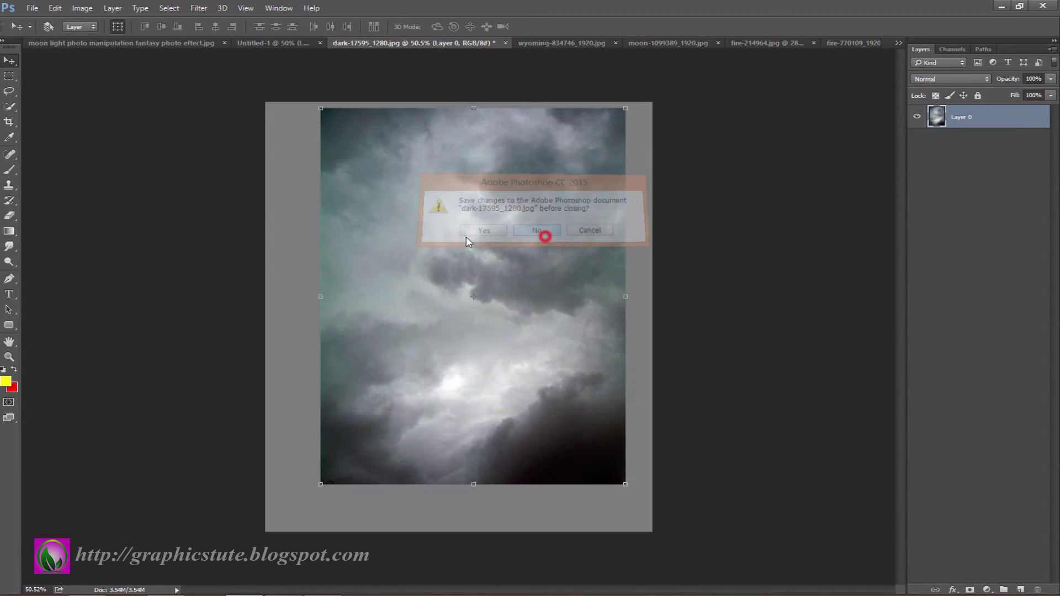
pyautogui.click(402, 44)
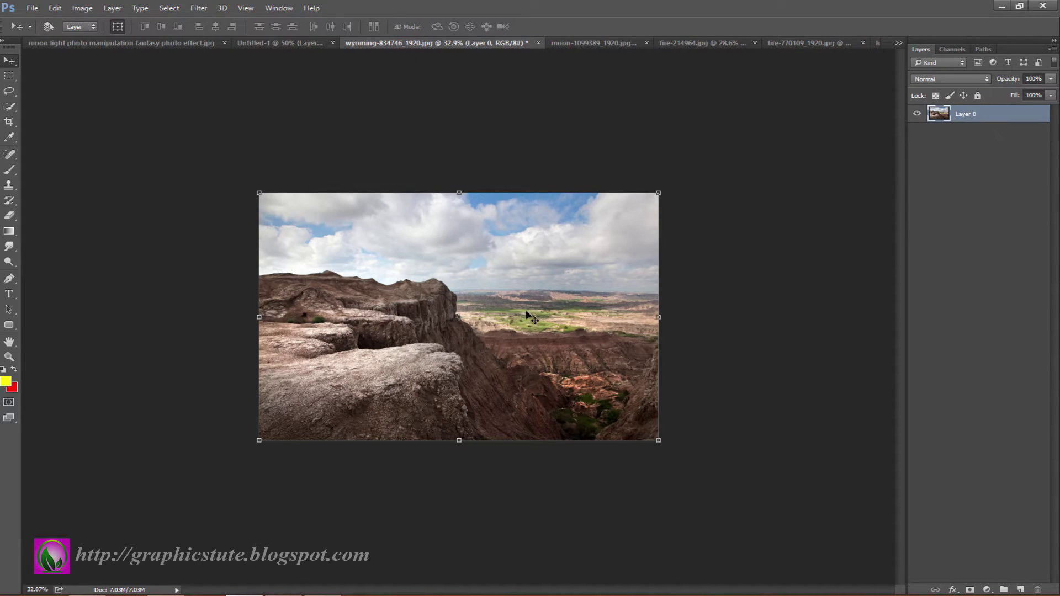
# Quick-select the rocky cliff and add a layer mask hiding the sky
pyautogui.click(10, 107)
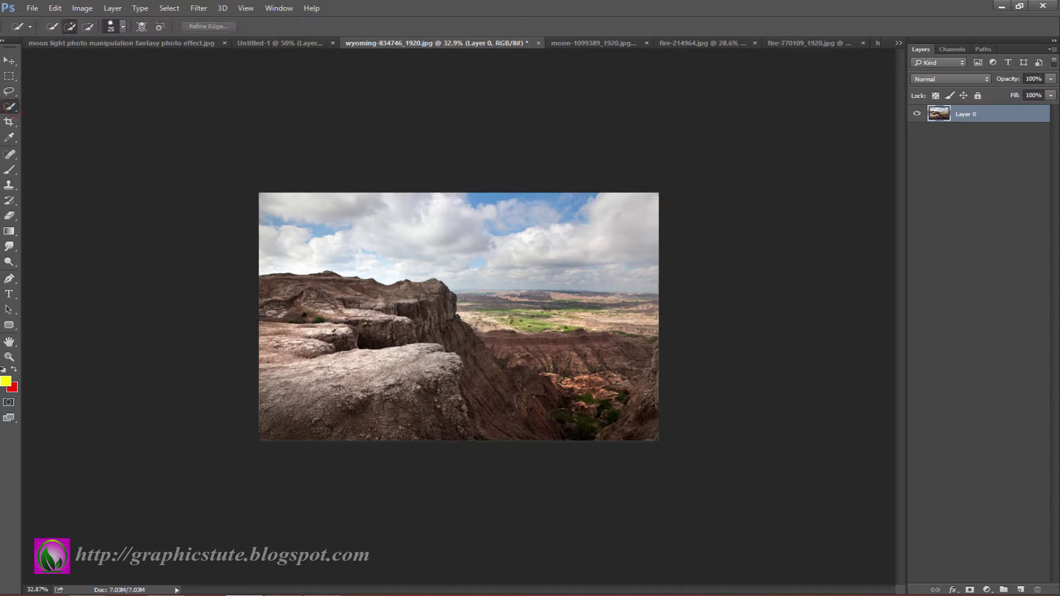
pyautogui.moveTo(287, 286); pyautogui.dragTo(312, 344)
pyautogui.moveTo(313, 305); pyautogui.dragTo(461, 354)
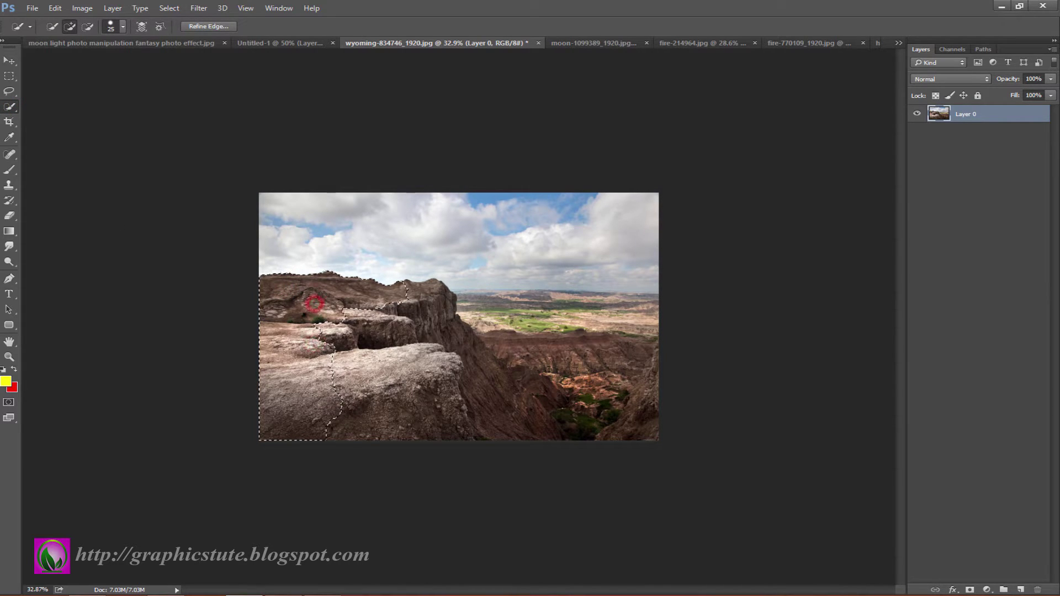
pyautogui.moveTo(471, 391); pyautogui.dragTo(524, 408)
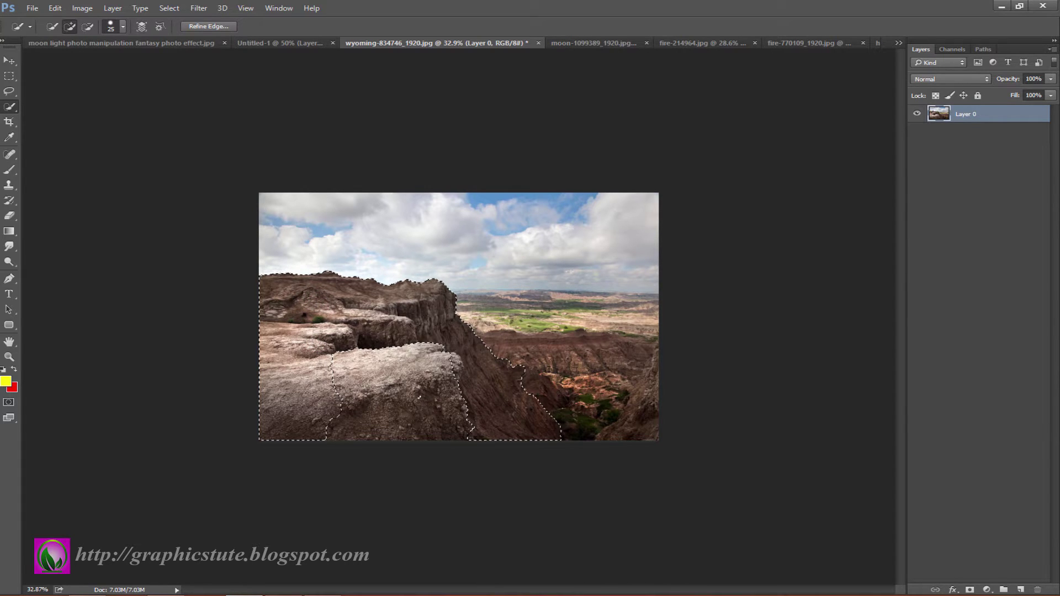
pyautogui.click(420, 397)
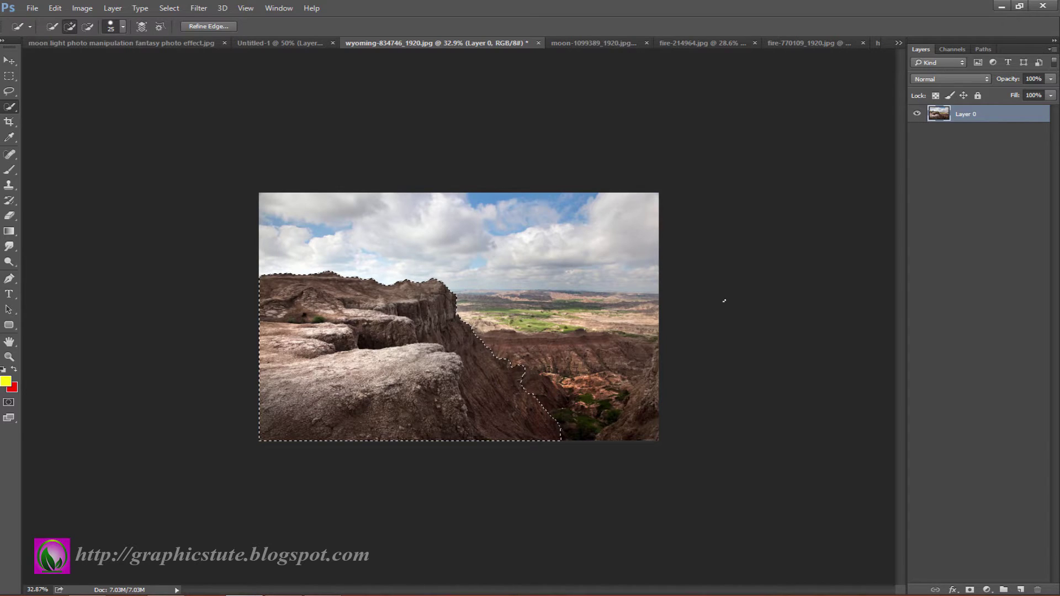
pyautogui.click(970, 590)
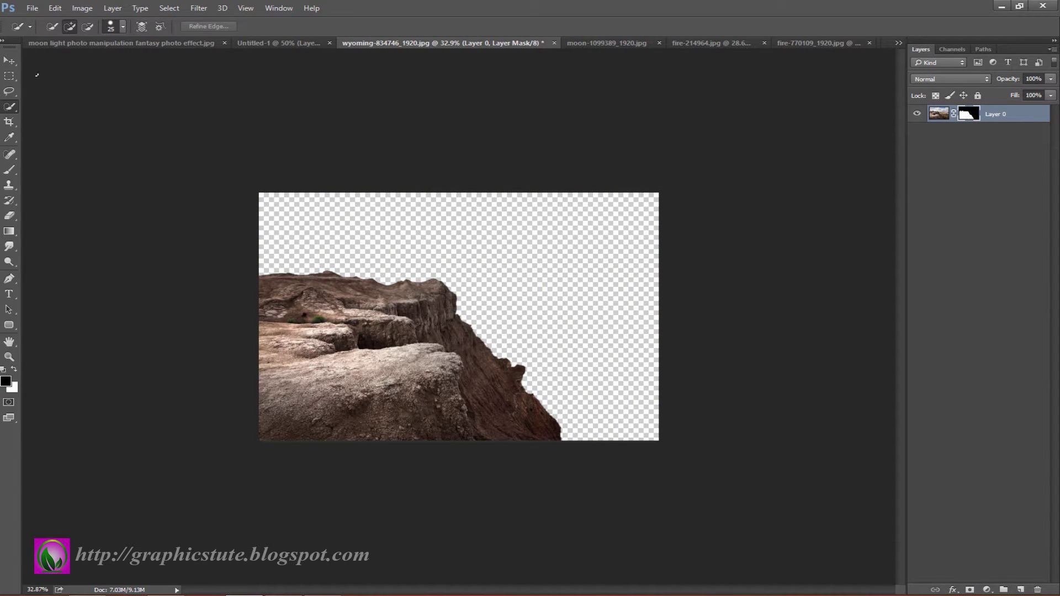
# Move the masked cliff into Untitled-1 and close the wyoming file without saving
pyautogui.click(8, 60)
pyautogui.moveTo(350, 367)
pyautogui.mouseDown()
pyautogui.moveTo(270, 77)
pyautogui.moveTo(373, 282)
pyautogui.mouseUp()
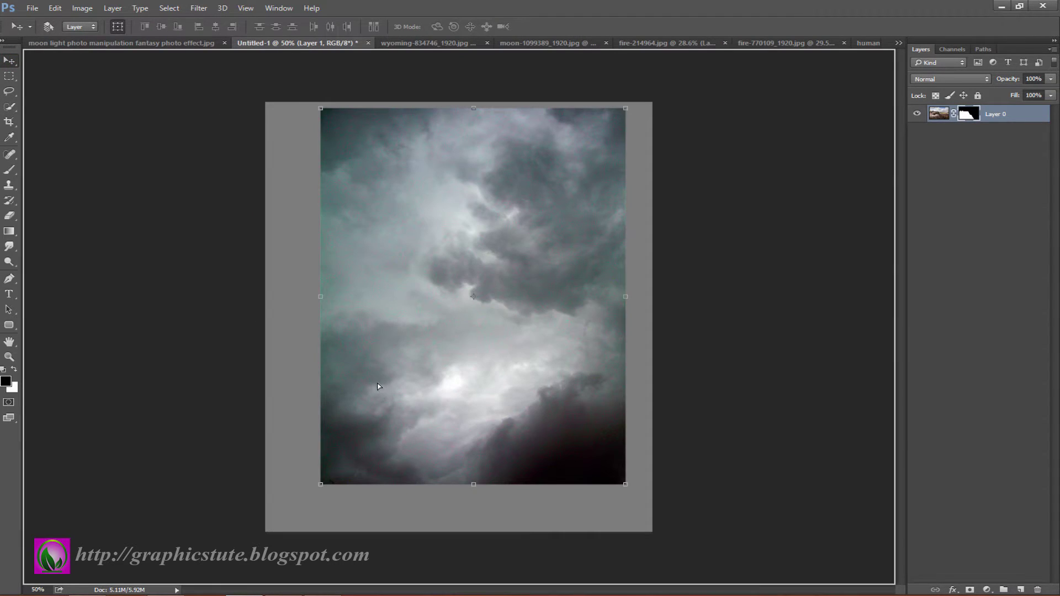
pyautogui.moveTo(378, 386)
pyautogui.mouseDown()
pyautogui.moveTo(430, 376)
pyautogui.moveTo(438, 391)
pyautogui.mouseUp()
pyautogui.click(409, 43)
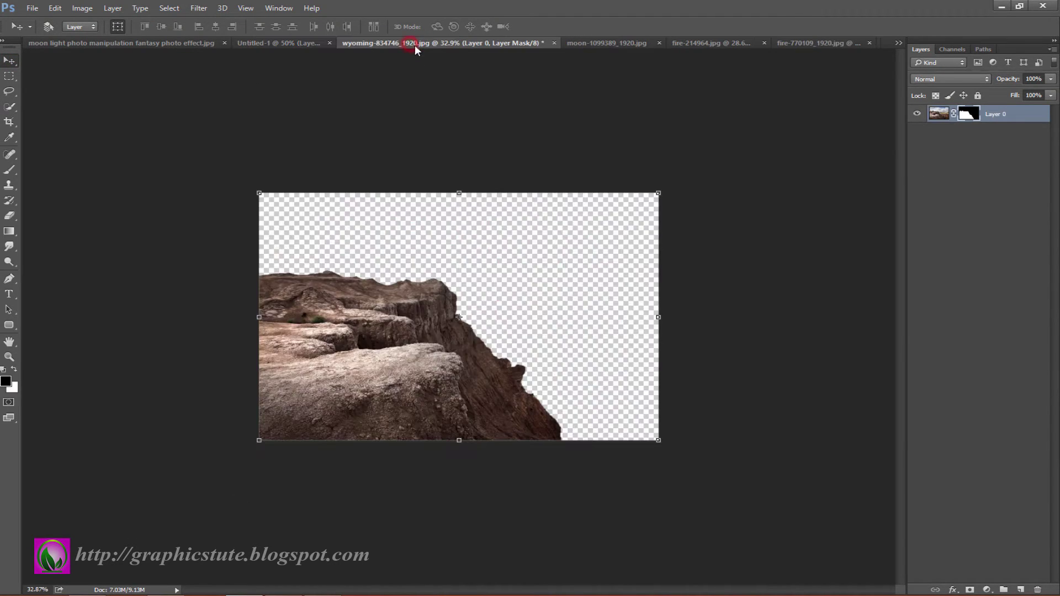
pyautogui.click(554, 44)
pyautogui.click(540, 229)
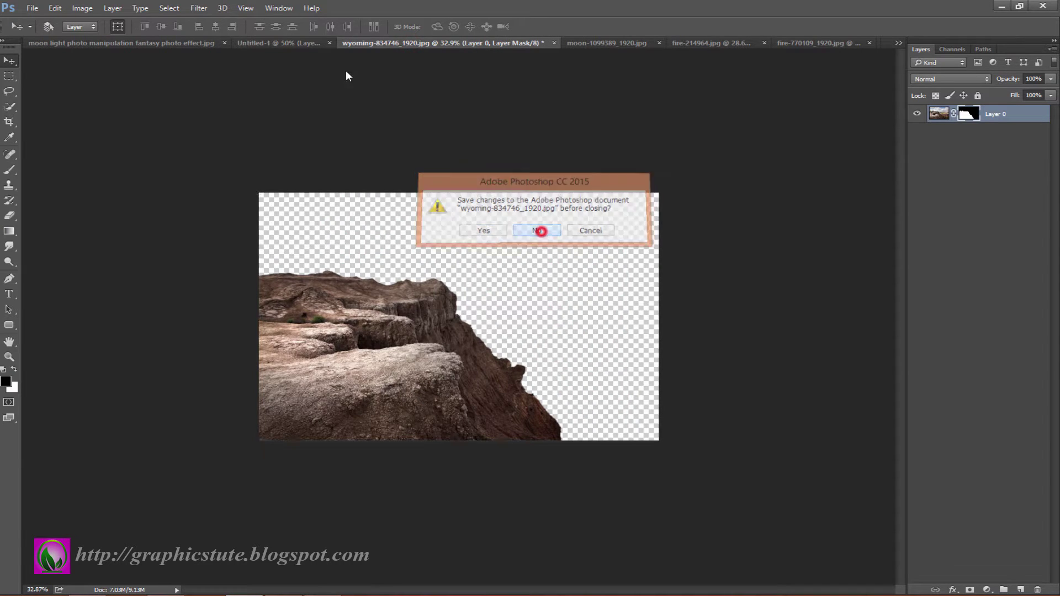
pyautogui.click(288, 43)
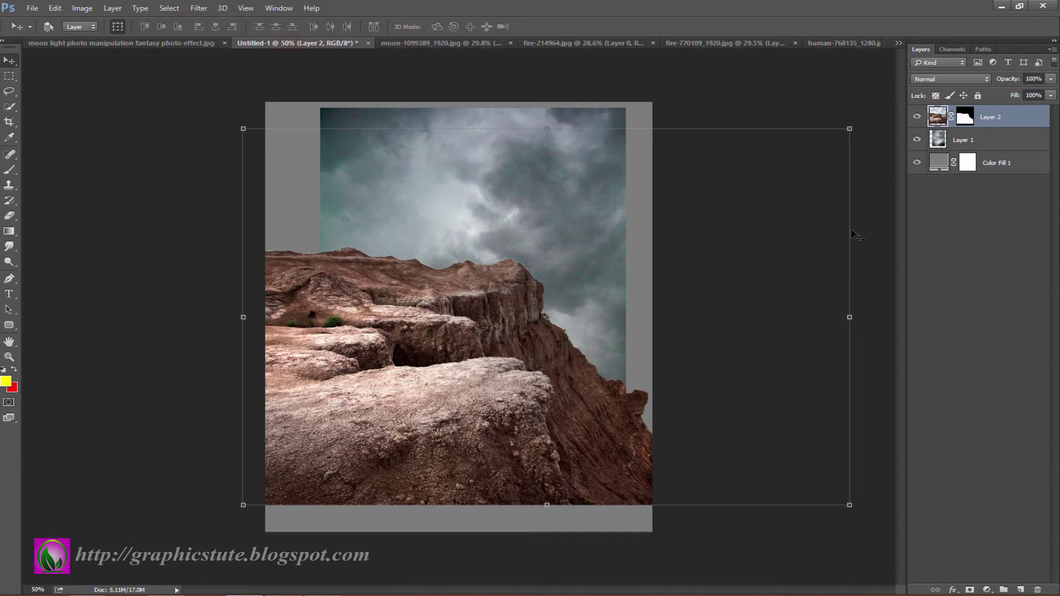
# Scale the cliff layer to about two-thirds and place it in the lower-left corner
pyautogui.moveTo(849, 128); pyautogui.dragTo(750, 189)
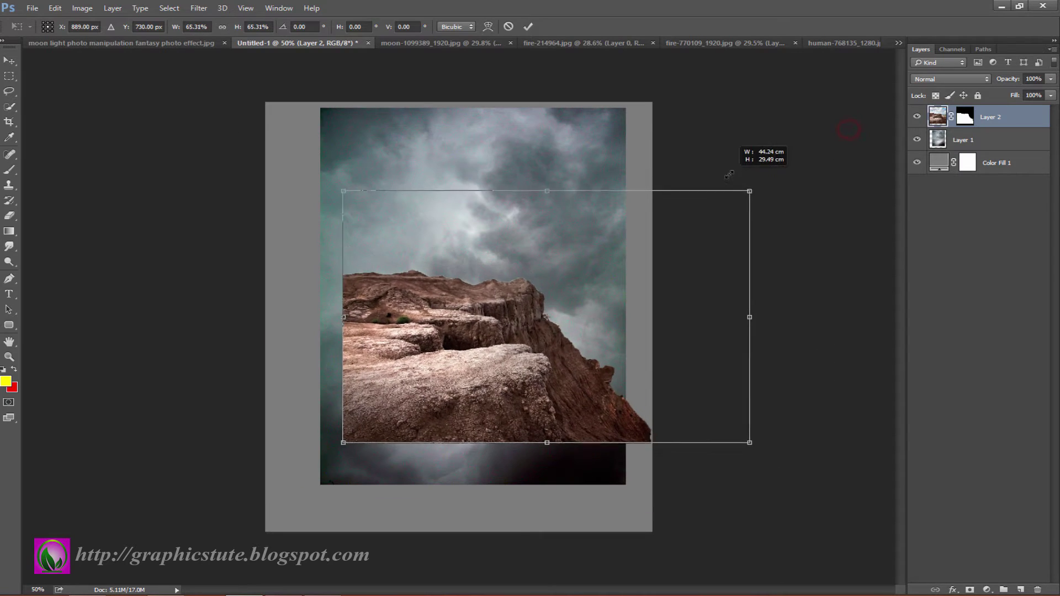
pyautogui.moveTo(480, 344); pyautogui.dragTo(444, 377)
pyautogui.moveTo(383, 439); pyautogui.dragTo(357, 469)
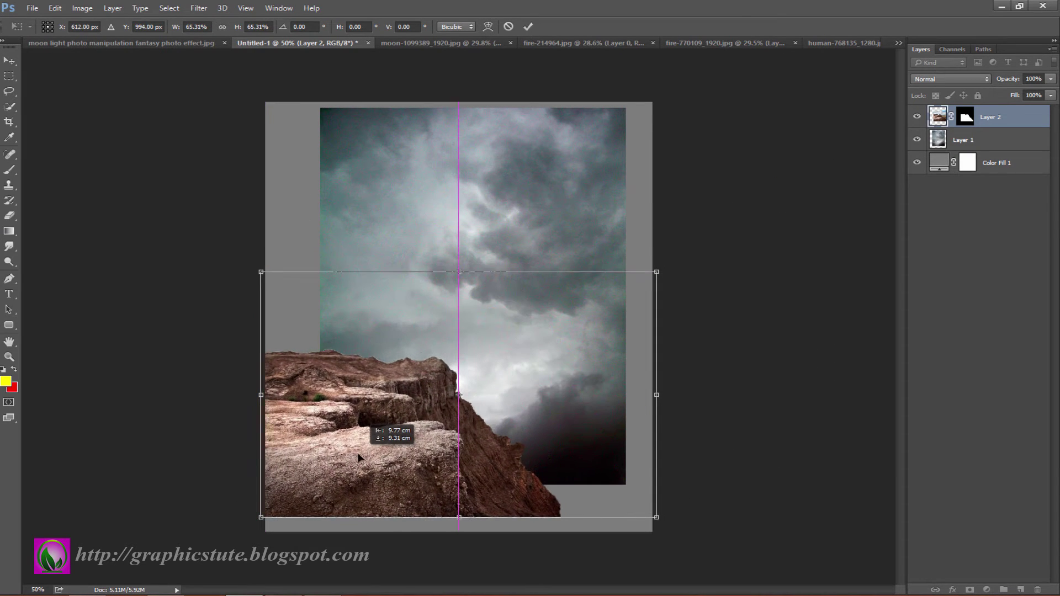
pyautogui.click(527, 26)
# Enlarge the cloud sky layer to about 133% so it covers the whole canvas
pyautogui.click(989, 145)
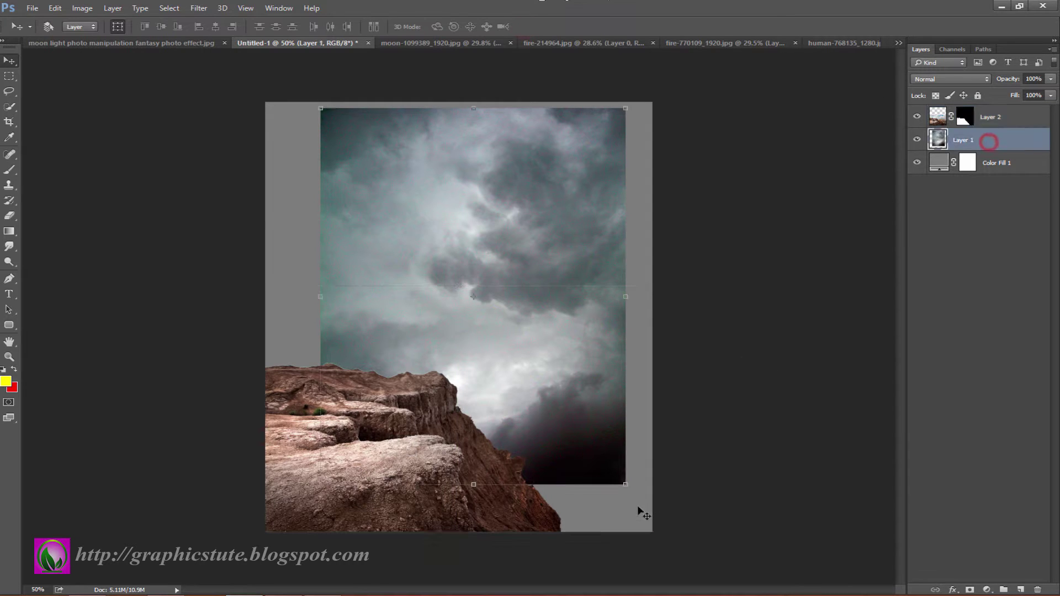
pyautogui.moveTo(624, 486); pyautogui.dragTo(733, 509)
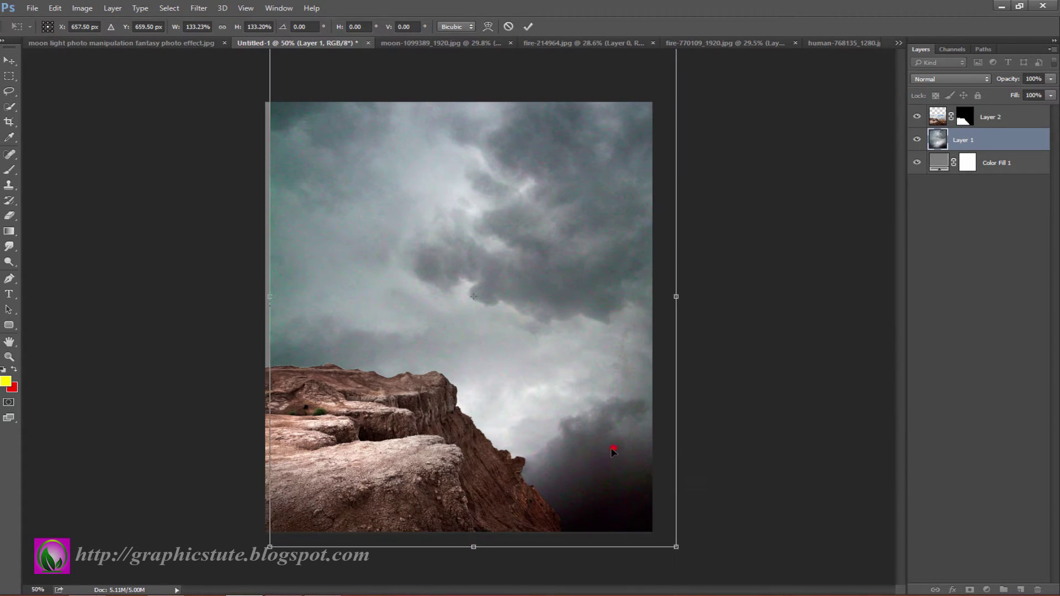
pyautogui.moveTo(614, 453); pyautogui.dragTo(604, 486)
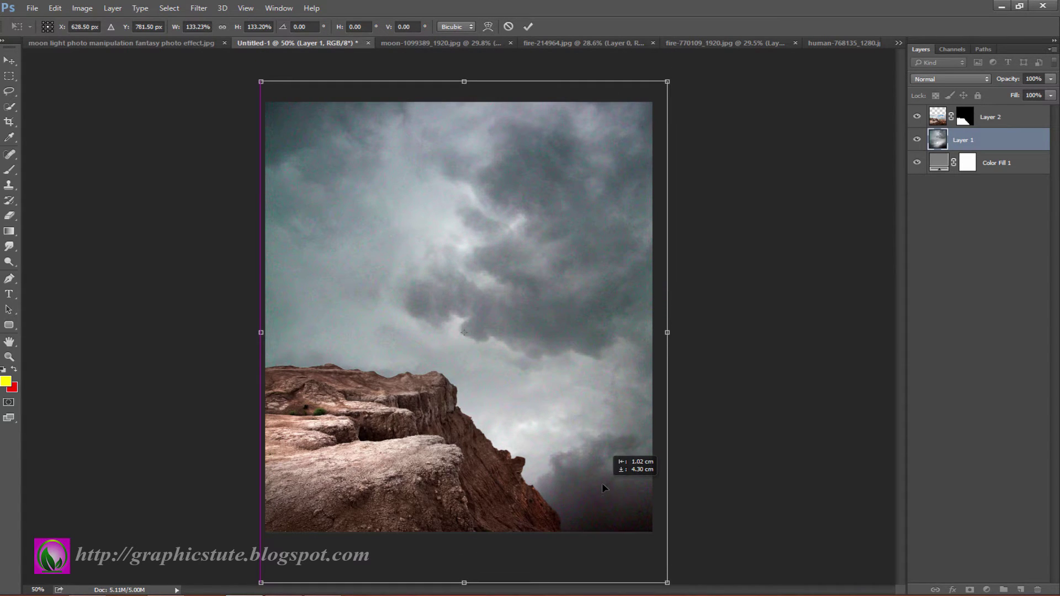
pyautogui.click(527, 28)
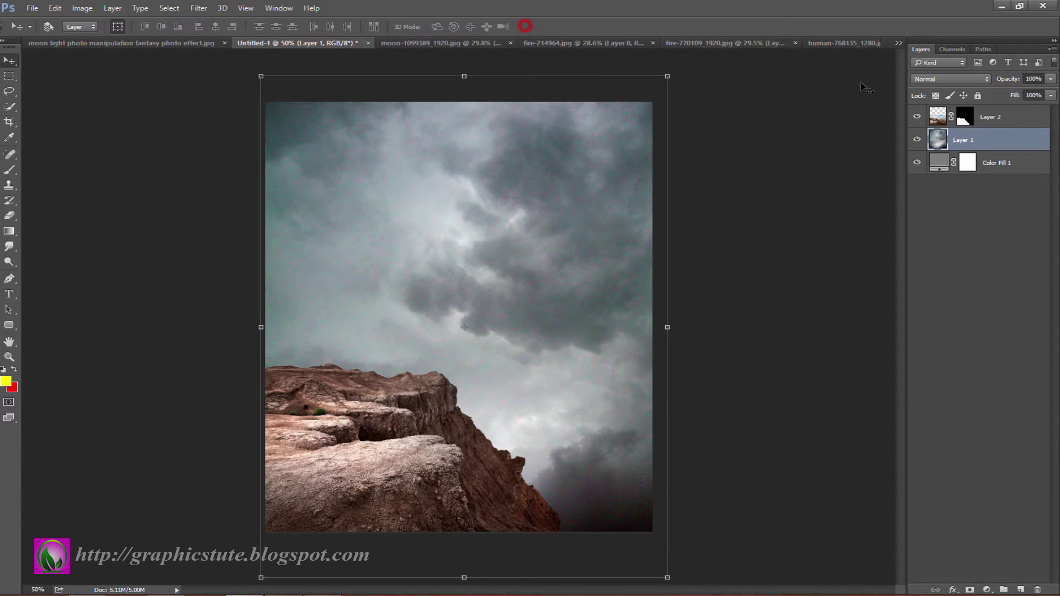
pyautogui.click(975, 136)
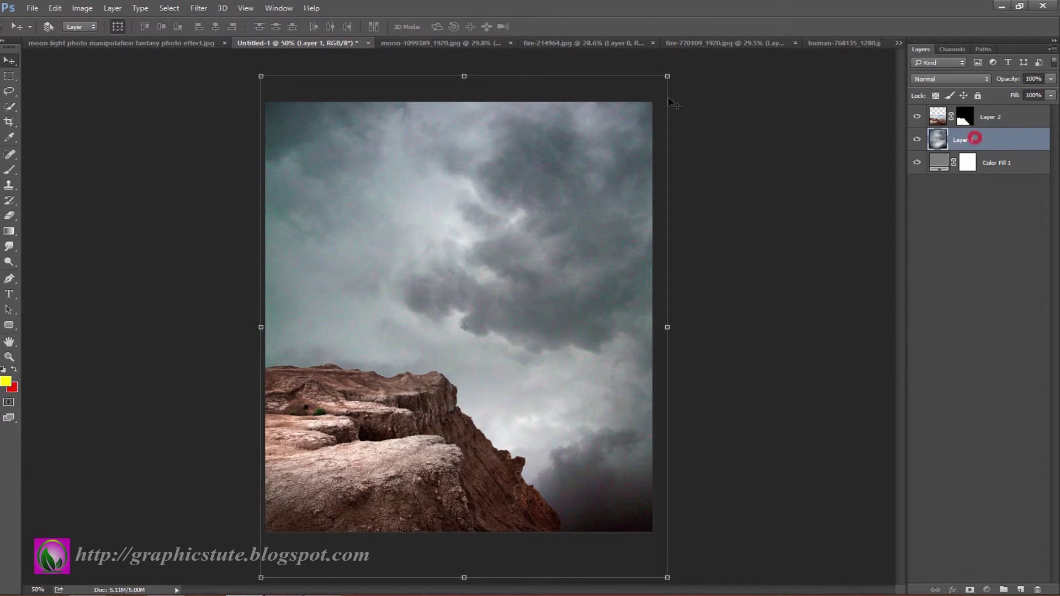
pyautogui.click(208, 9)
# Apply a Gaussian Blur with a 3.9-pixel radius to the cloud sky
pyautogui.click(401, 186)
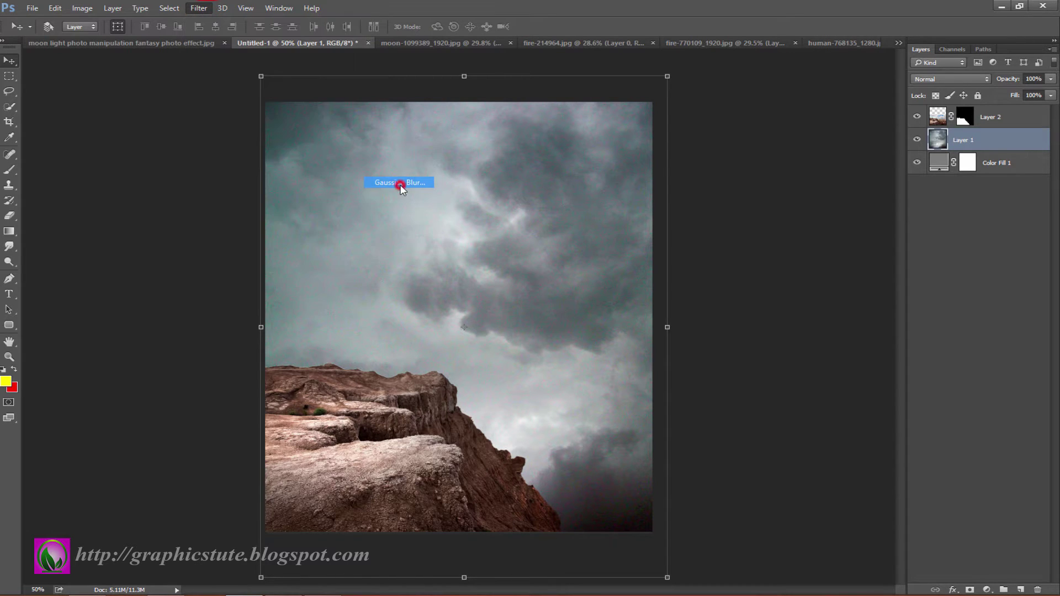
pyautogui.moveTo(770, 259); pyautogui.dragTo(690, 259)
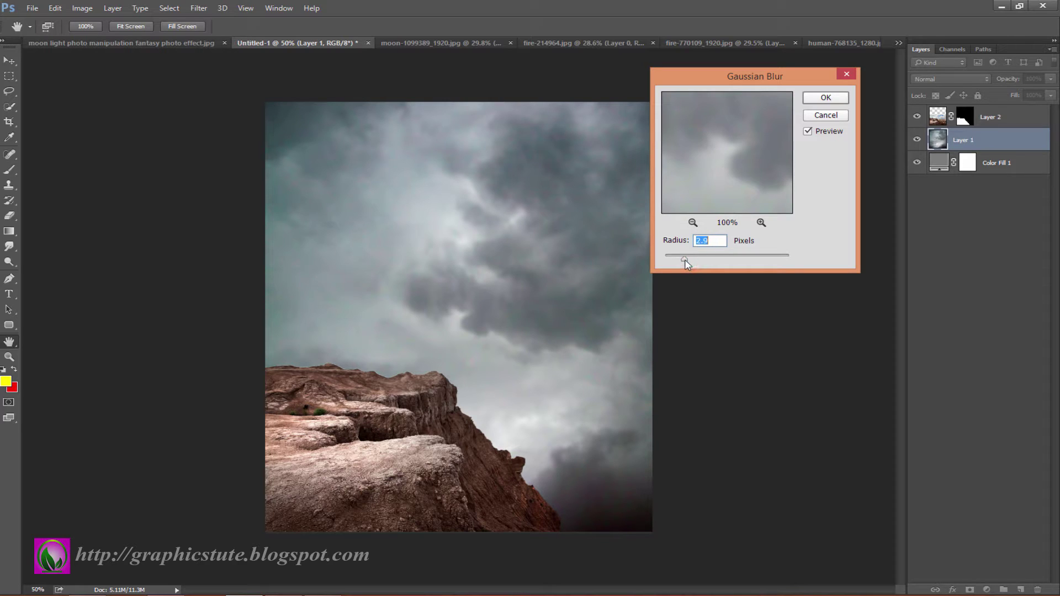
pyautogui.moveTo(684, 260); pyautogui.dragTo(690, 260)
pyautogui.click(820, 97)
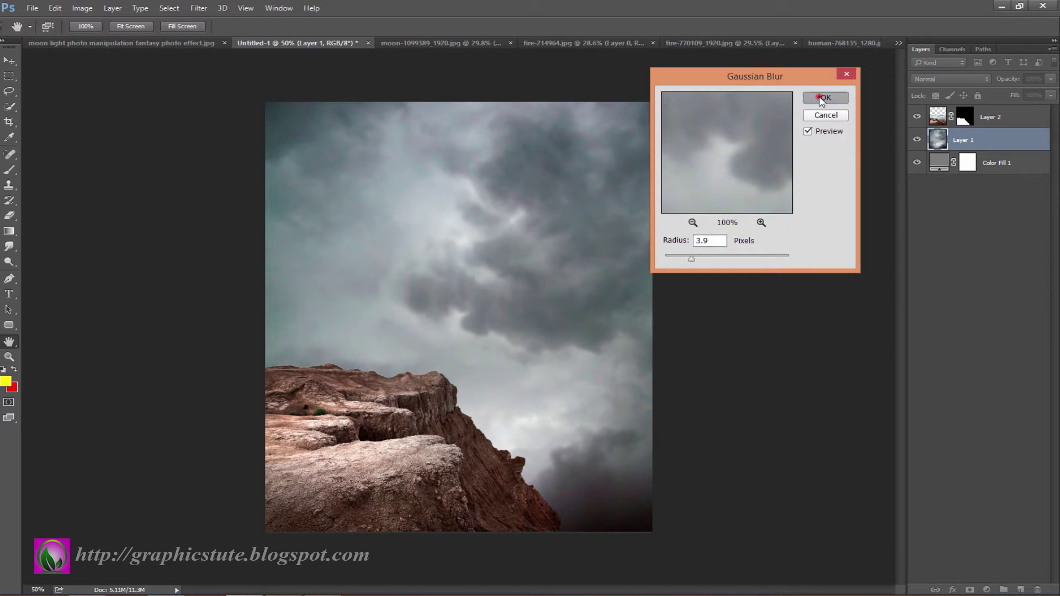
pyautogui.press('v')
# Toggle the cliff and sky layers off and on to compare the blurred sky
pyautogui.click(978, 121)
pyautogui.click(917, 117)
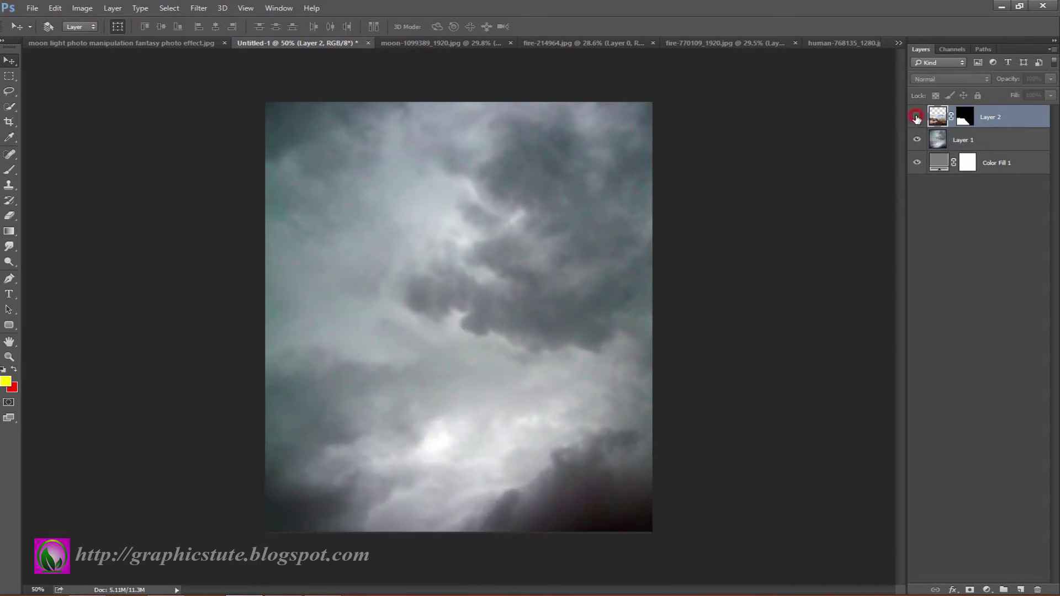
pyautogui.click(948, 142)
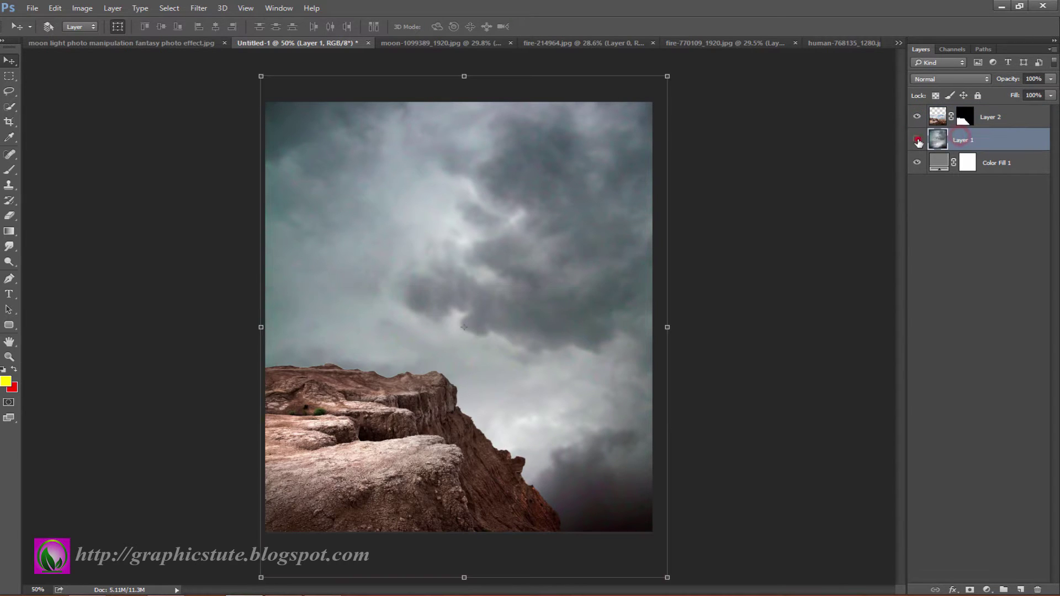
pyautogui.click(917, 140)
# Darken the sky with a Curves adjustment clipped to the cloud layer, lowering the highlights
pyautogui.click(987, 590)
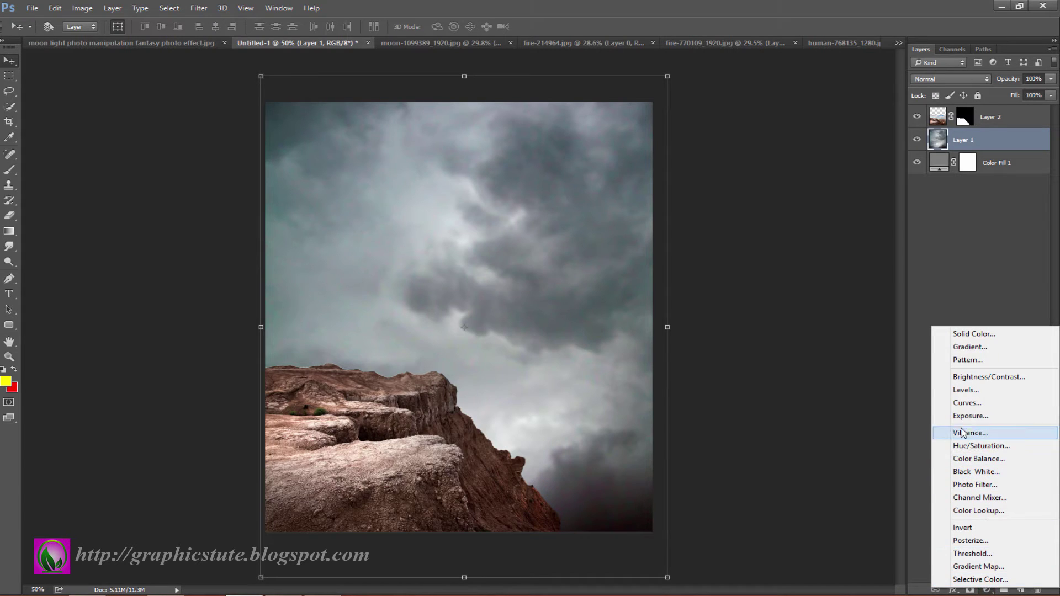
pyautogui.click(963, 410)
pyautogui.click(912, 430)
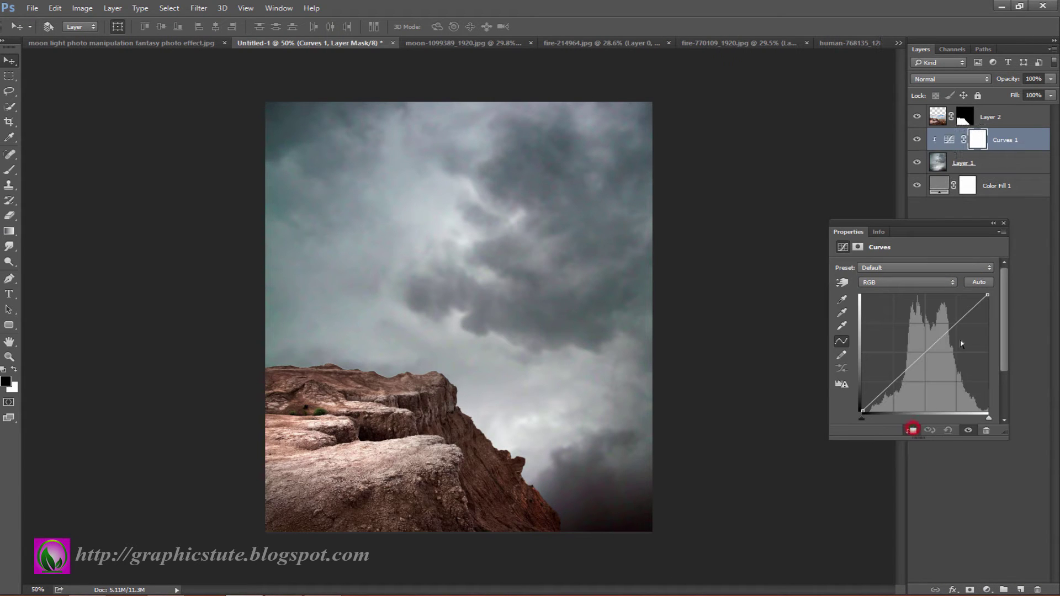
pyautogui.moveTo(985, 296); pyautogui.dragTo(990, 323)
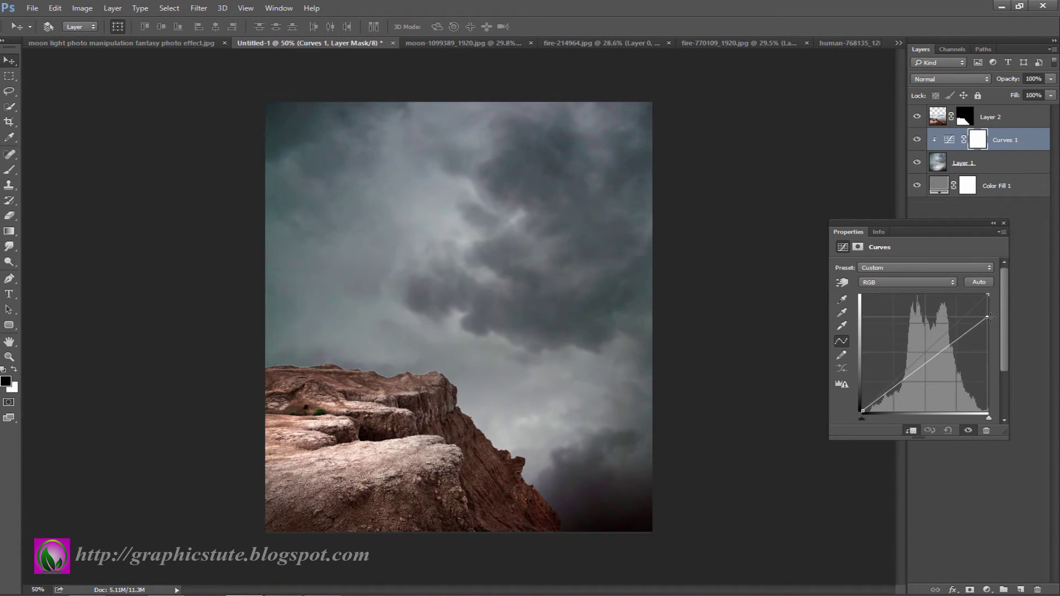
pyautogui.click(1003, 224)
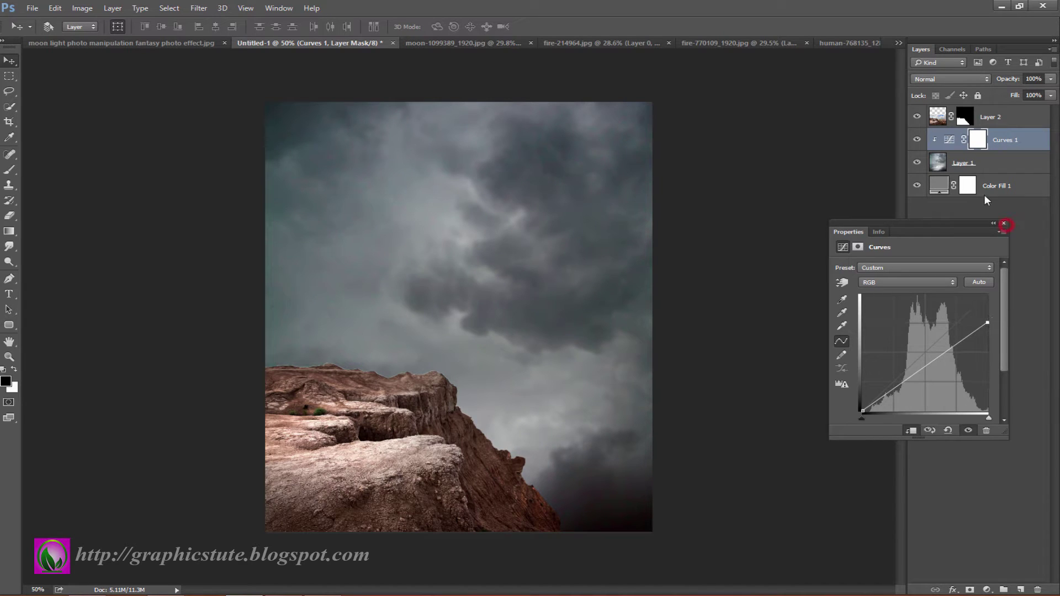
pyautogui.click(917, 139)
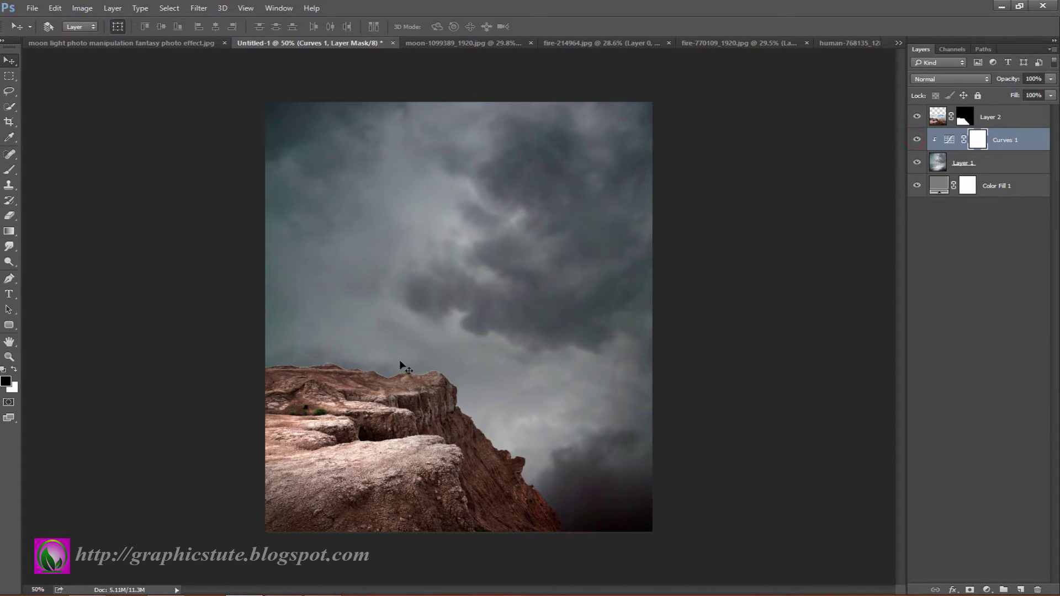
# Zoom the view around the cliff and make Layer 2 the active layer
pyautogui.click(9, 356)
pyautogui.moveTo(426, 417); pyautogui.dragTo(427, 413)
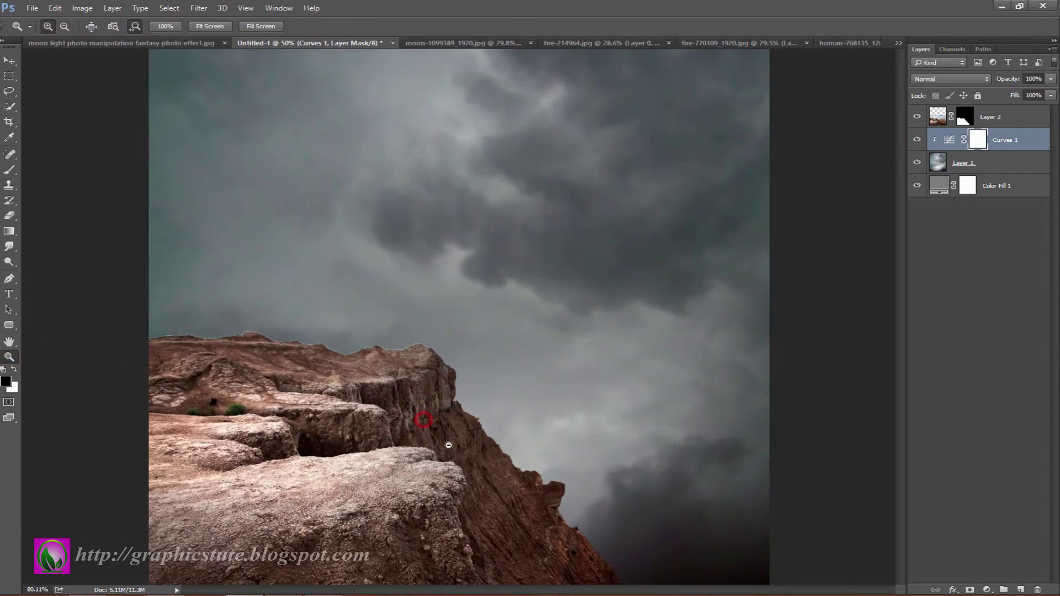
pyautogui.scroll(-3, 466, 377)
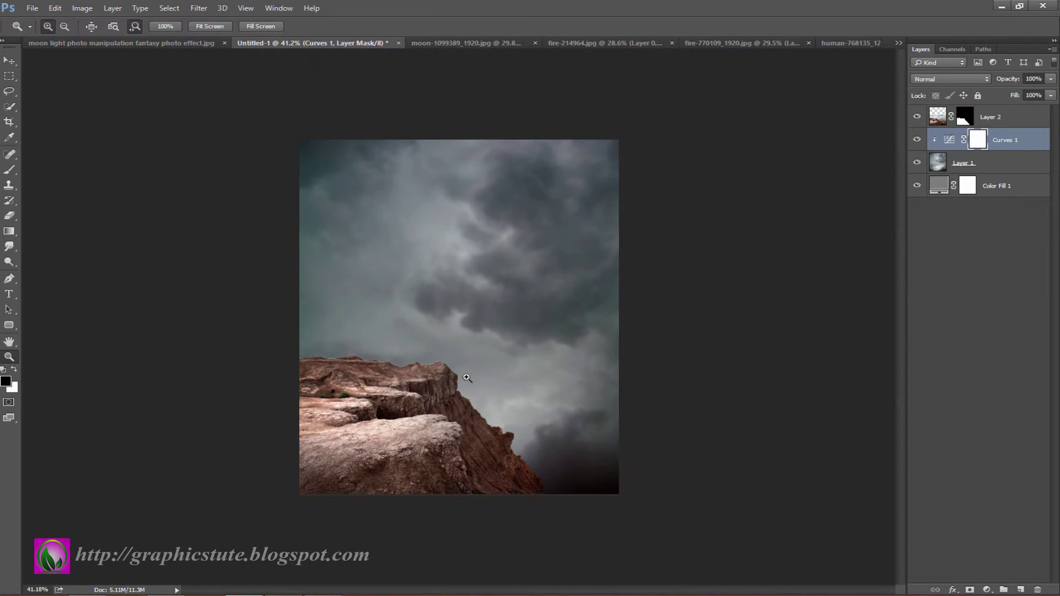
pyautogui.click(1012, 121)
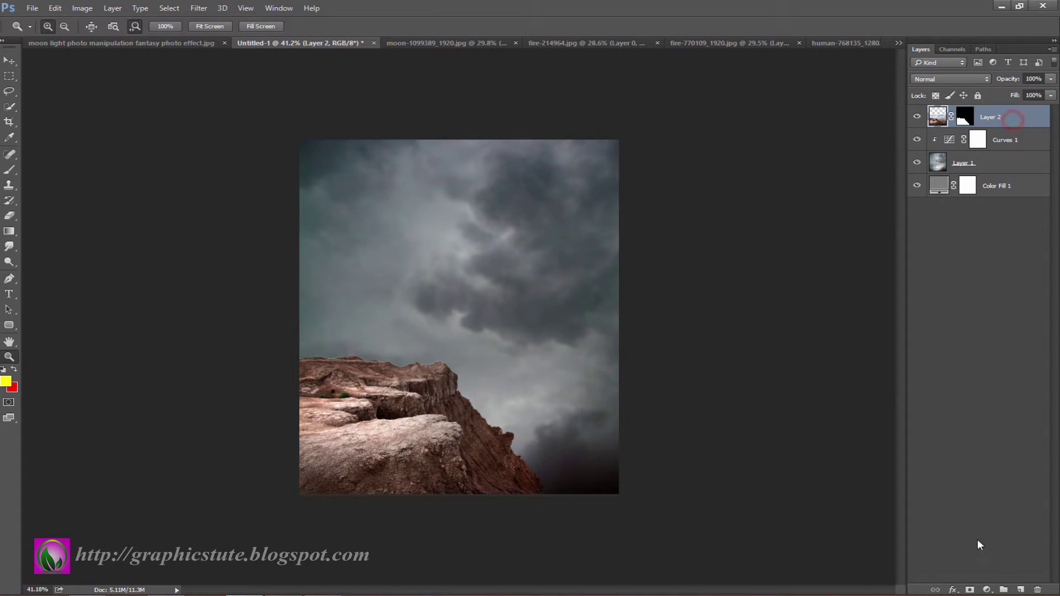
# Darken the cliff with a Curves adjustment clipped to Layer 2
pyautogui.click(987, 590)
pyautogui.click(966, 397)
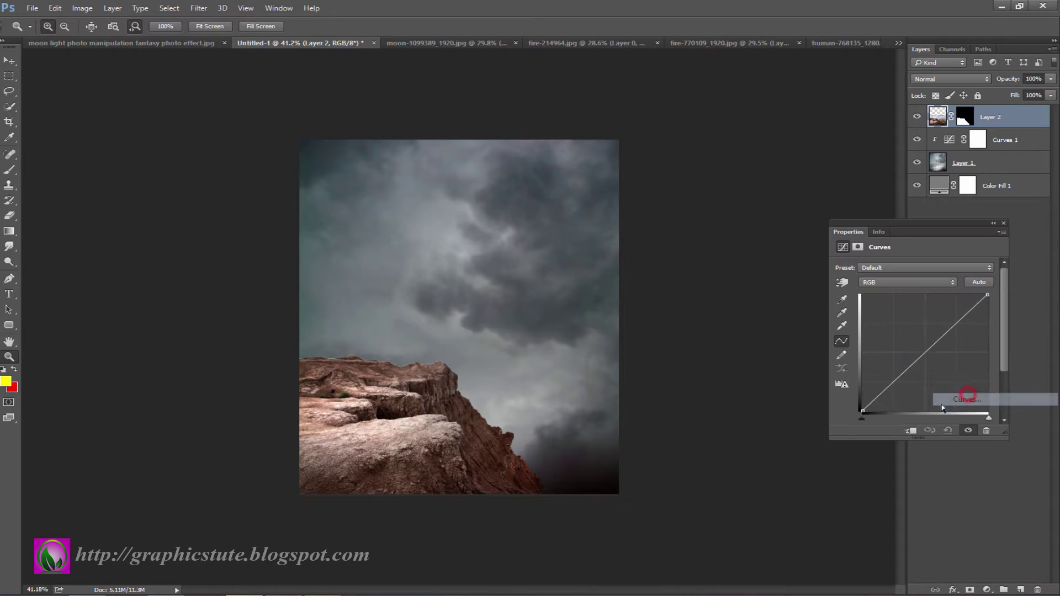
pyautogui.click(909, 430)
pyautogui.moveTo(987, 296); pyautogui.dragTo(988, 346)
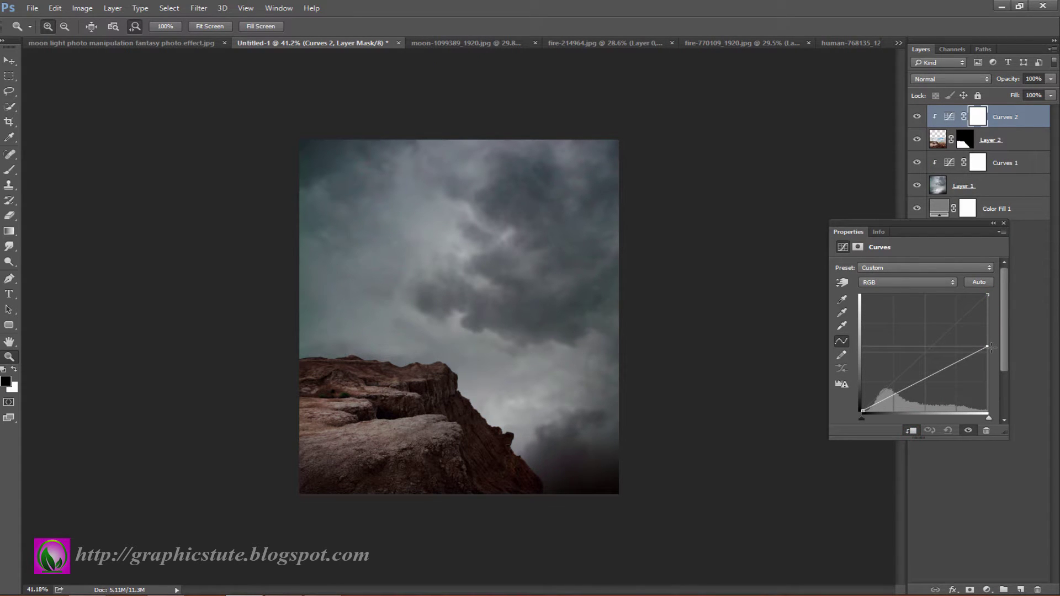
pyautogui.click(1003, 225)
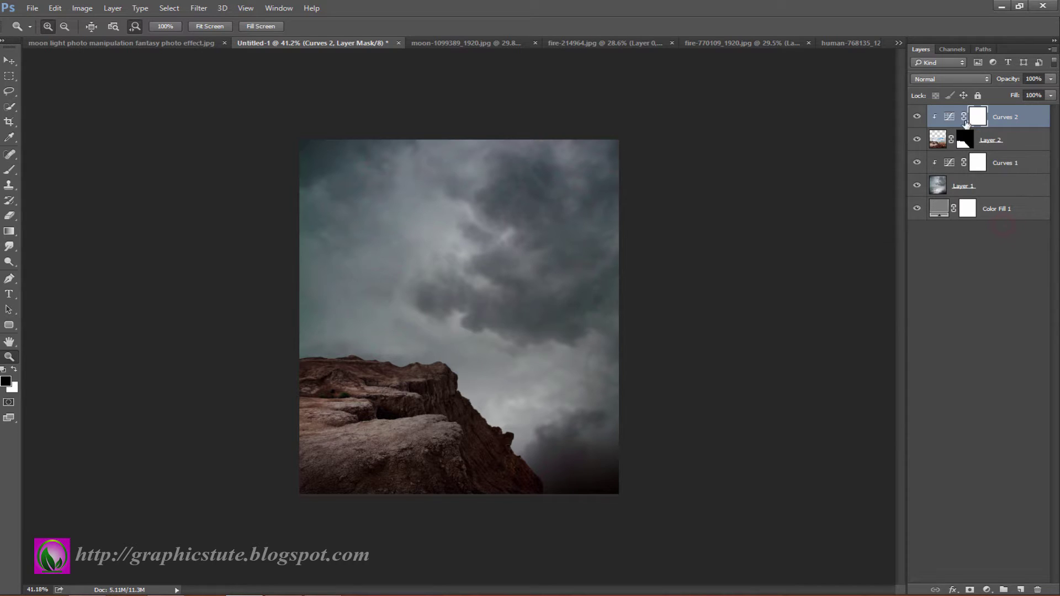
# Paint black on the curves mask at 38% brush opacity to keep the rock tops brighter
pyautogui.click(11, 171)
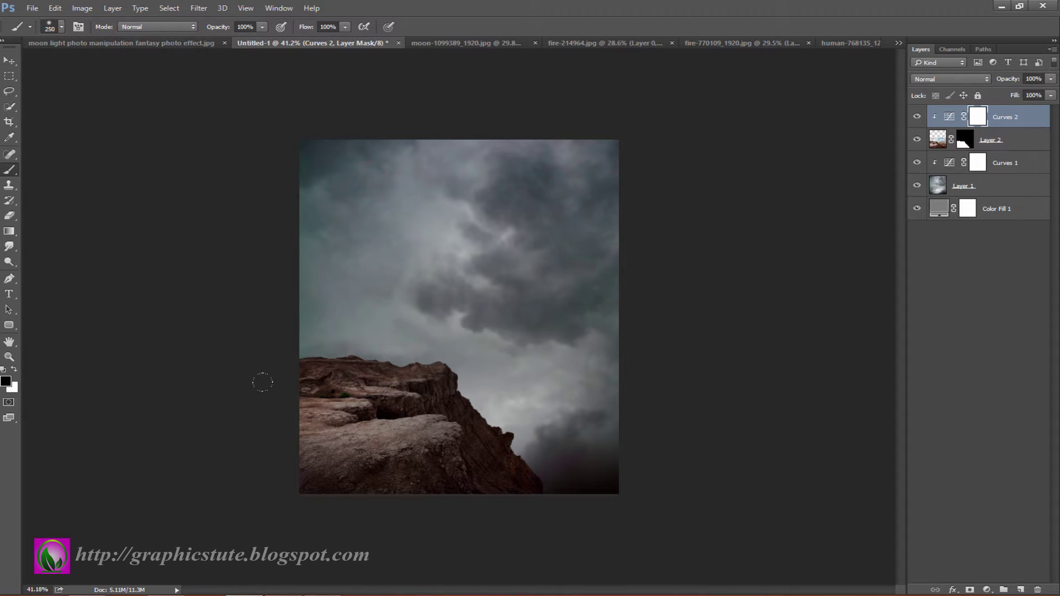
pyautogui.moveTo(218, 27); pyautogui.dragTo(187, 27)
pyautogui.moveTo(312, 390); pyautogui.dragTo(393, 401)
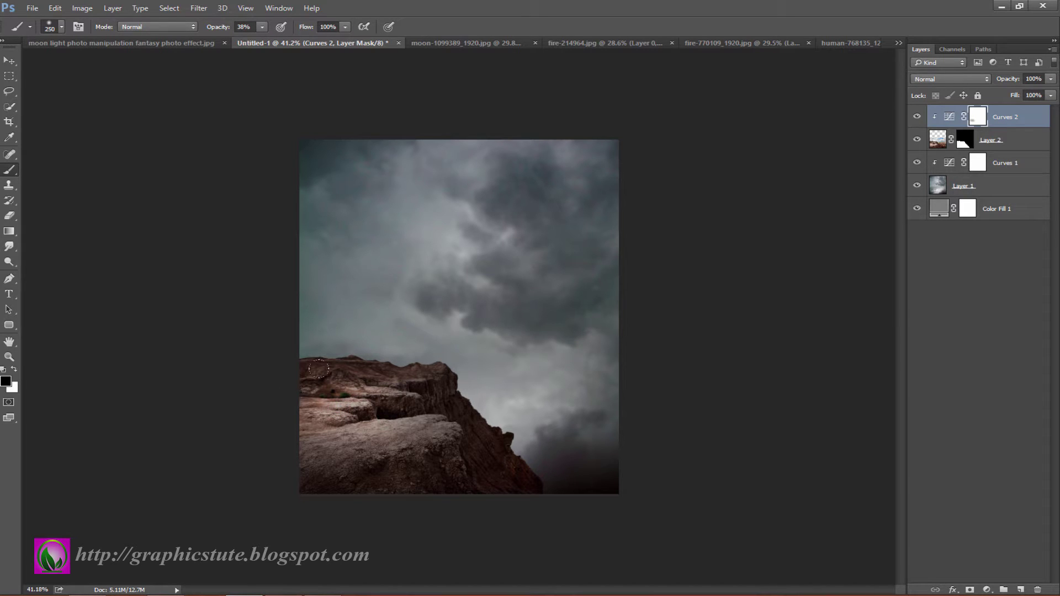
pyautogui.moveTo(318, 368); pyautogui.dragTo(331, 380)
pyautogui.moveTo(407, 376); pyautogui.dragTo(393, 360)
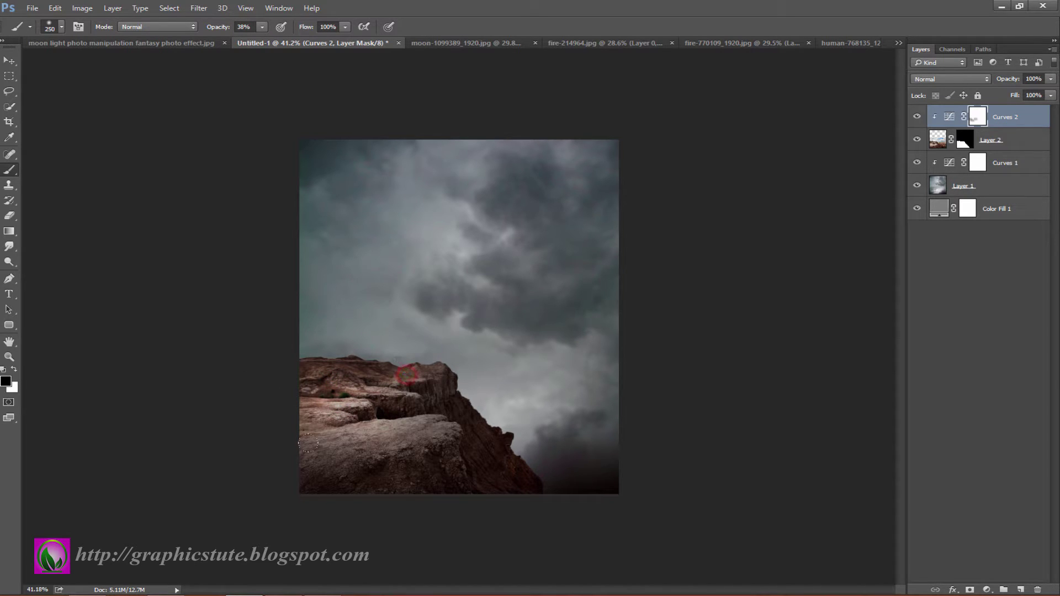
pyautogui.click(356, 441)
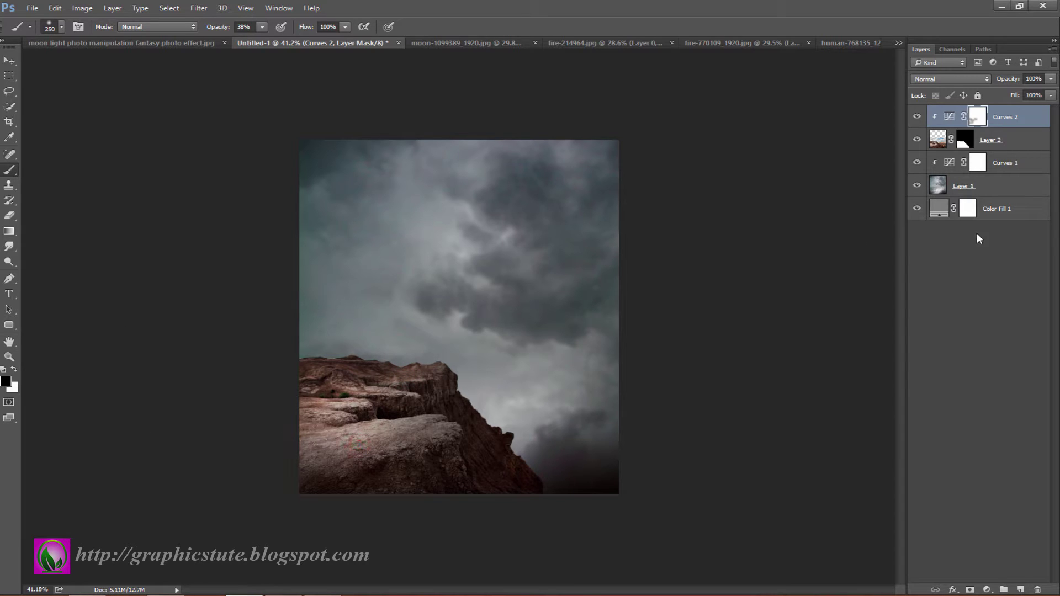
# Add a new layer clipped to the cliff and paint black shading along the rock edge
pyautogui.click(1018, 590)
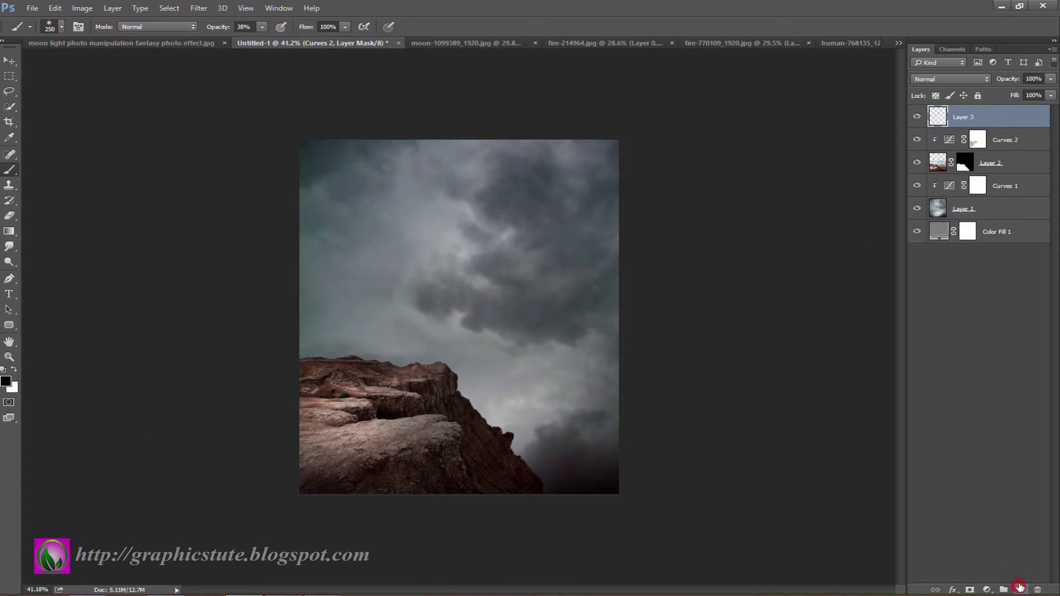
pyautogui.rightClick(988, 123)
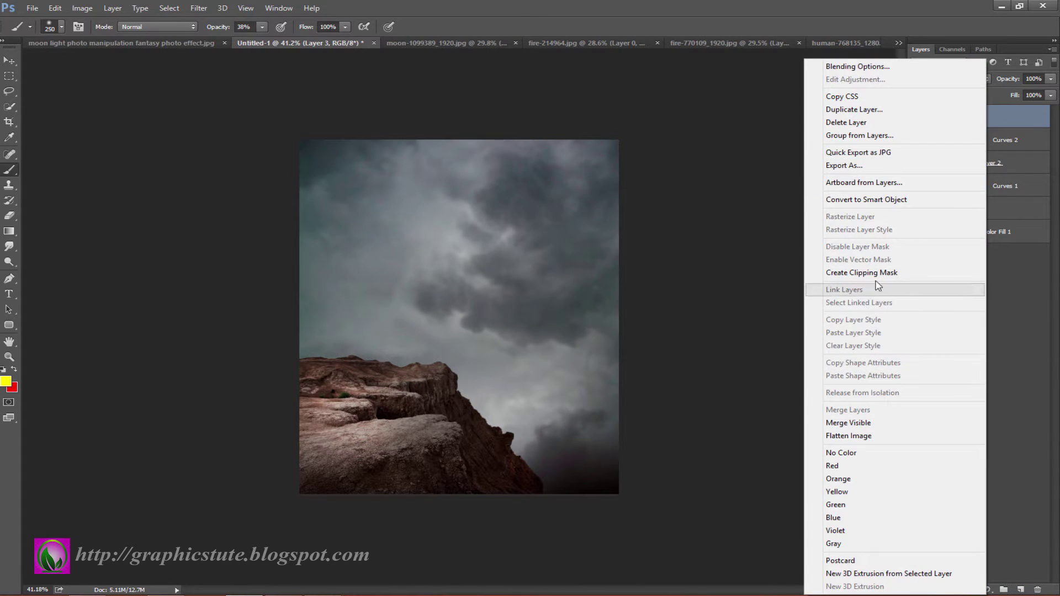
pyautogui.click(878, 273)
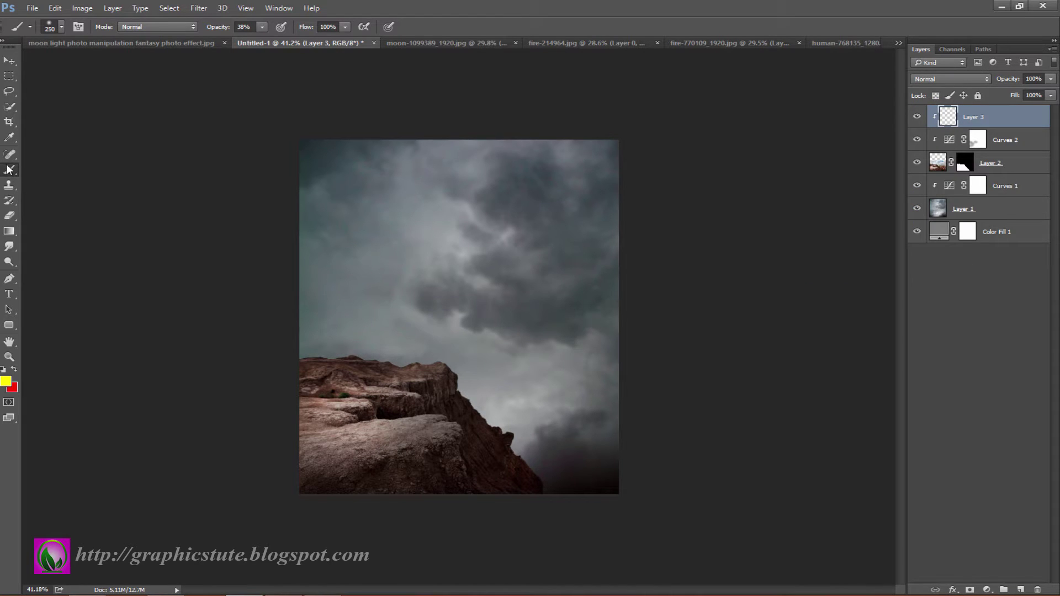
pyautogui.click(4, 368)
pyautogui.moveTo(449, 401)
pyautogui.mouseDown()
pyautogui.moveTo(463, 471)
pyautogui.moveTo(345, 471)
pyautogui.moveTo(329, 486)
pyautogui.mouseUp()
pyautogui.click(484, 485)
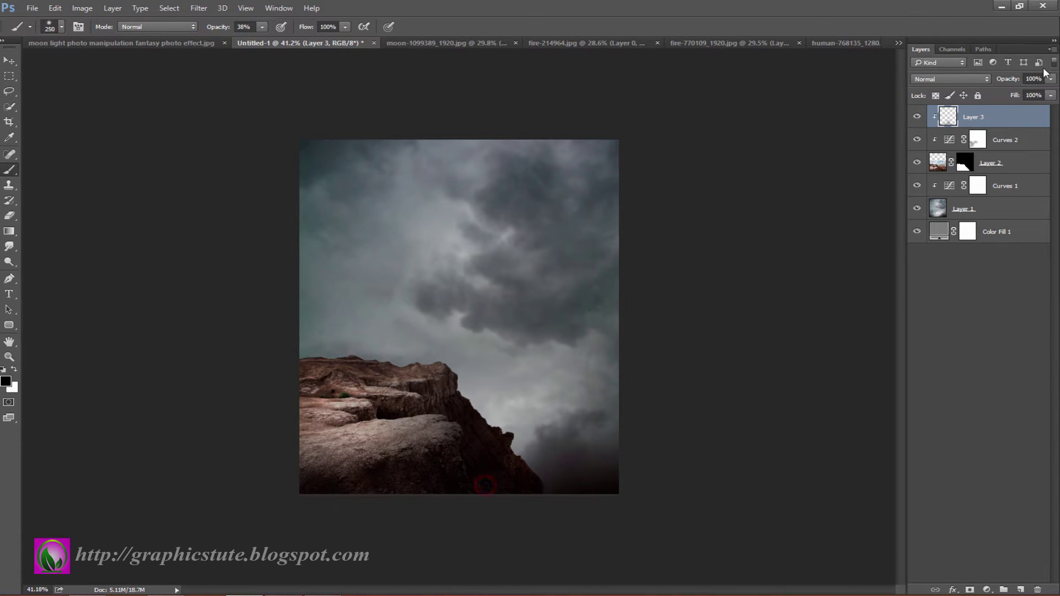
# Set the shading layer to Soft Light and darken more of the rock, cave and edges
pyautogui.click(979, 78)
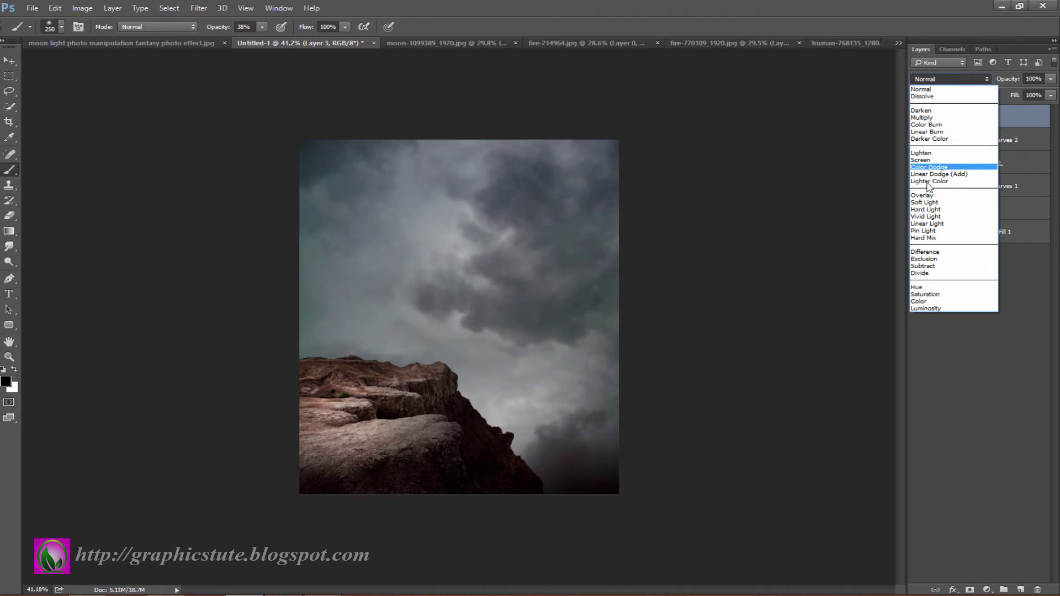
pyautogui.click(926, 202)
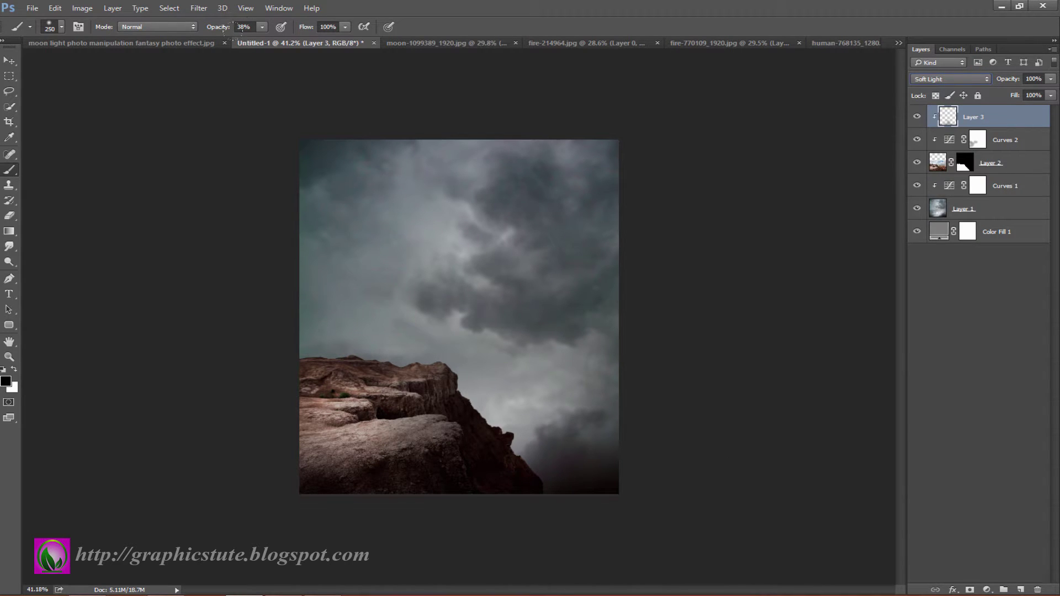
pyautogui.moveTo(413, 429); pyautogui.dragTo(283, 448)
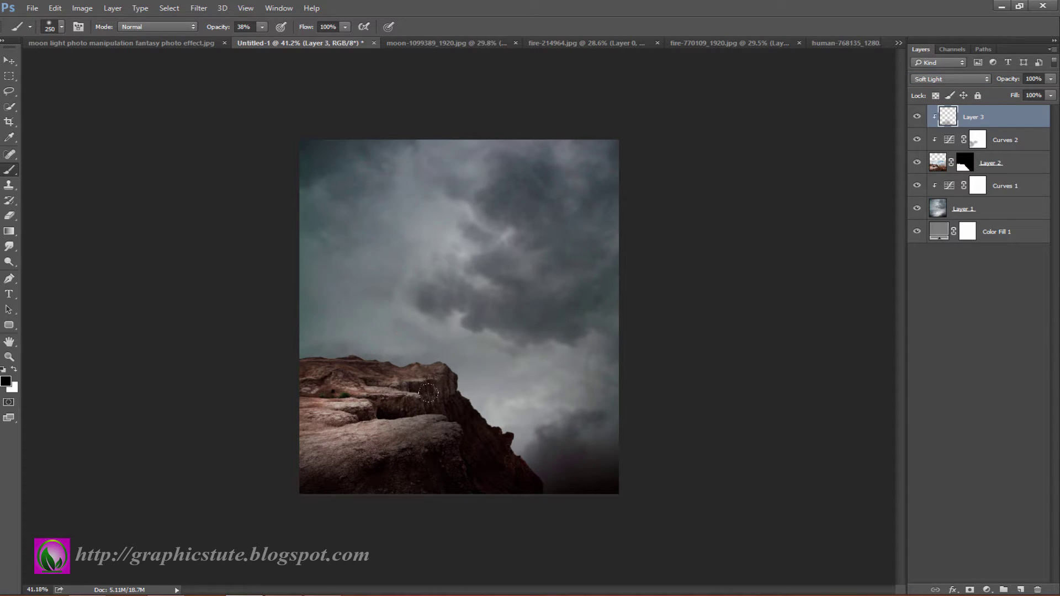
pyautogui.moveTo(428, 409); pyautogui.dragTo(374, 402)
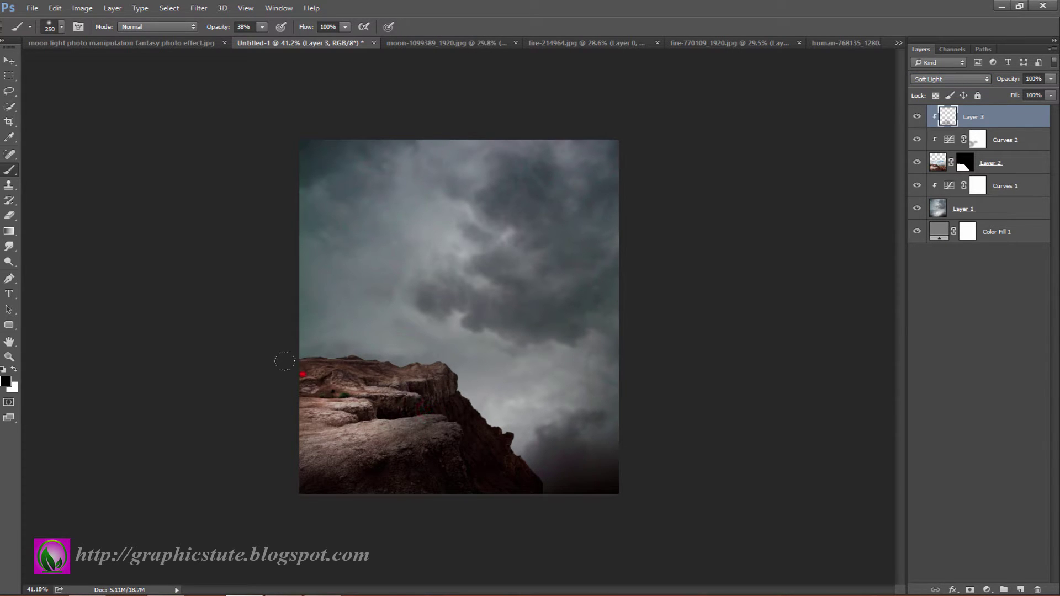
pyautogui.moveTo(285, 361); pyautogui.dragTo(298, 370)
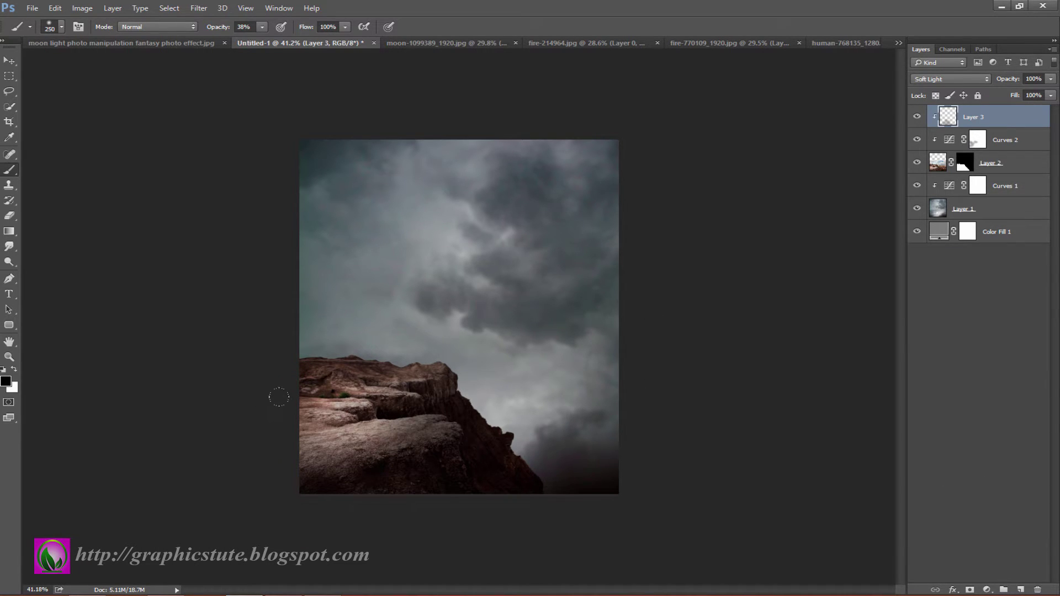
pyautogui.moveTo(279, 396); pyautogui.dragTo(273, 450)
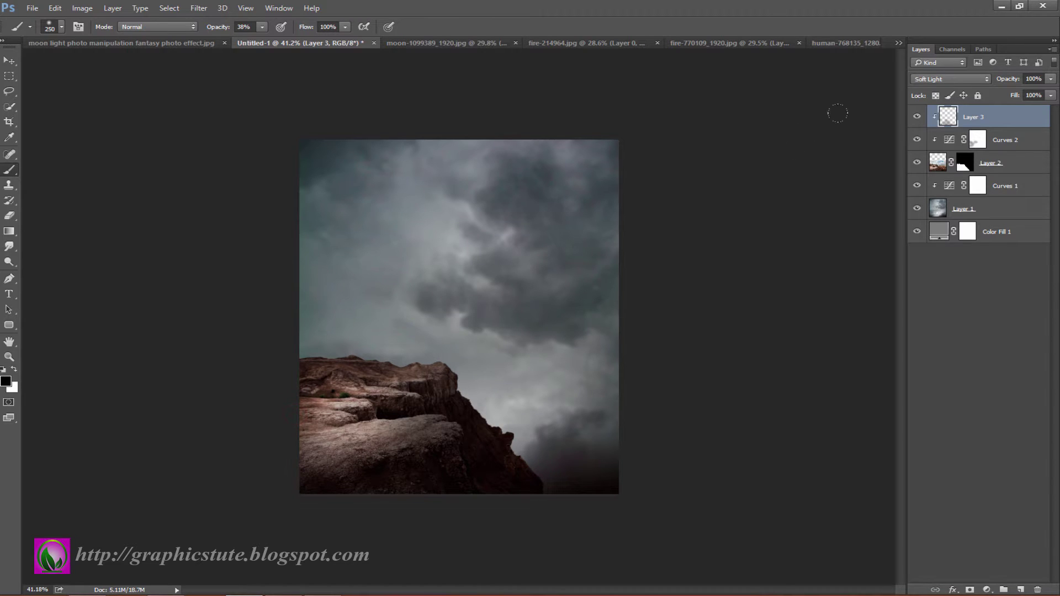
# Set the shading layer's opacity to 88%, compare it on and off, then bring up the moon photo
pyautogui.click(916, 117)
pyautogui.moveTo(1007, 80); pyautogui.dragTo(1005, 81)
pyautogui.press('Return')
pyautogui.click(1008, 139)
pyautogui.click(982, 116)
pyautogui.click(917, 117)
pyautogui.click(918, 117)
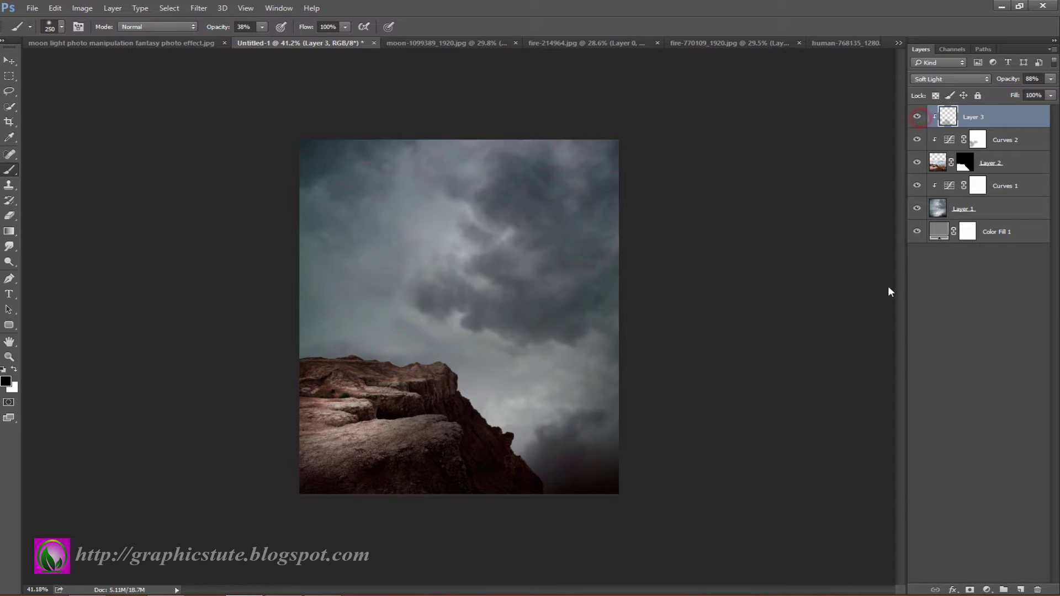
pyautogui.click(8, 60)
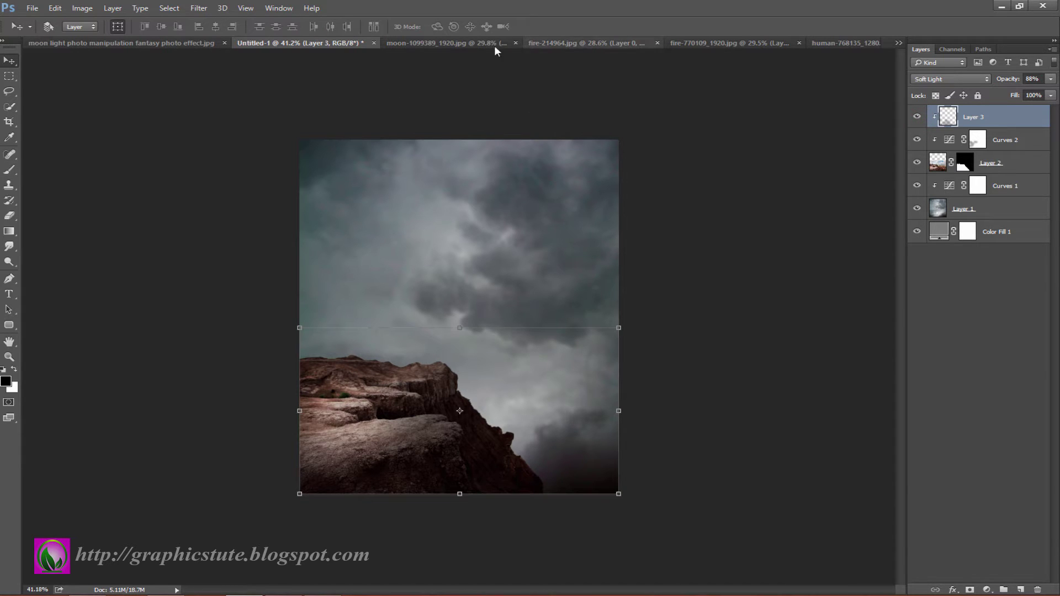
pyautogui.click(445, 44)
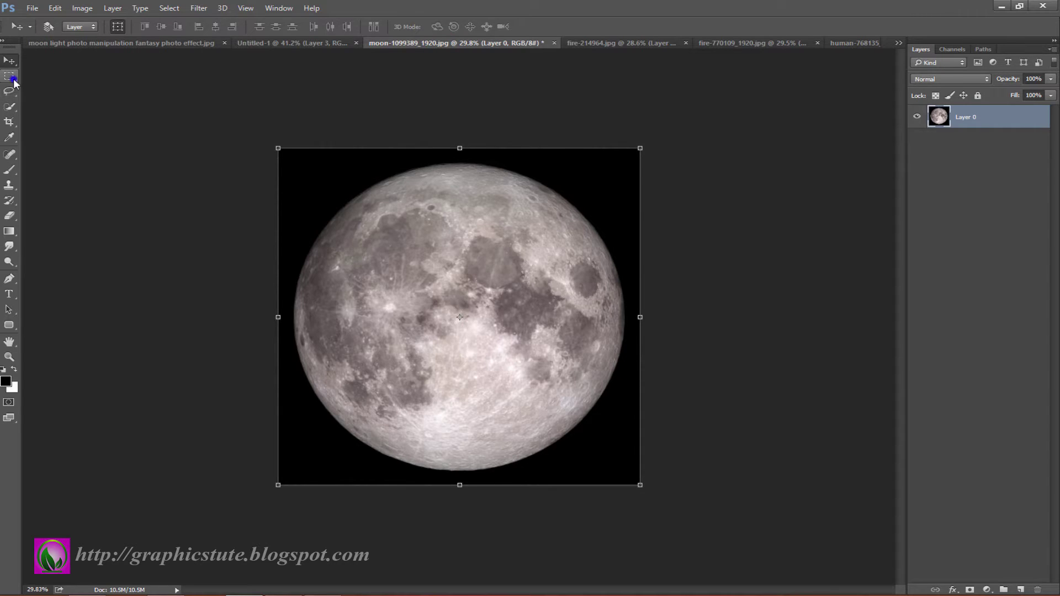
# Select the moon disc with the Elliptical Marquee and move it into the cliff composite
pyautogui.rightClick(9, 76)
pyautogui.click(55, 82)
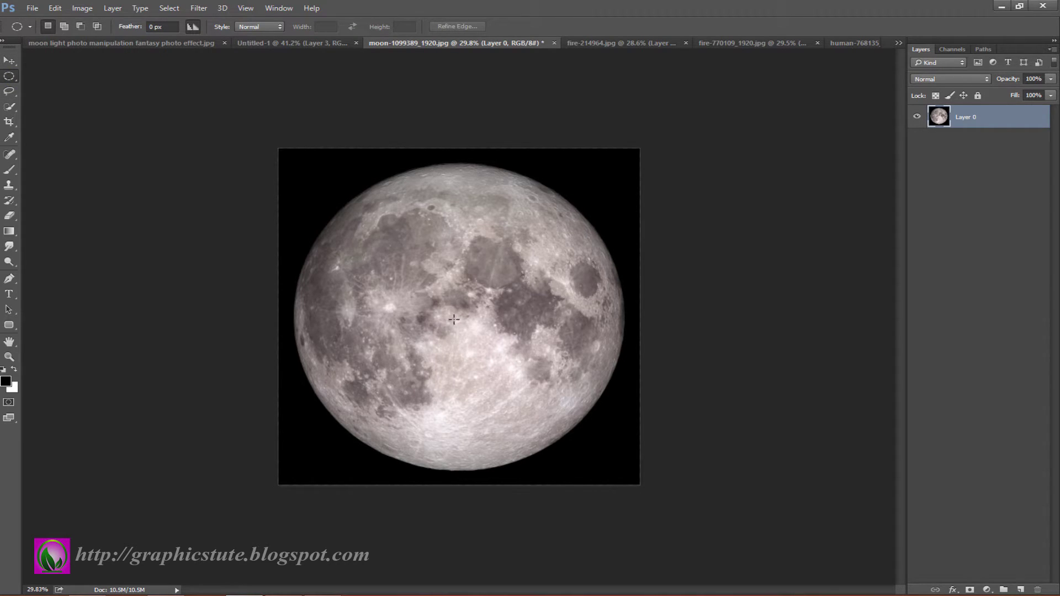
pyautogui.moveTo(454, 319); pyautogui.dragTo(199, 185)
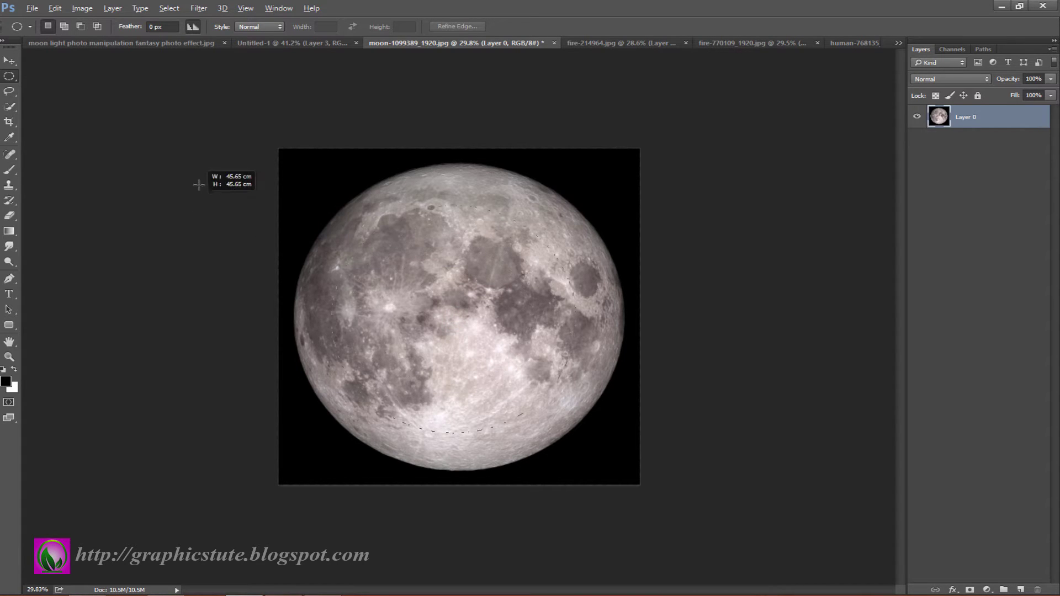
pyautogui.moveTo(199, 184); pyautogui.dragTo(196, 197)
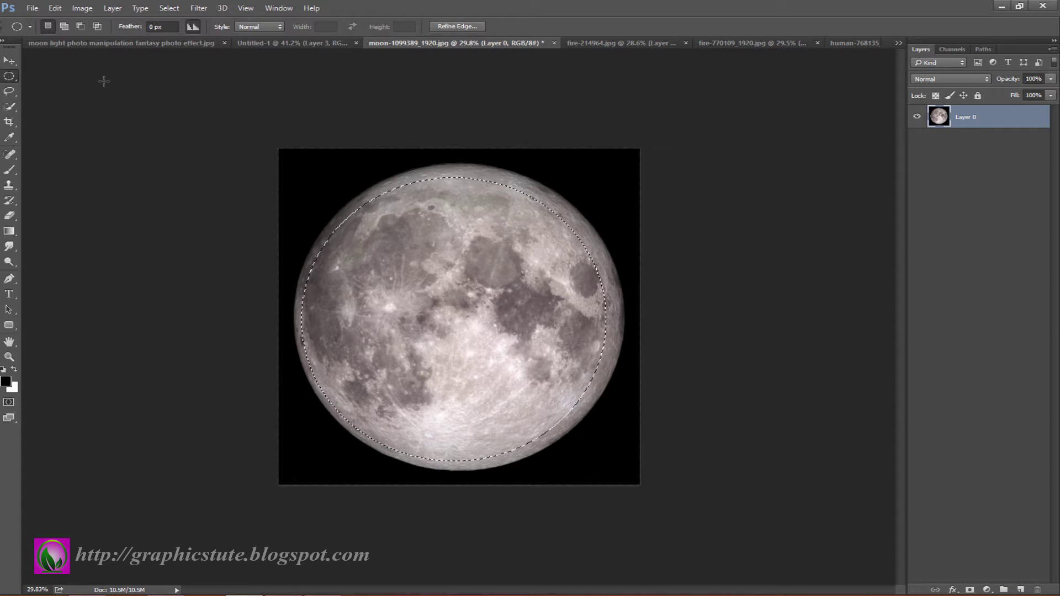
pyautogui.click(9, 61)
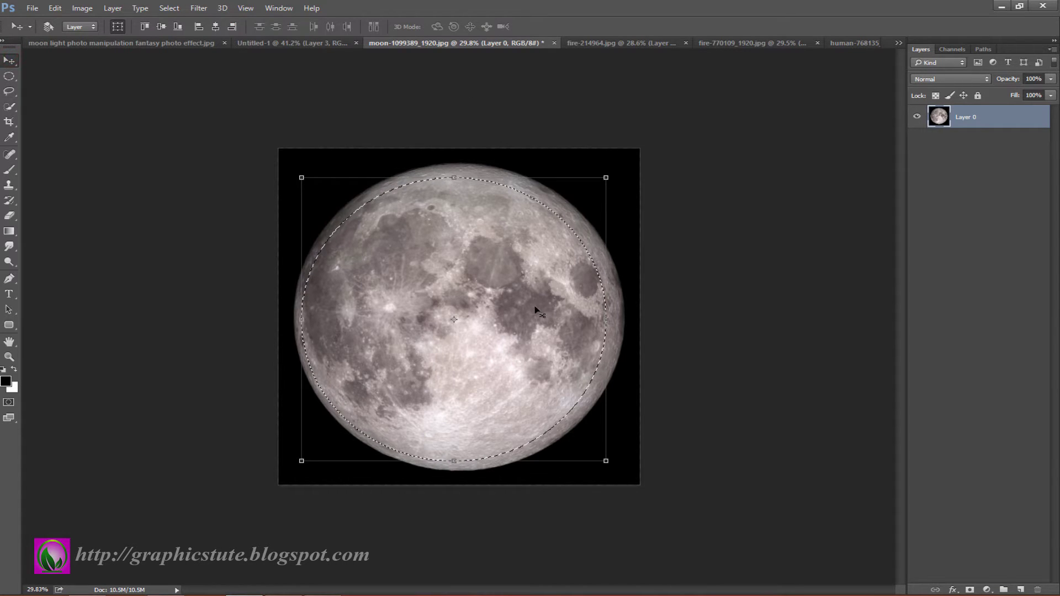
pyautogui.moveTo(516, 303)
pyautogui.mouseDown()
pyautogui.moveTo(319, 65)
pyautogui.moveTo(333, 44)
pyautogui.mouseUp()
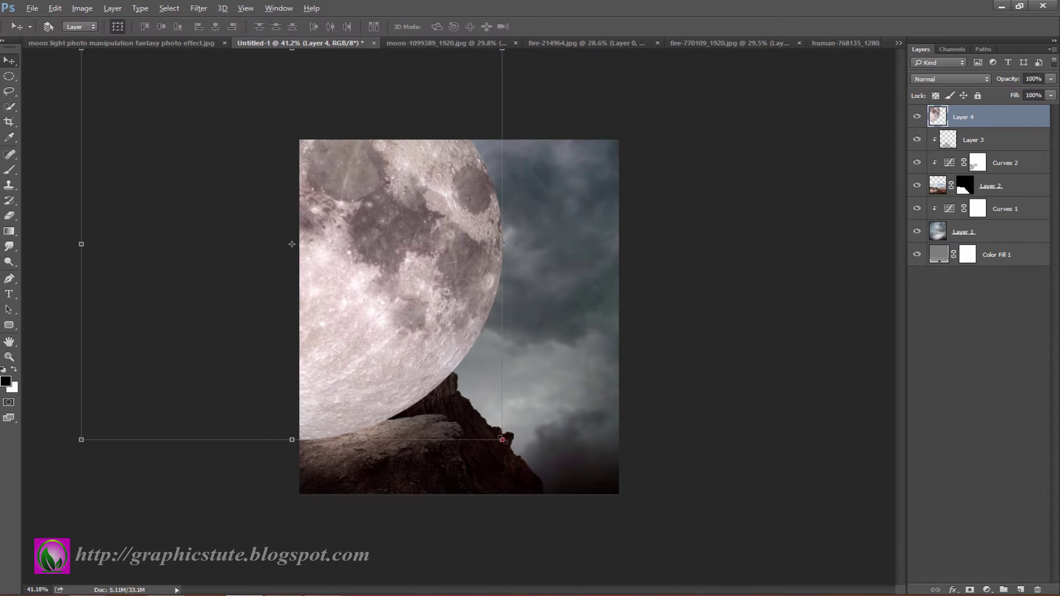
# Scale the moon down to about a fifth and position it in the upper-left sky
pyautogui.moveTo(502, 440); pyautogui.dragTo(336, 285)
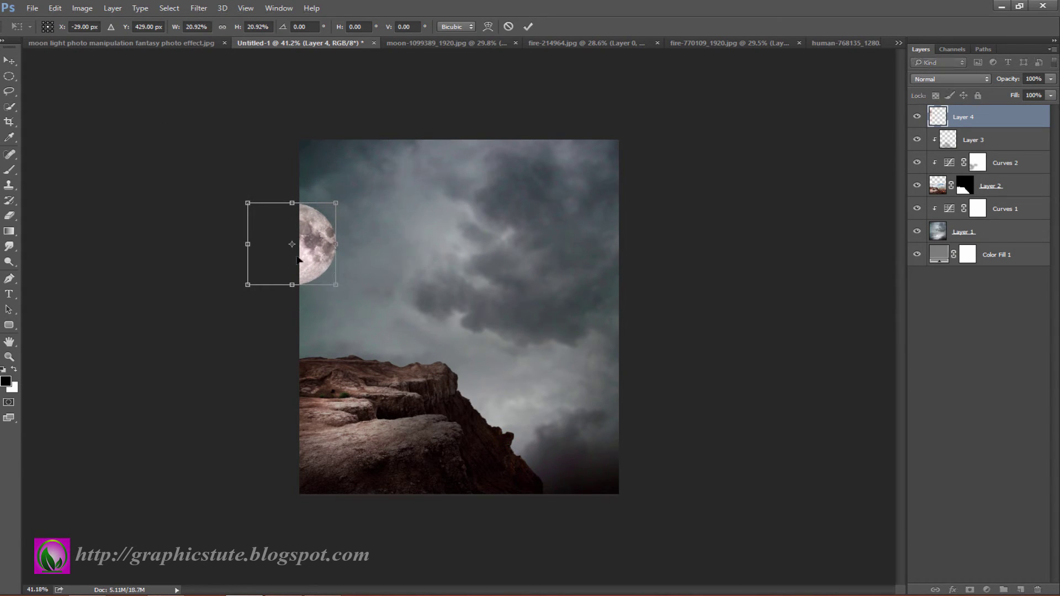
pyautogui.moveTo(313, 248); pyautogui.dragTo(404, 221)
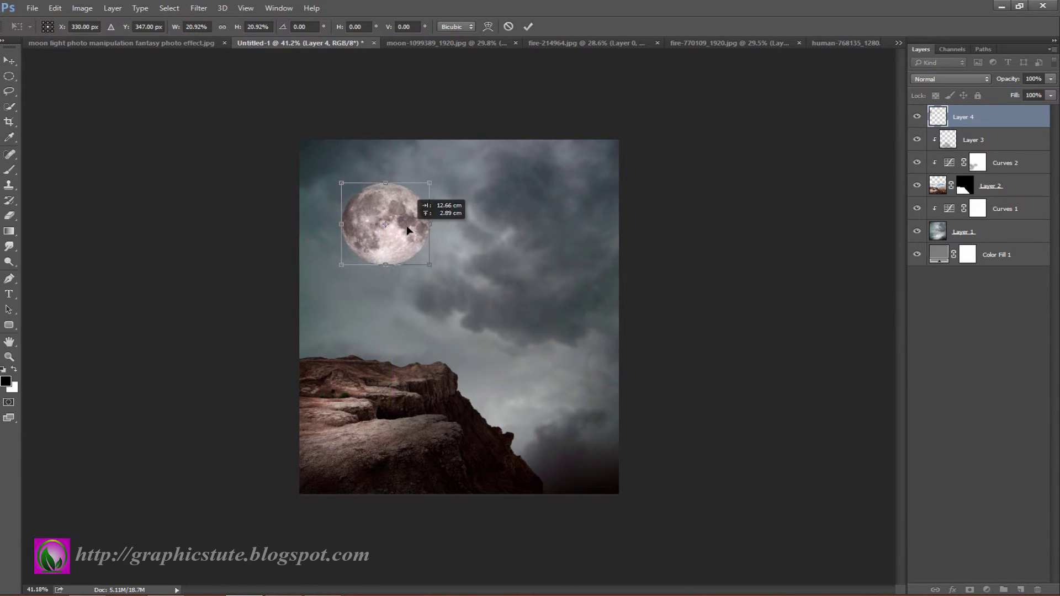
pyautogui.moveTo(403, 220); pyautogui.dragTo(396, 213)
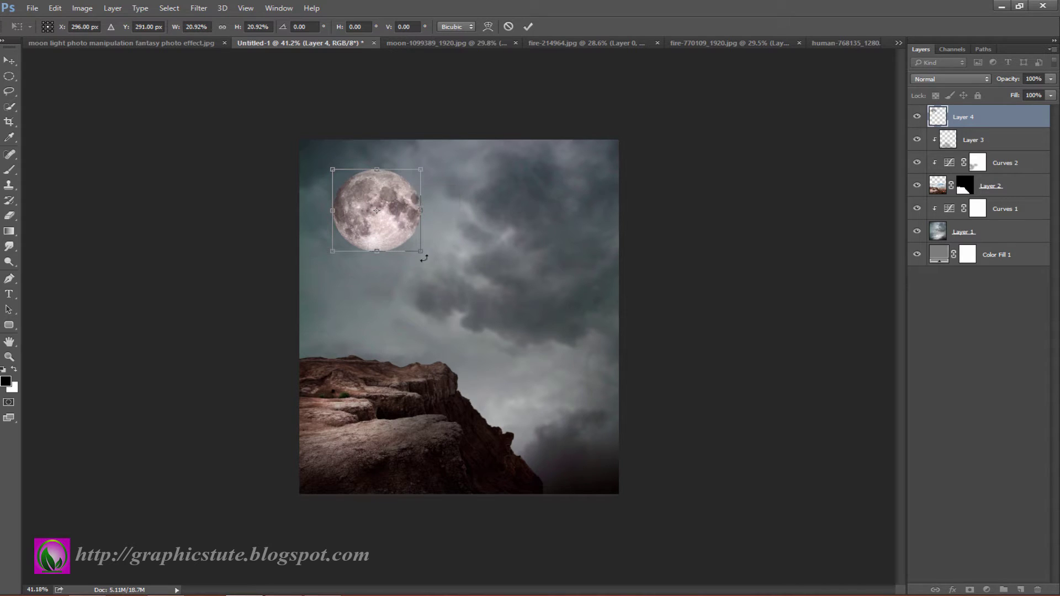
pyautogui.moveTo(423, 254); pyautogui.dragTo(411, 239)
pyautogui.click(528, 27)
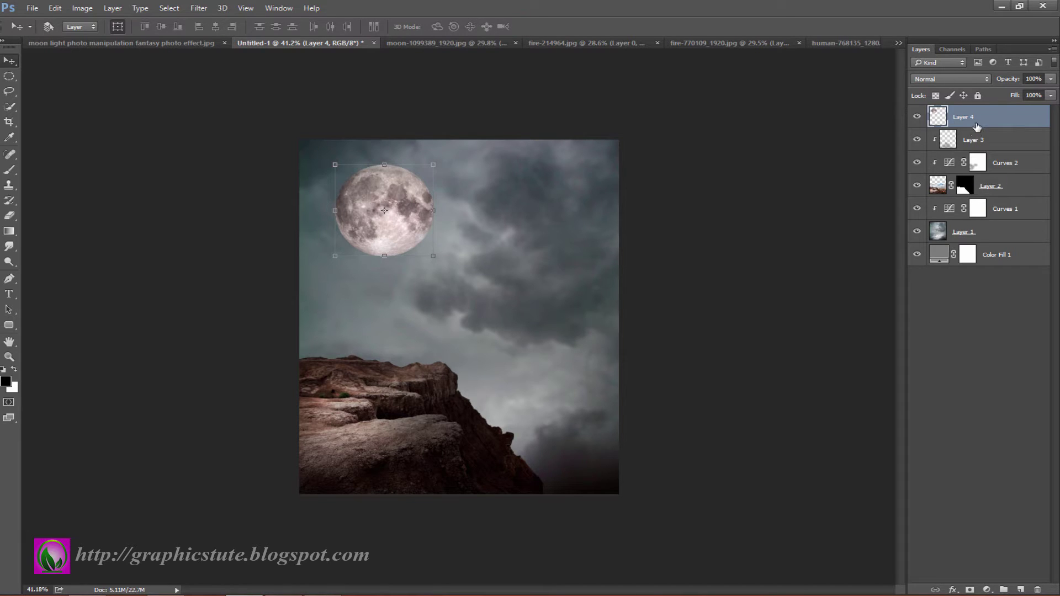
# Paint a white glow around the moon on a new Soft Light layer at 100% brush opacity
pyautogui.click(974, 139)
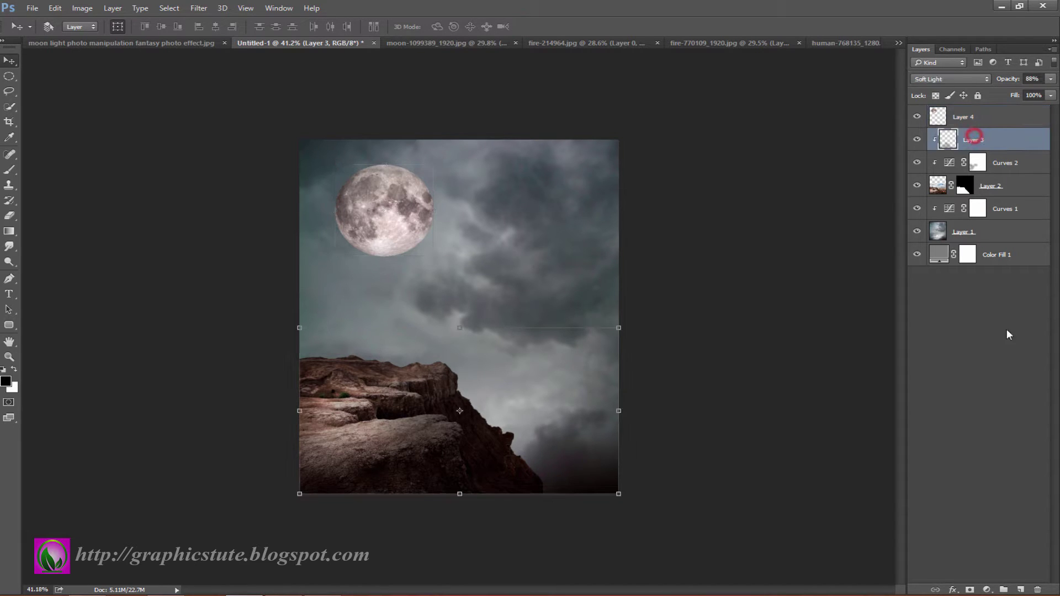
pyautogui.click(1022, 590)
pyautogui.click(14, 369)
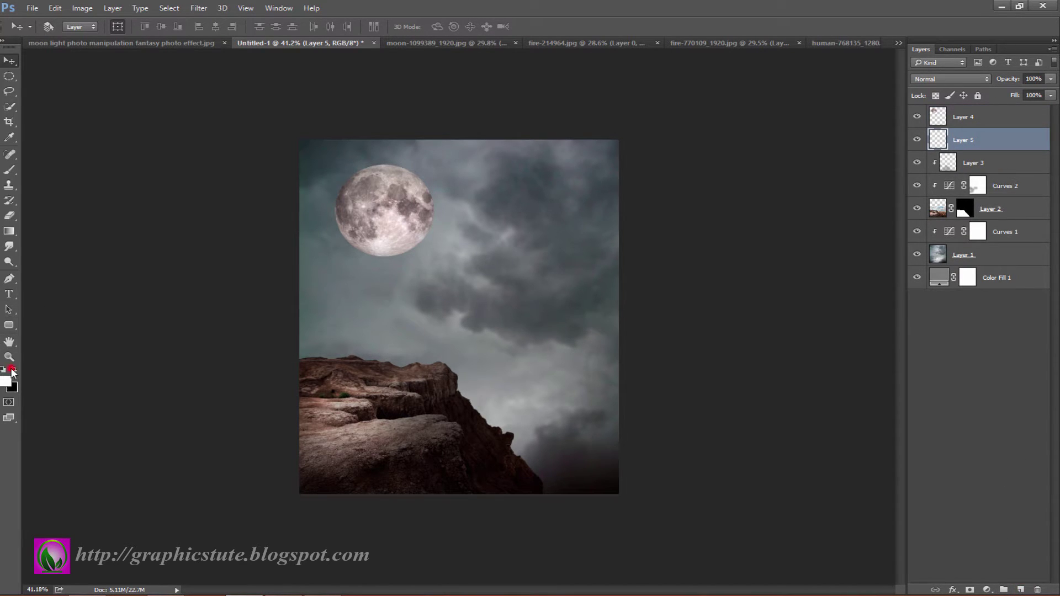
pyautogui.click(10, 170)
pyautogui.moveTo(210, 26); pyautogui.dragTo(246, 27)
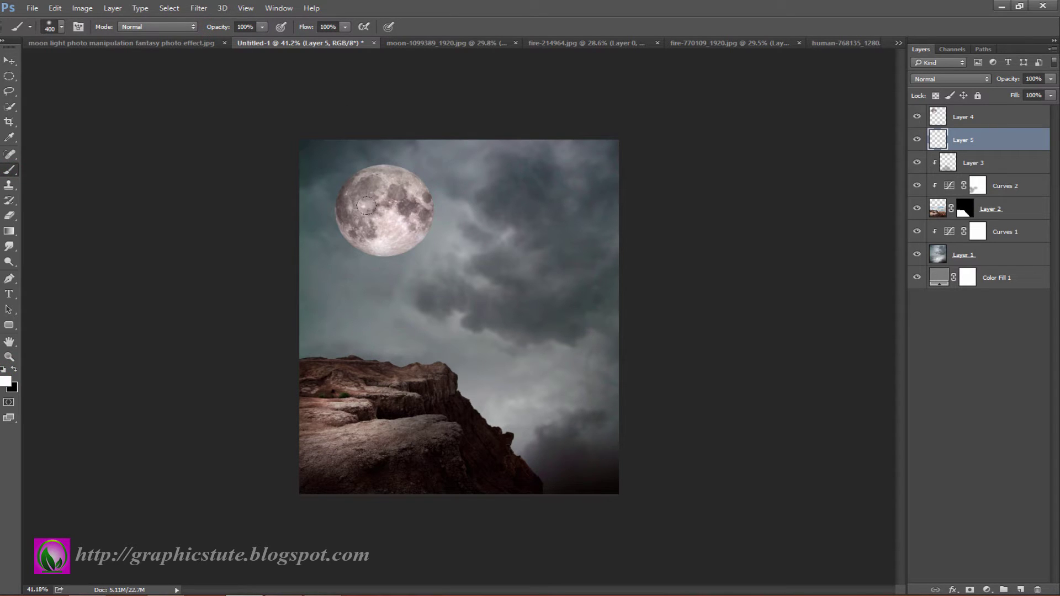
pyautogui.click(394, 210)
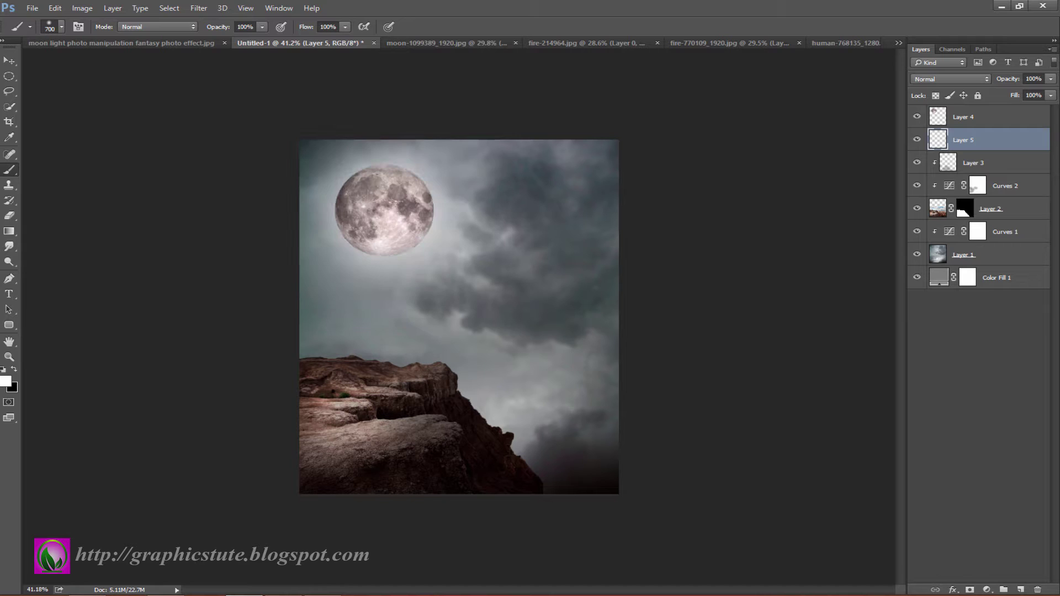
pyautogui.click(982, 82)
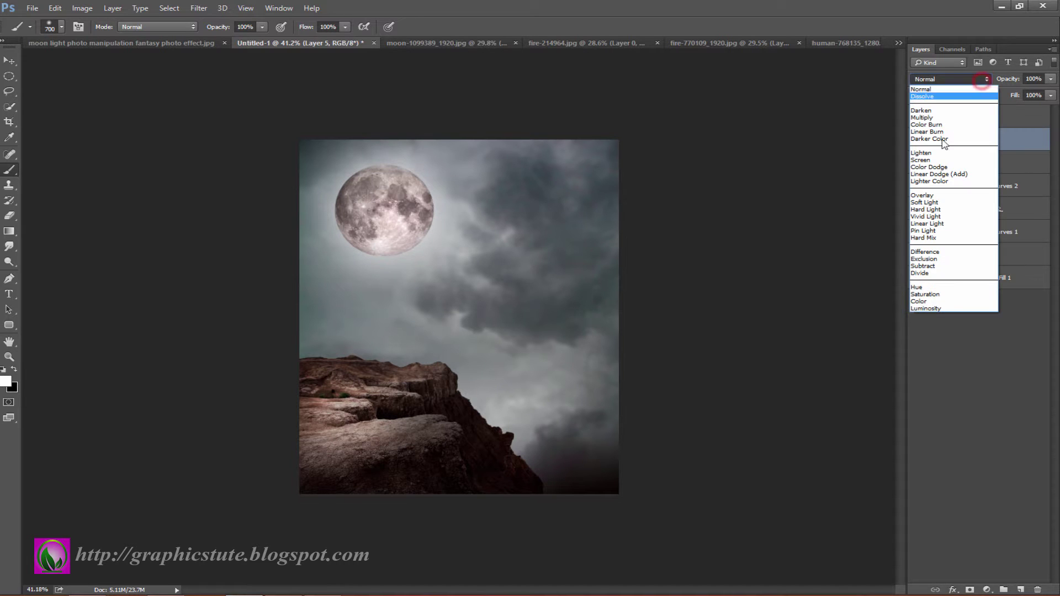
pyautogui.click(930, 204)
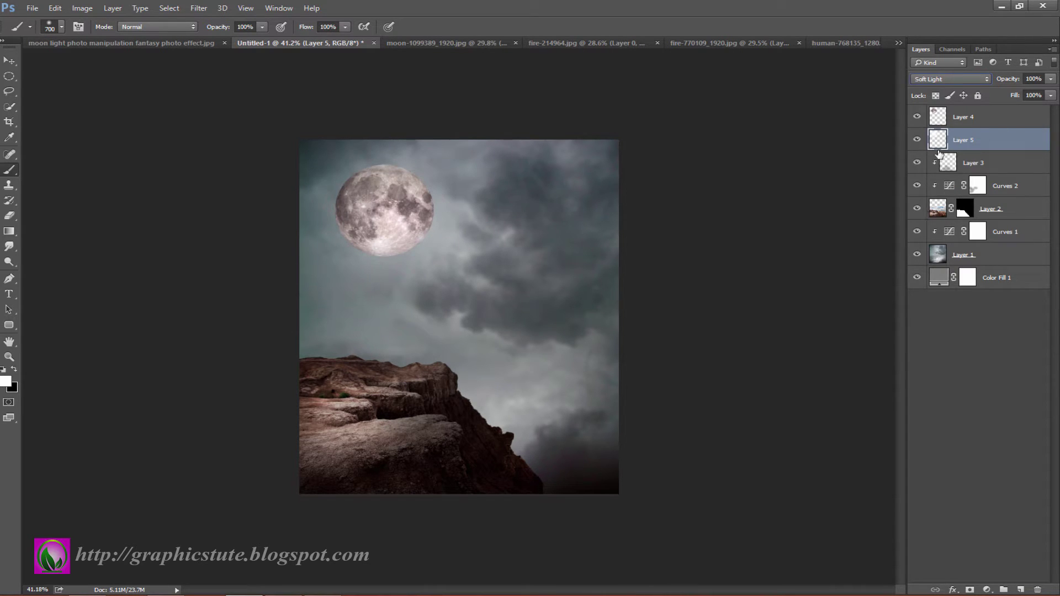
pyautogui.click(917, 140)
pyautogui.click(916, 139)
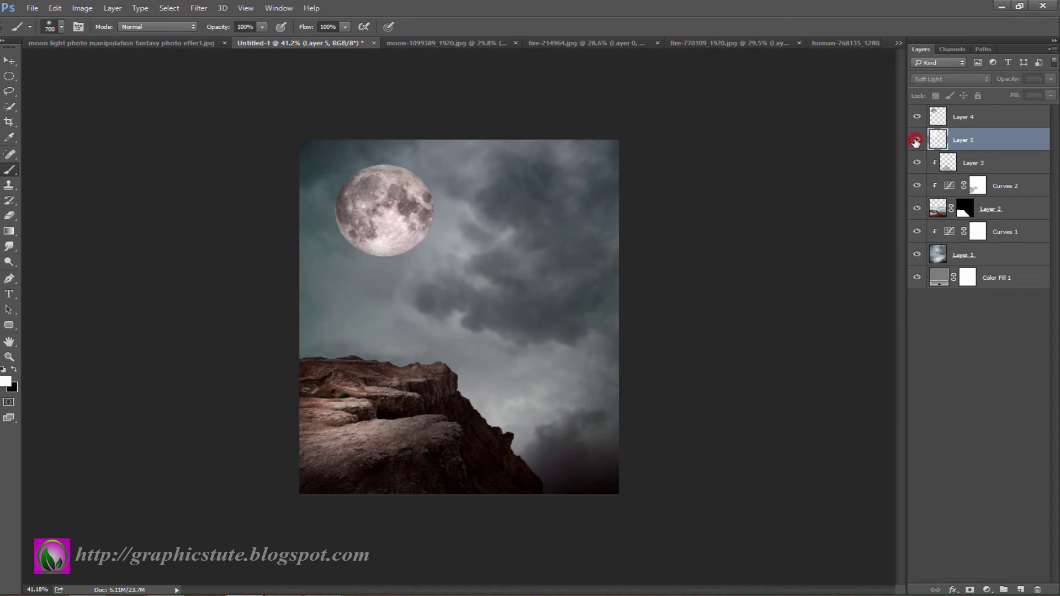
# Add a second white Soft Light moon glow at 73% opacity, then bring up the girl photo
pyautogui.click(980, 119)
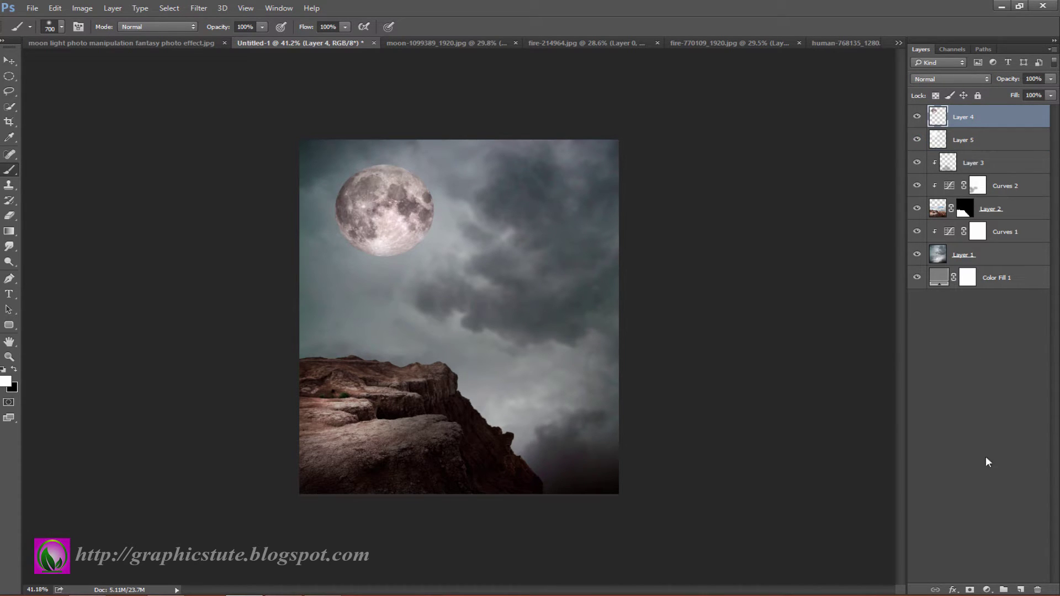
pyautogui.click(1019, 590)
pyautogui.click(385, 212)
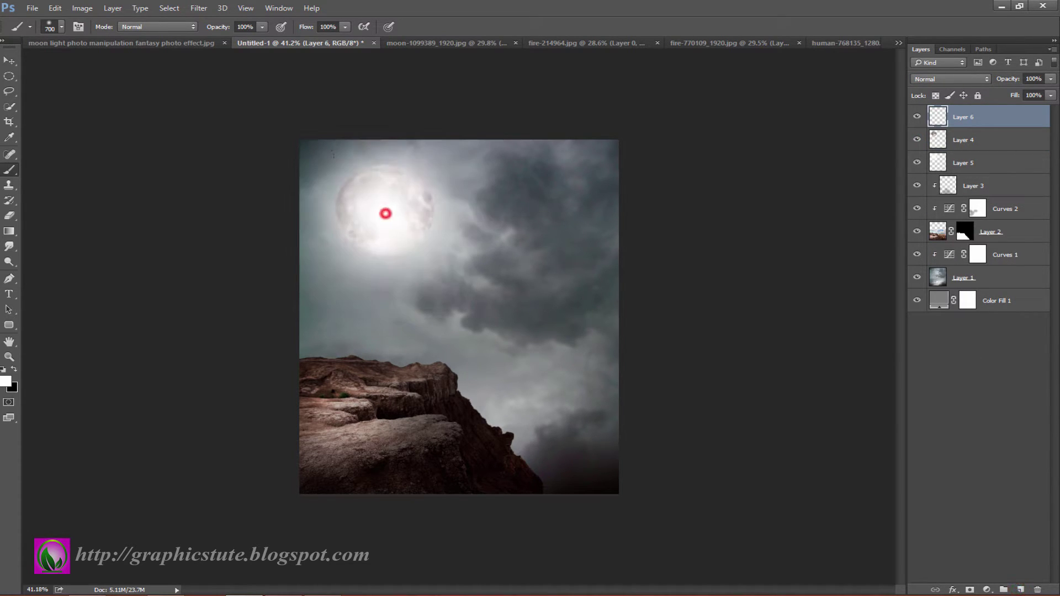
pyautogui.click(989, 84)
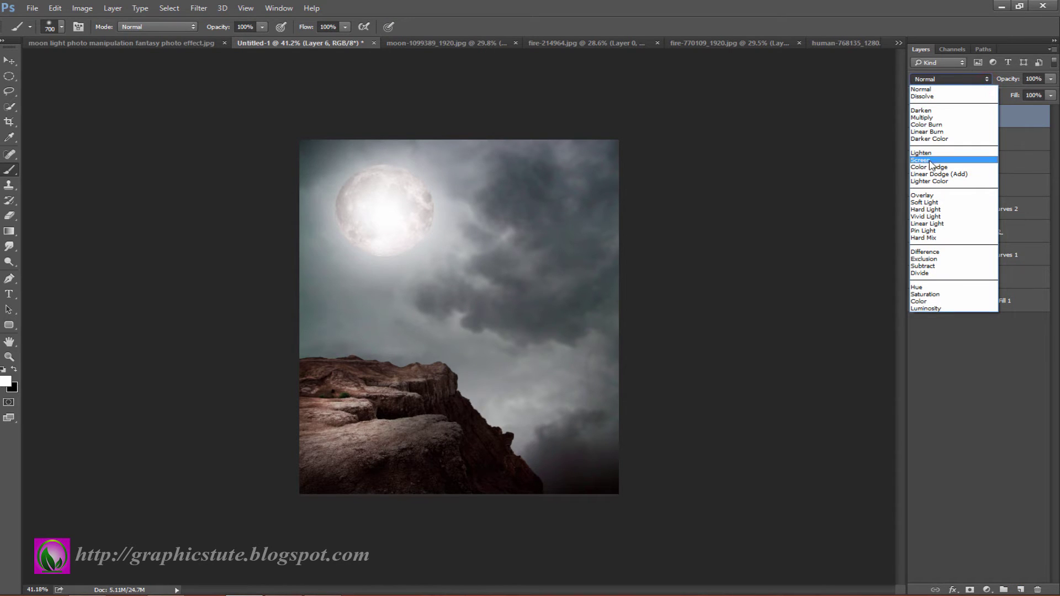
pyautogui.click(920, 207)
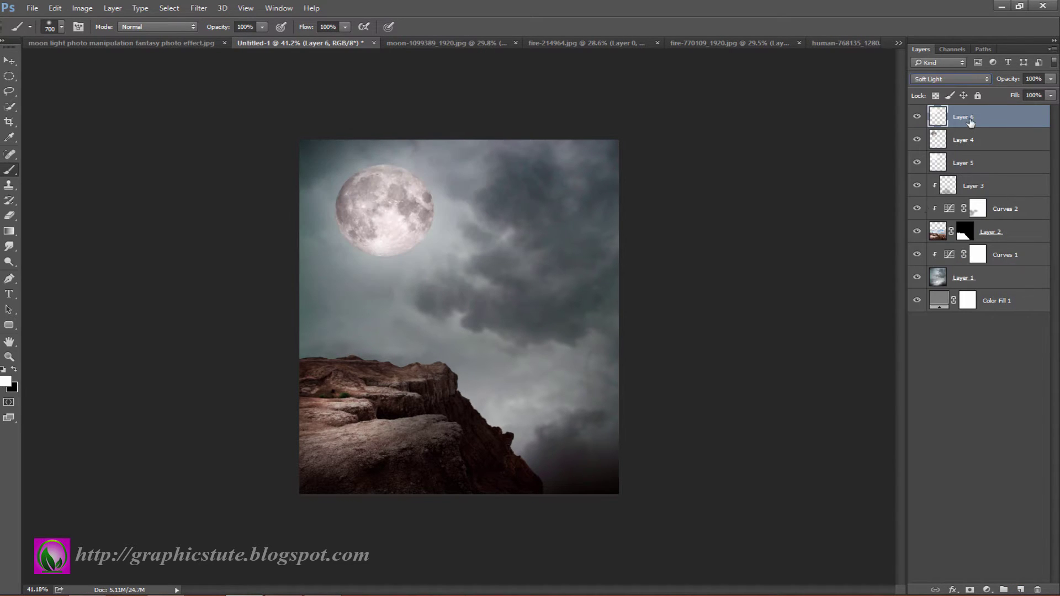
pyautogui.click(919, 116)
pyautogui.click(918, 116)
pyautogui.moveTo(1009, 79); pyautogui.dragTo(994, 83)
pyautogui.click(9, 59)
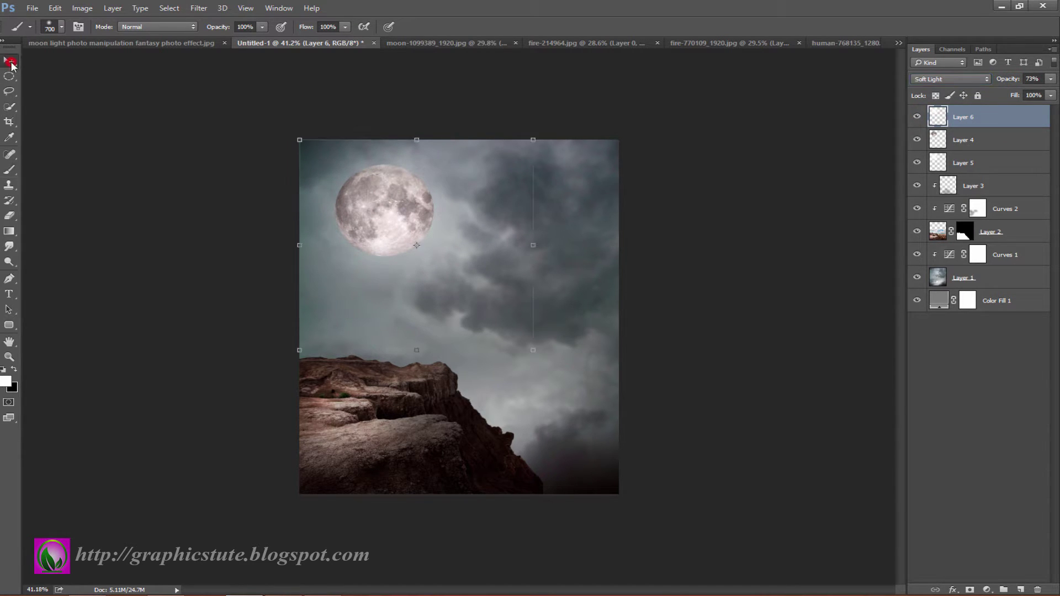
pyautogui.click(835, 43)
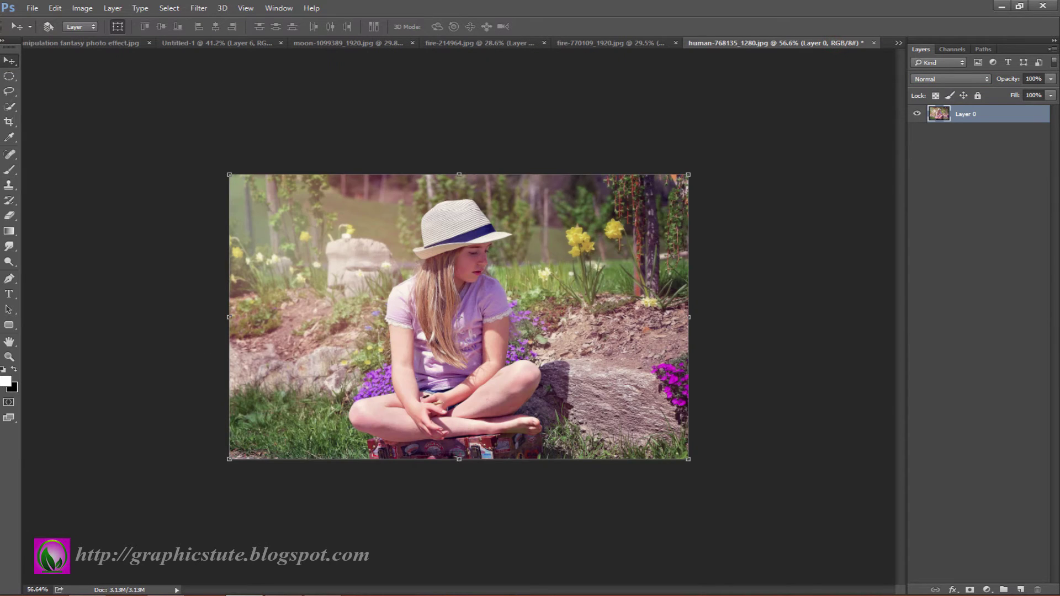
# Zoom in and start a Pen path from the girl's shoulder up around her hat brim
pyautogui.click(9, 356)
pyautogui.moveTo(395, 365); pyautogui.dragTo(409, 397)
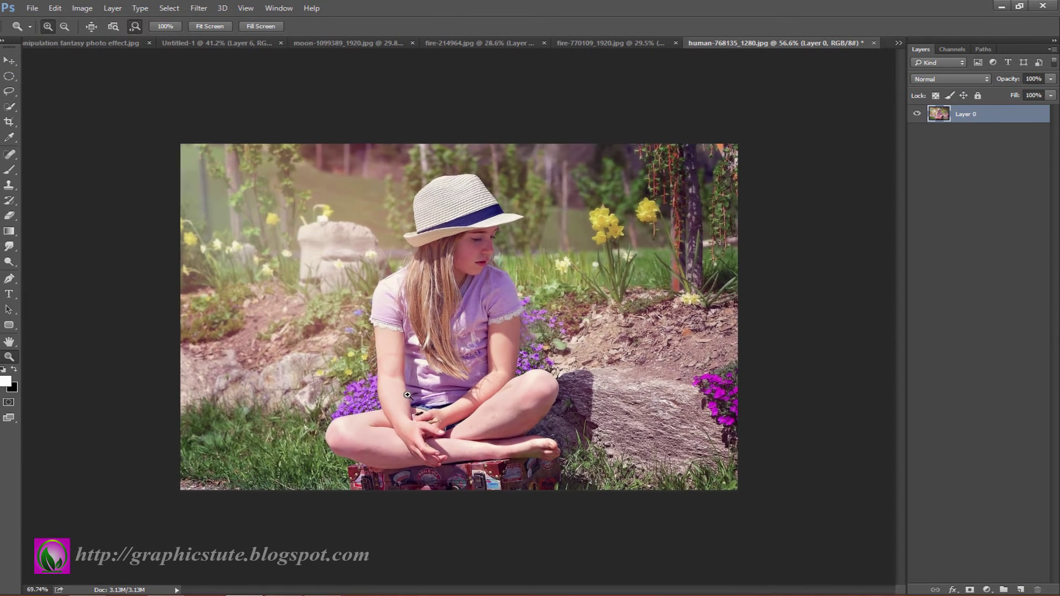
pyautogui.click(9, 279)
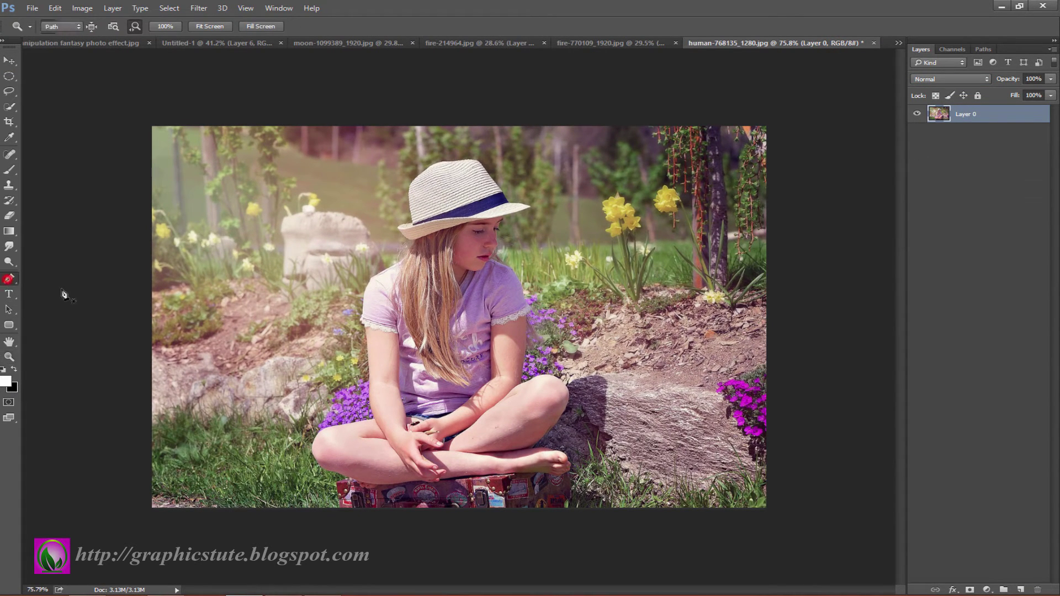
pyautogui.click(366, 285)
pyautogui.click(371, 278)
pyautogui.moveTo(399, 263); pyautogui.dragTo(409, 261)
pyautogui.click(409, 253)
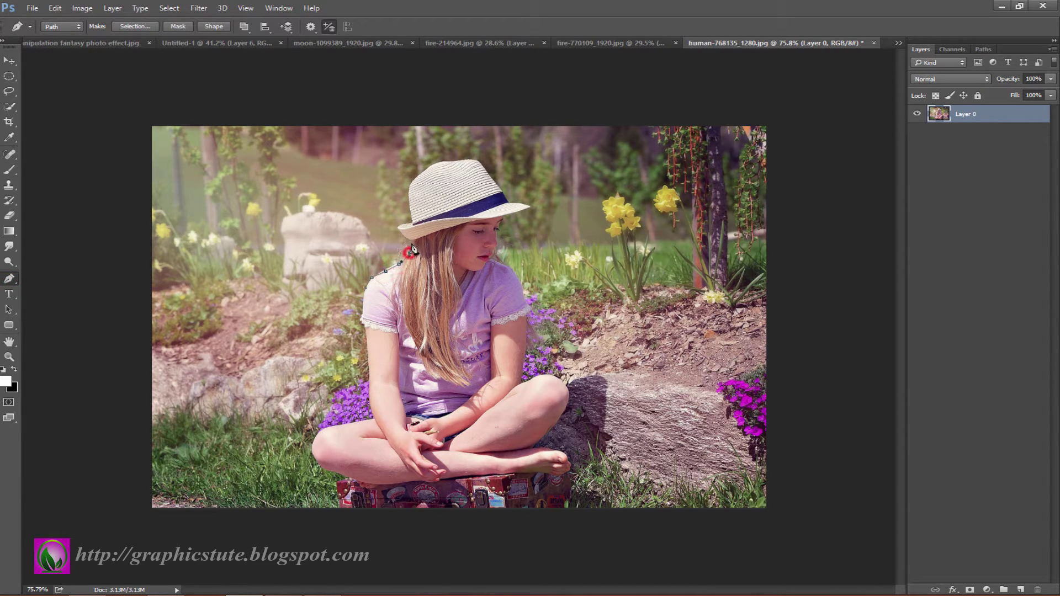
pyautogui.click(399, 227)
pyautogui.click(408, 184)
pyautogui.click(422, 173)
pyautogui.click(445, 160)
pyautogui.click(507, 201)
pyautogui.click(531, 205)
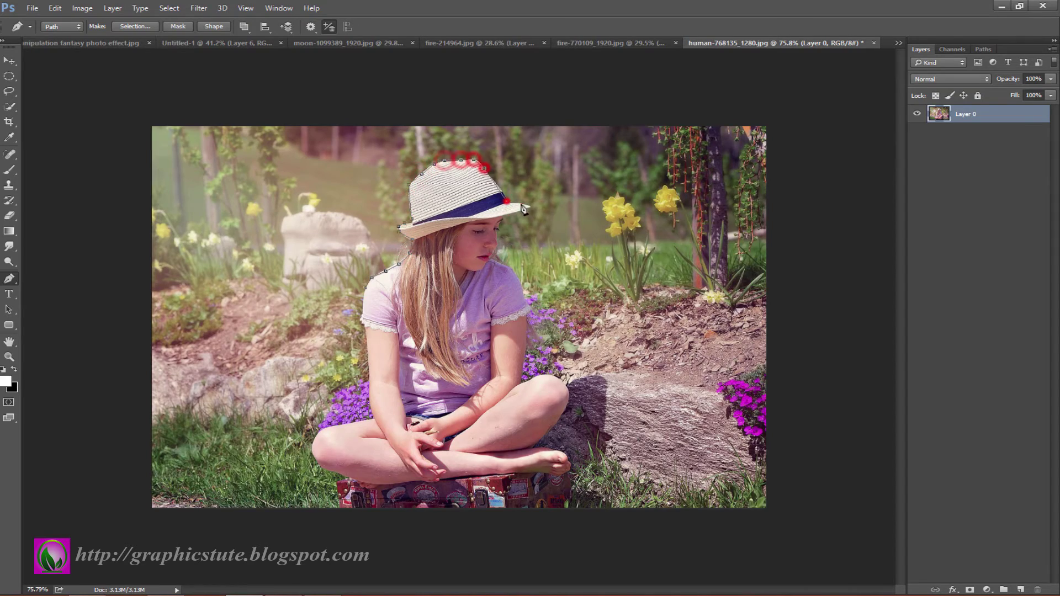
pyautogui.click(502, 216)
# Undo a stray anchor and continue the path down the face, neck, right arm and knee
pyautogui.scroll(3, 502, 221)
pyautogui.hotkey('ctrl', 'z')
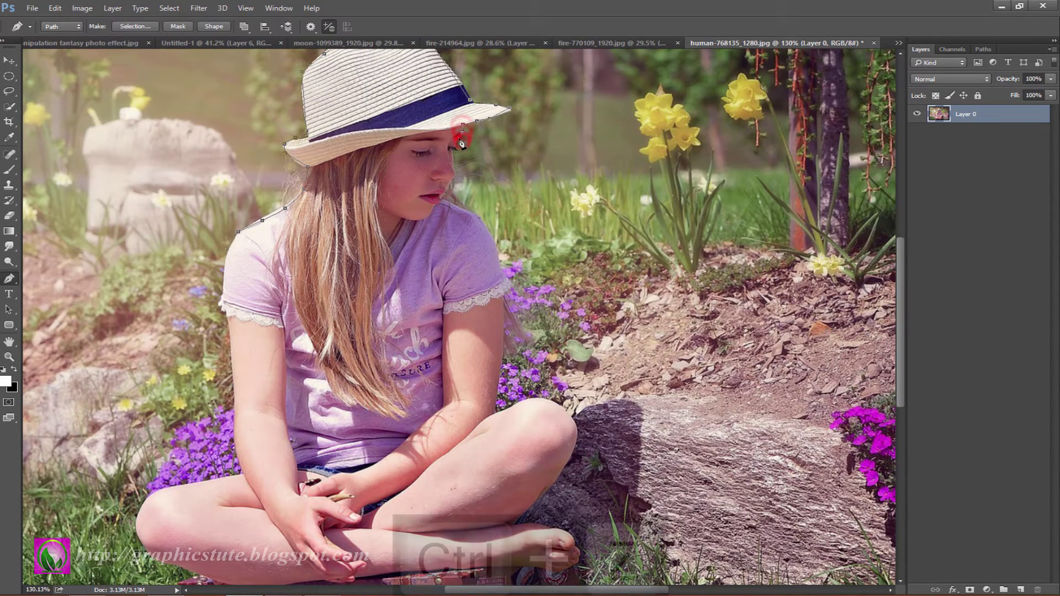
pyautogui.click(454, 149)
pyautogui.click(452, 168)
pyautogui.click(444, 190)
pyautogui.click(458, 204)
pyautogui.click(486, 229)
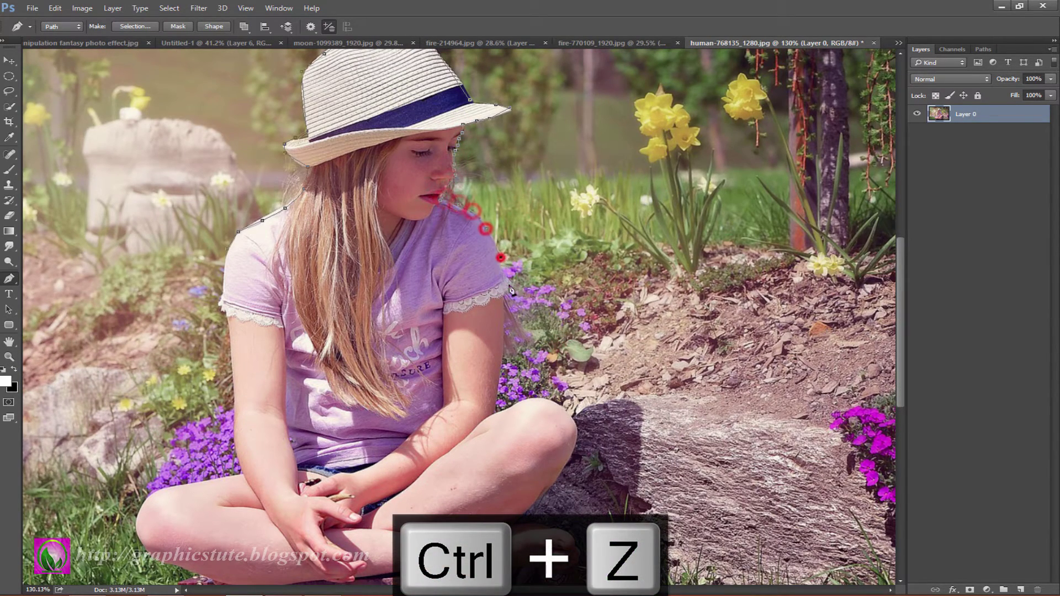
pyautogui.click(501, 257)
pyautogui.click(507, 279)
pyautogui.click(509, 407)
pyautogui.click(566, 411)
pyautogui.click(587, 442)
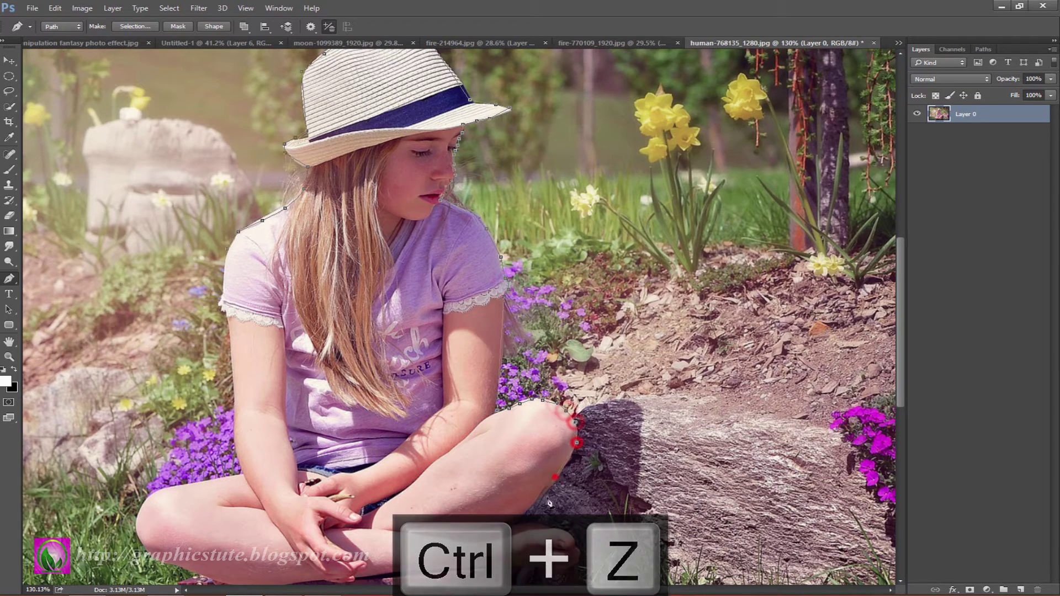
# Trace along the shin, around the toes, the bottom edge and the left knee
pyautogui.scroll(-5, 577, 431)
pyautogui.click(565, 270)
pyautogui.click(551, 293)
pyautogui.click(529, 316)
pyautogui.click(588, 345)
pyautogui.click(560, 364)
pyautogui.click(516, 358)
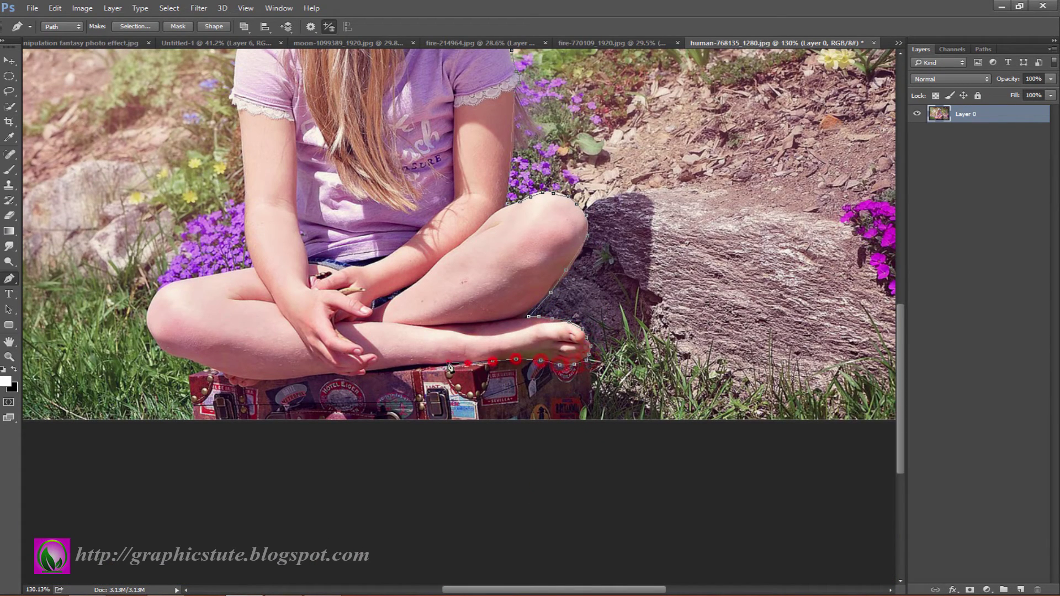
pyautogui.click(468, 363)
pyautogui.click(387, 369)
pyautogui.click(333, 376)
pyautogui.click(259, 382)
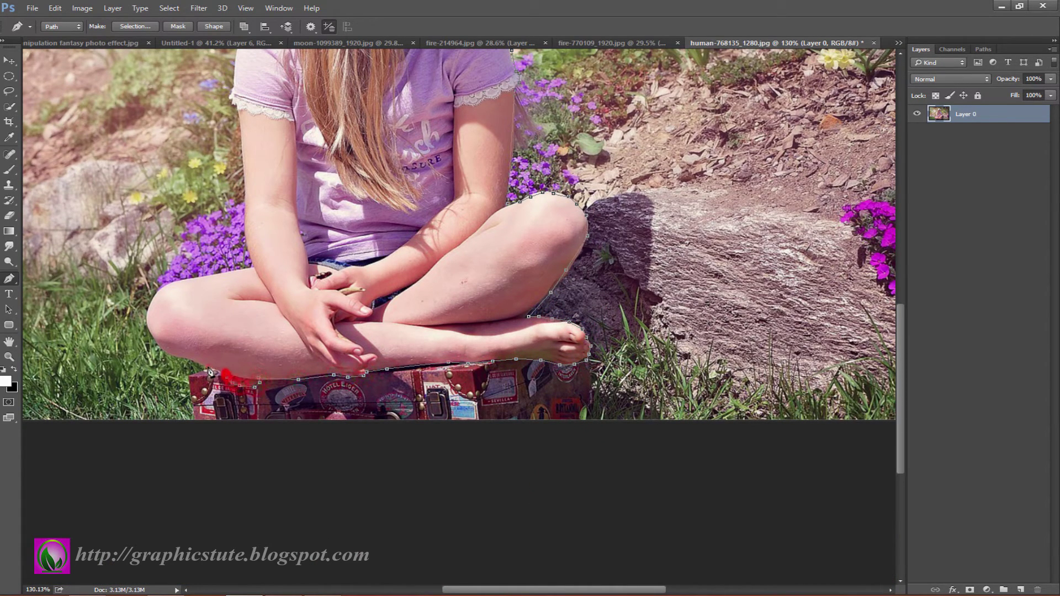
pyautogui.click(189, 359)
pyautogui.click(148, 317)
pyautogui.click(165, 282)
pyautogui.click(206, 275)
pyautogui.click(252, 267)
# Trace up the left arm and close the path at the shoulder
pyautogui.moveTo(428, 89); pyautogui.dragTo(522, 276)
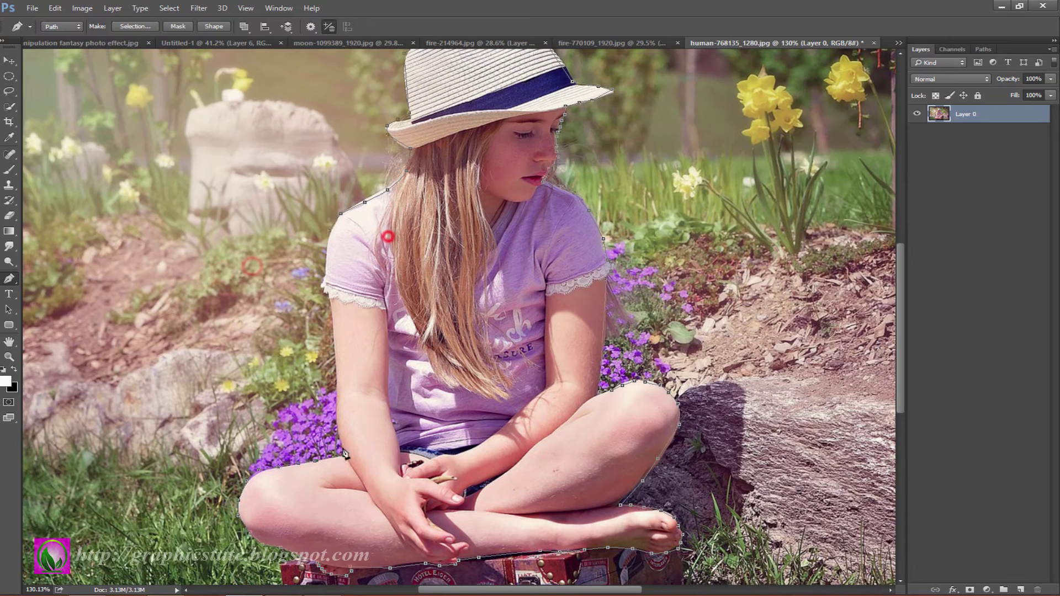
pyautogui.click(337, 431)
pyautogui.click(335, 386)
pyautogui.click(331, 309)
pyautogui.click(327, 251)
pyautogui.click(341, 212)
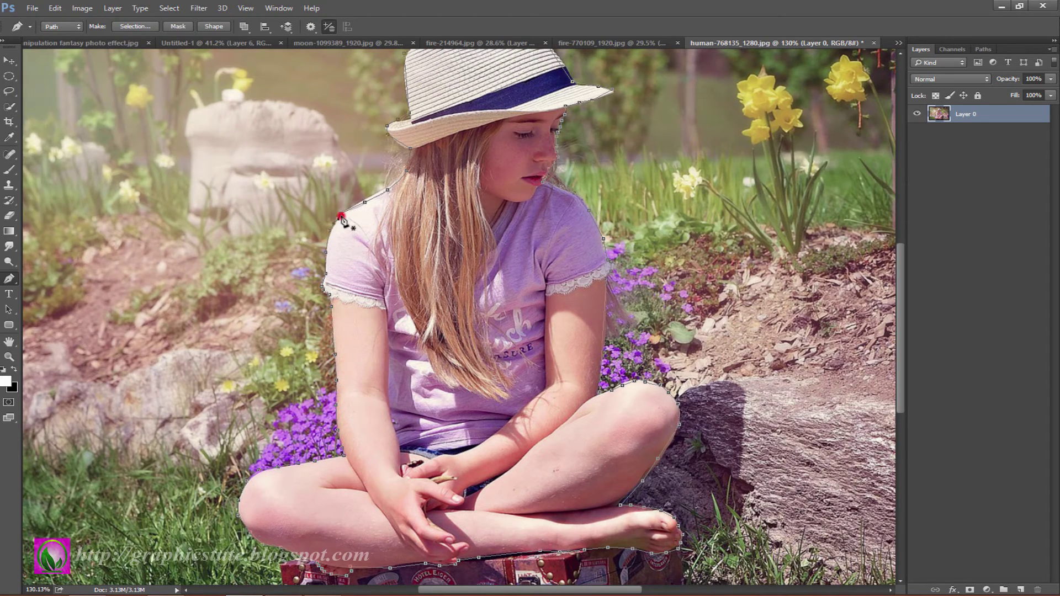
pyautogui.click(341, 214)
pyautogui.rightClick(341, 216)
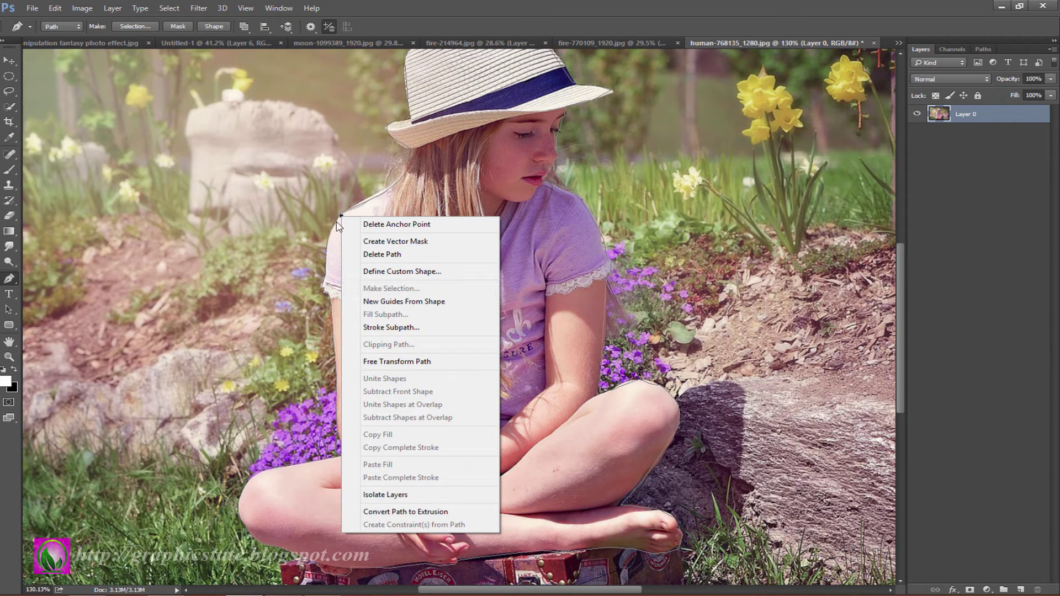
# Make a selection from the closed path and add a layer mask hiding the garden background
pyautogui.press('Escape')
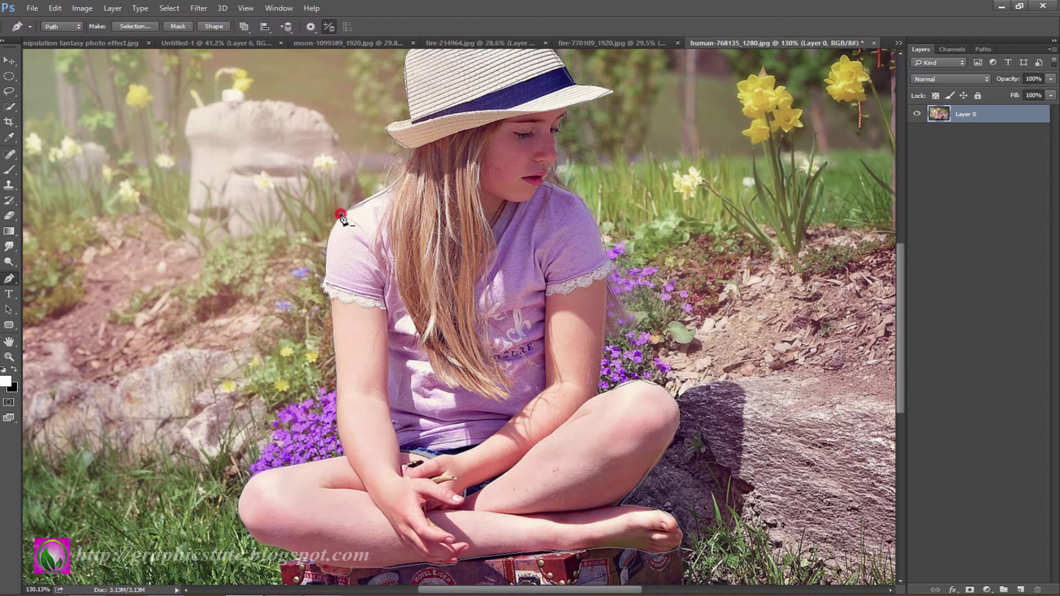
pyautogui.rightClick(341, 217)
pyautogui.click(365, 287)
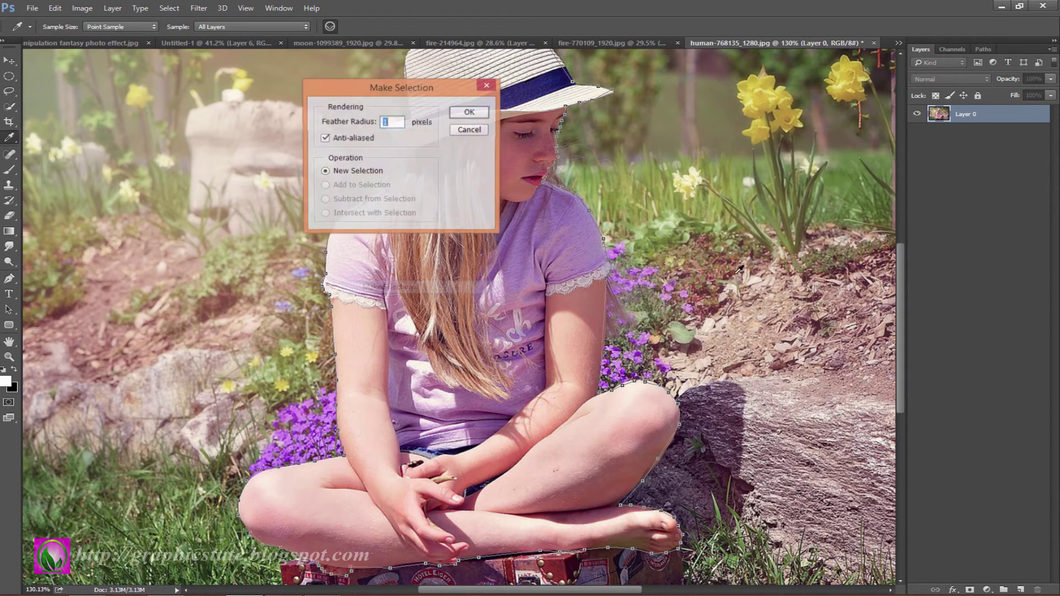
pyautogui.click(468, 112)
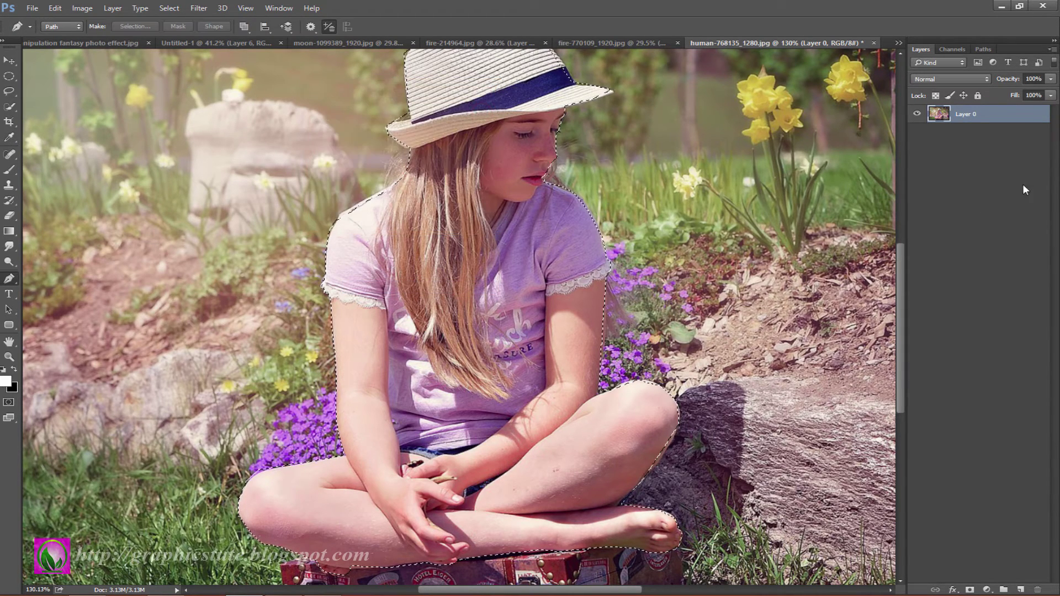
pyautogui.click(970, 590)
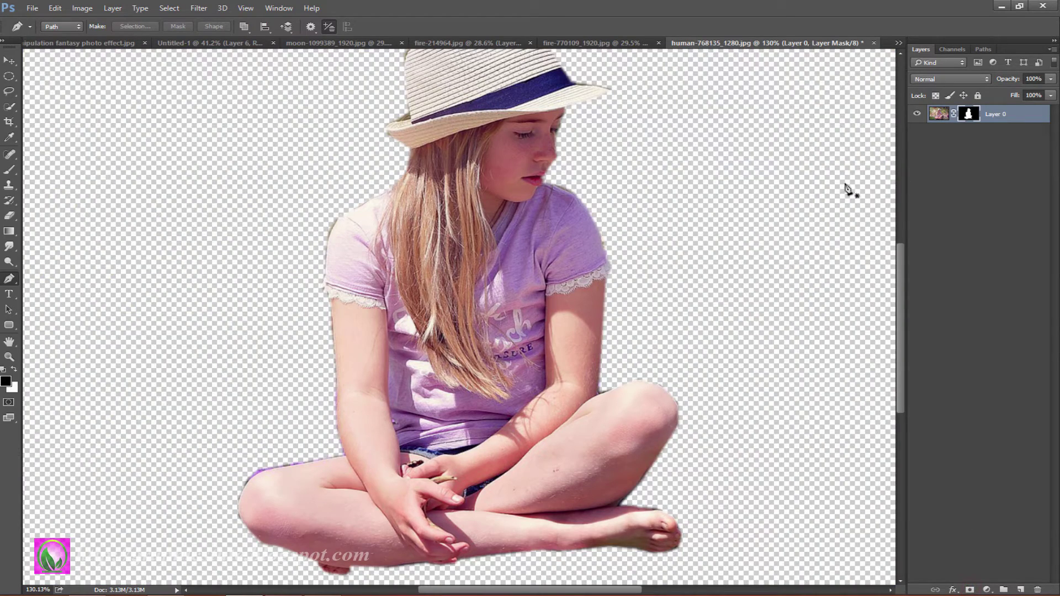
pyautogui.moveTo(687, 305); pyautogui.dragTo(697, 386)
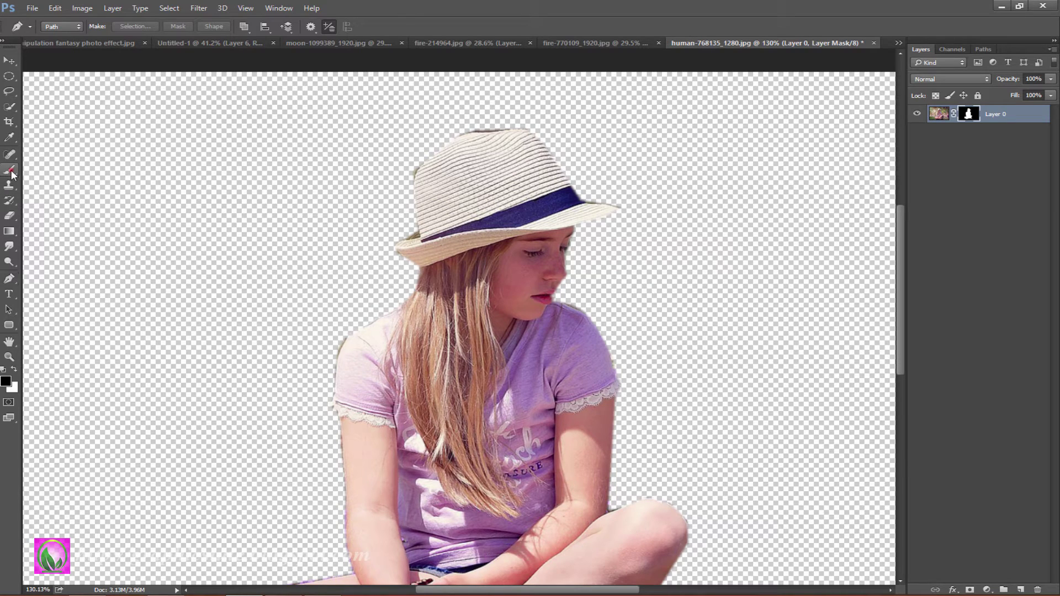
pyautogui.click(10, 170)
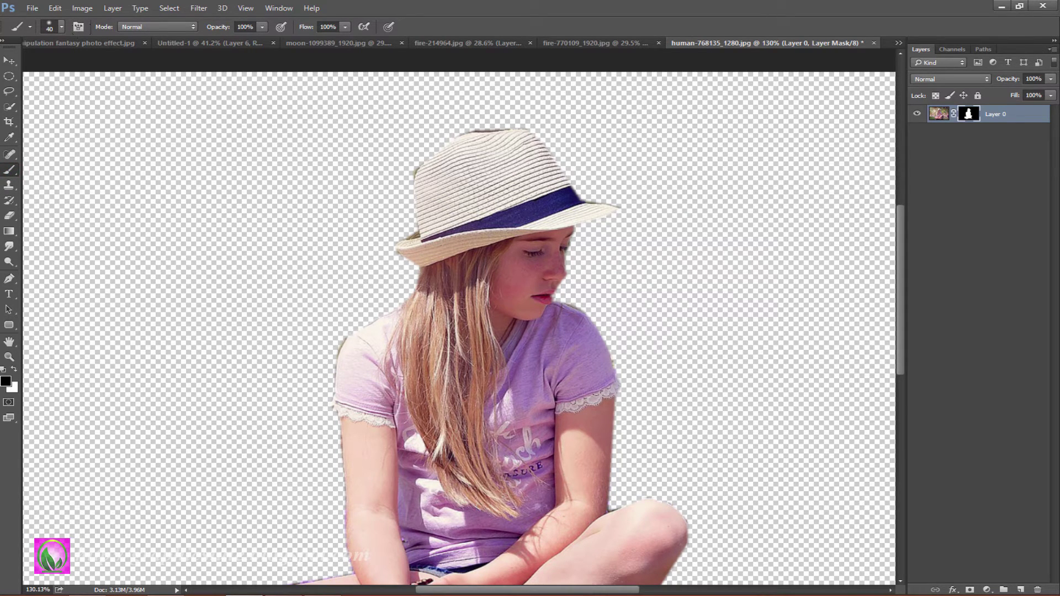
# Refine the girl's mask with Shift Edge -21, Radius 1.6 and Smooth 8
pyautogui.rightClick(964, 121)
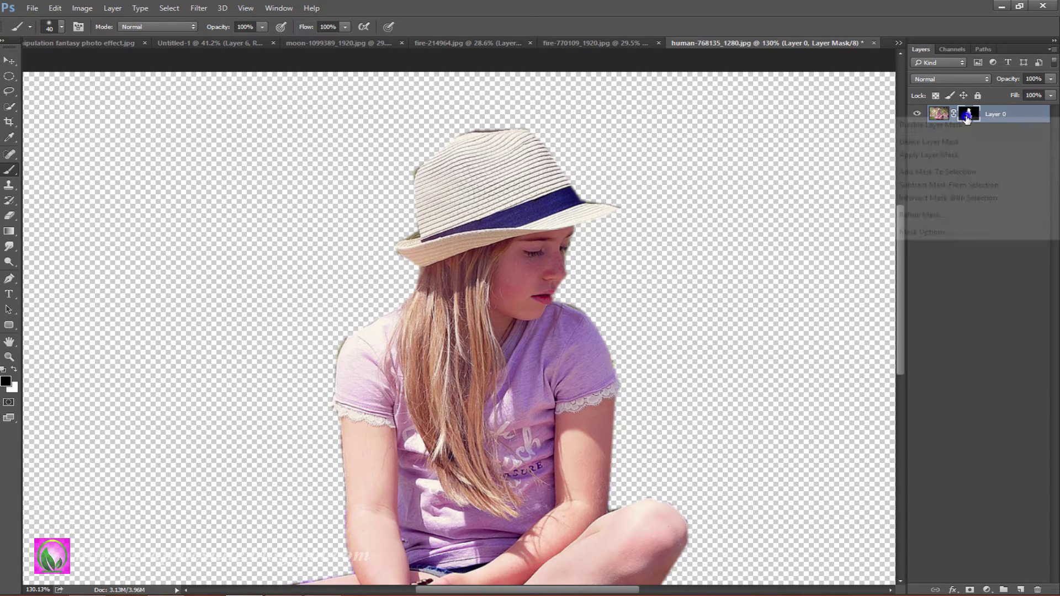
pyautogui.click(955, 216)
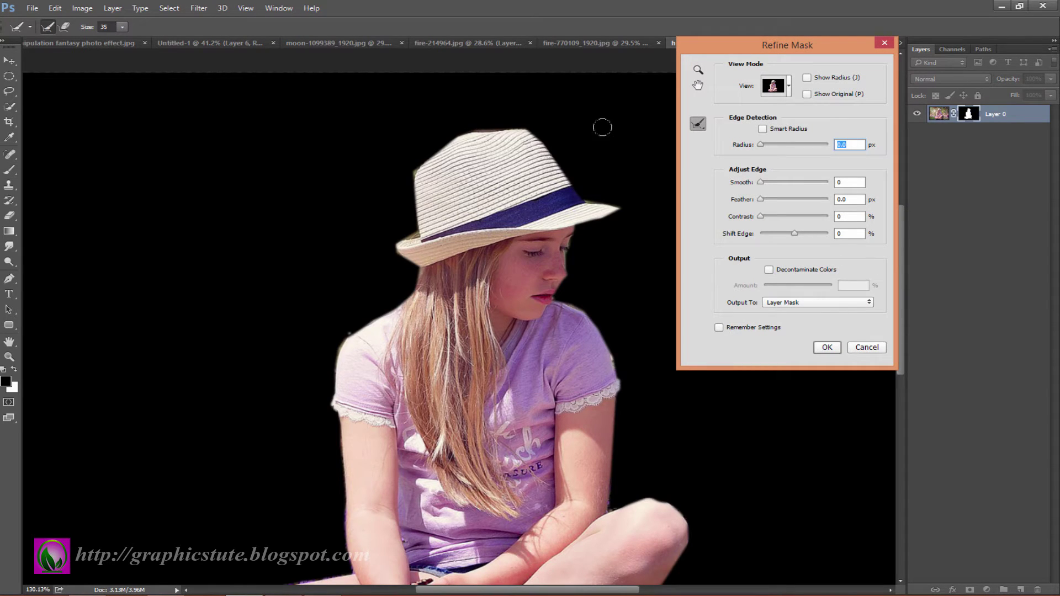
pyautogui.moveTo(483, 111); pyautogui.dragTo(413, 148)
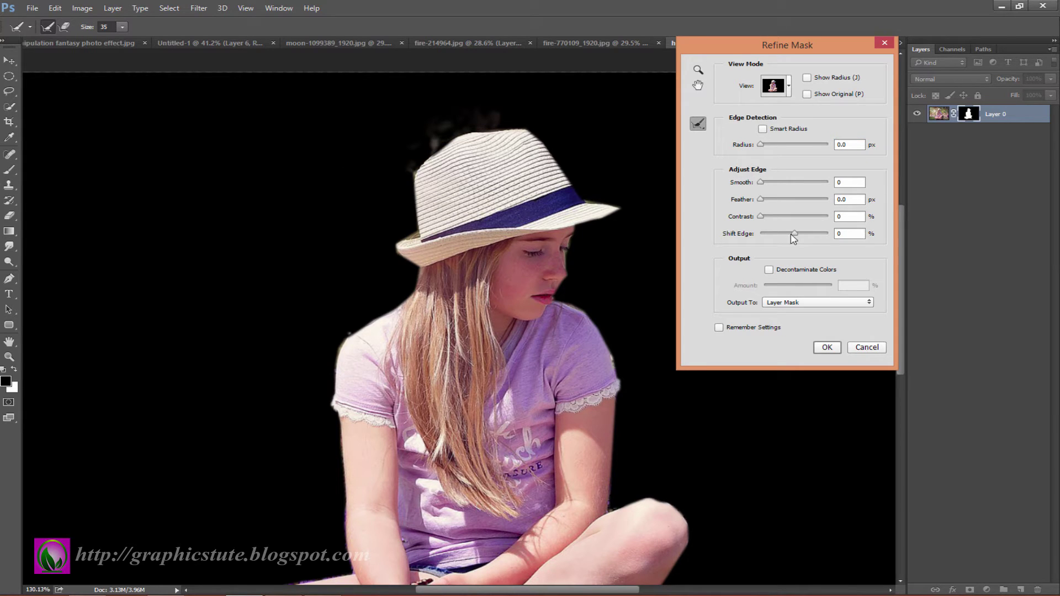
pyautogui.moveTo(793, 233); pyautogui.dragTo(786, 234)
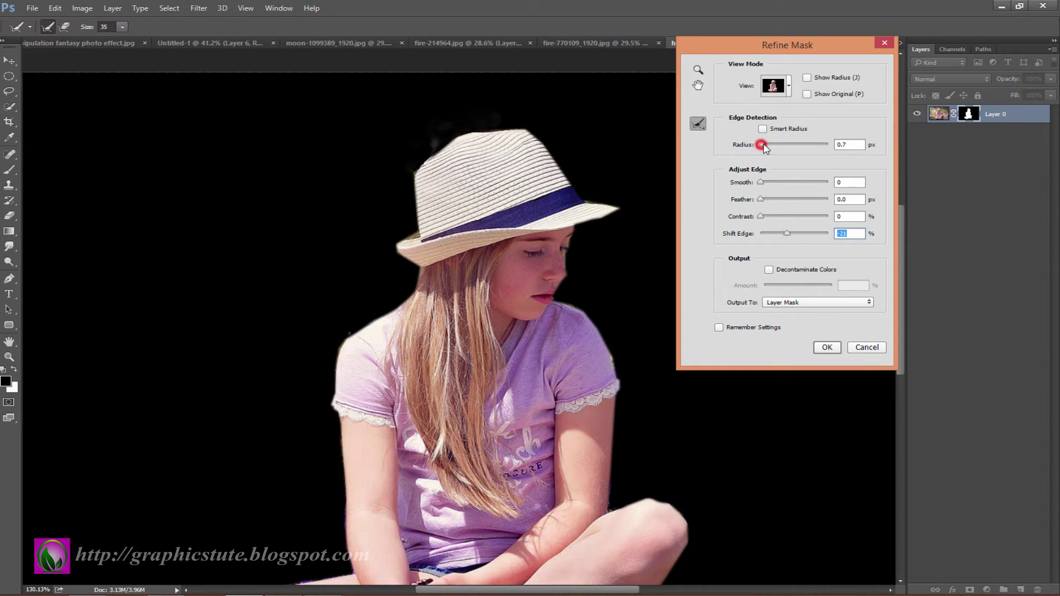
pyautogui.moveTo(762, 144); pyautogui.dragTo(765, 145)
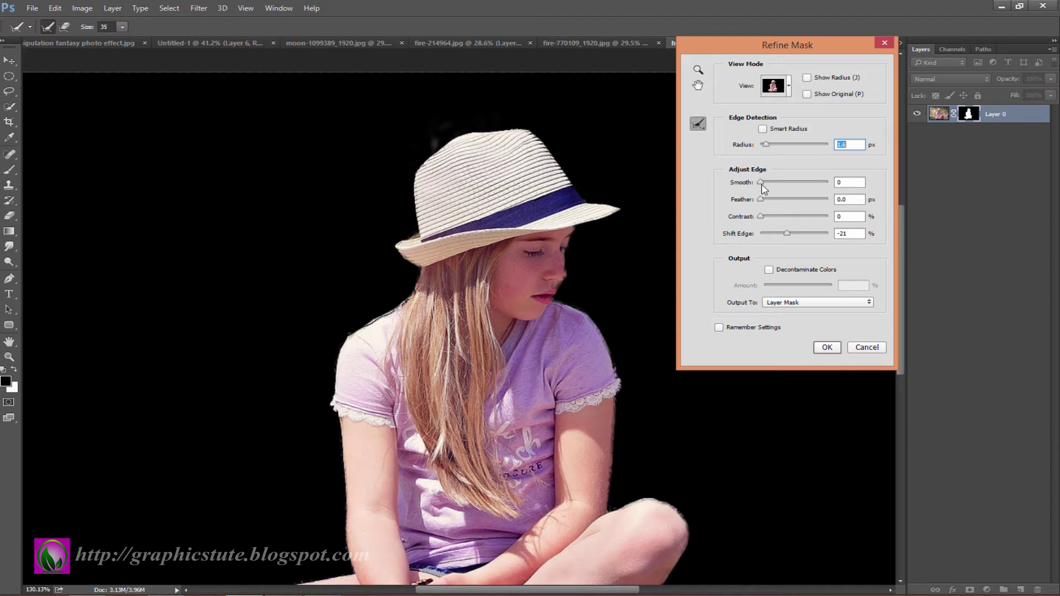
pyautogui.moveTo(760, 182); pyautogui.dragTo(765, 182)
pyautogui.click(827, 347)
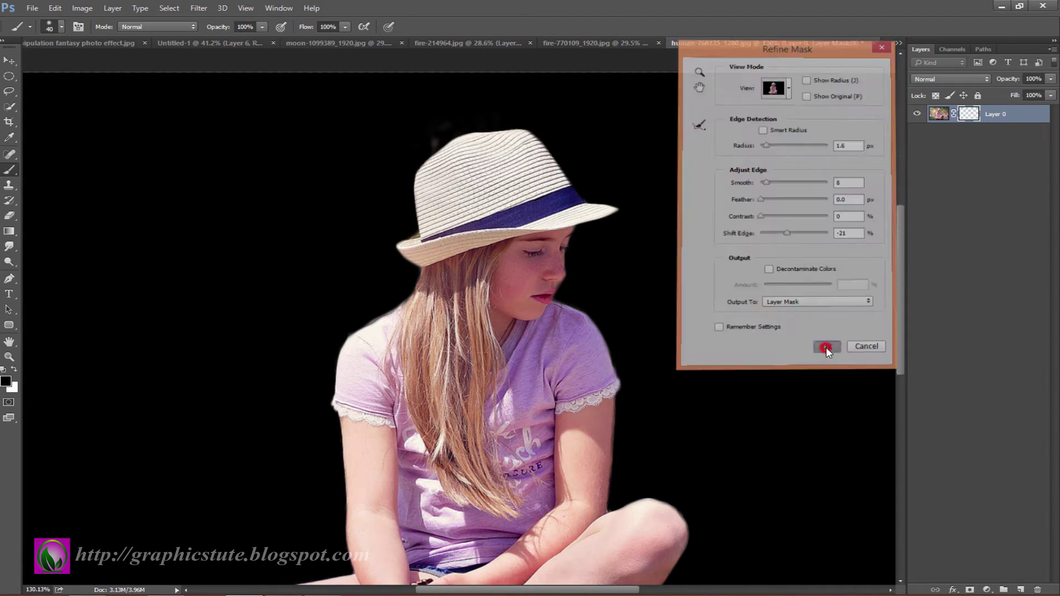
# Drag the girl into Untitled-1, shrink her and place her on the cliff ledge
pyautogui.press('v')
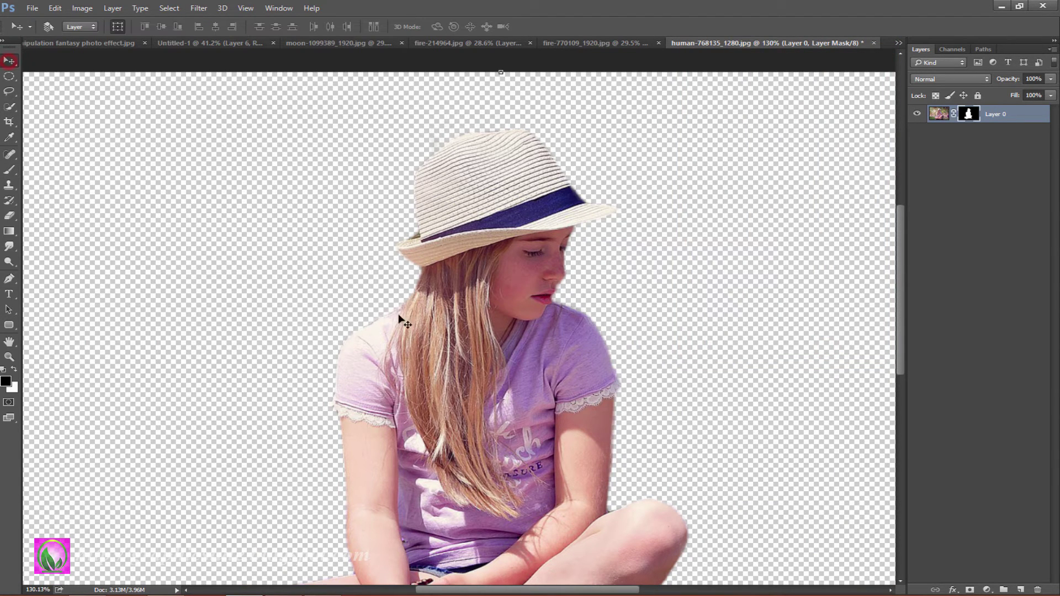
pyautogui.moveTo(454, 316)
pyautogui.mouseDown()
pyautogui.moveTo(239, 58)
pyautogui.moveTo(354, 237)
pyautogui.mouseUp()
pyautogui.moveTo(390, 308); pyautogui.dragTo(511, 360)
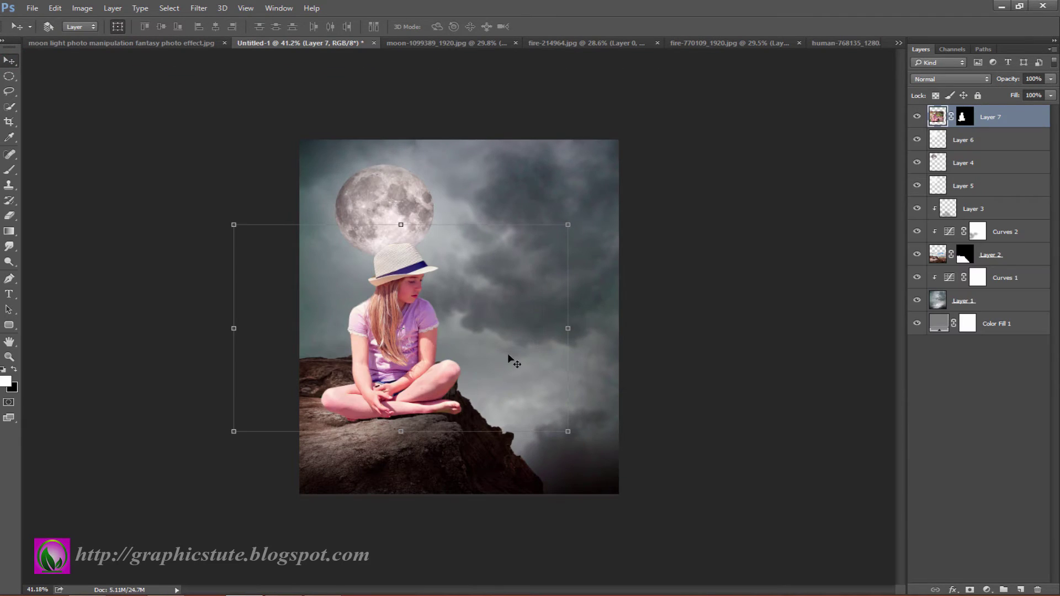
pyautogui.moveTo(569, 433); pyautogui.dragTo(495, 386)
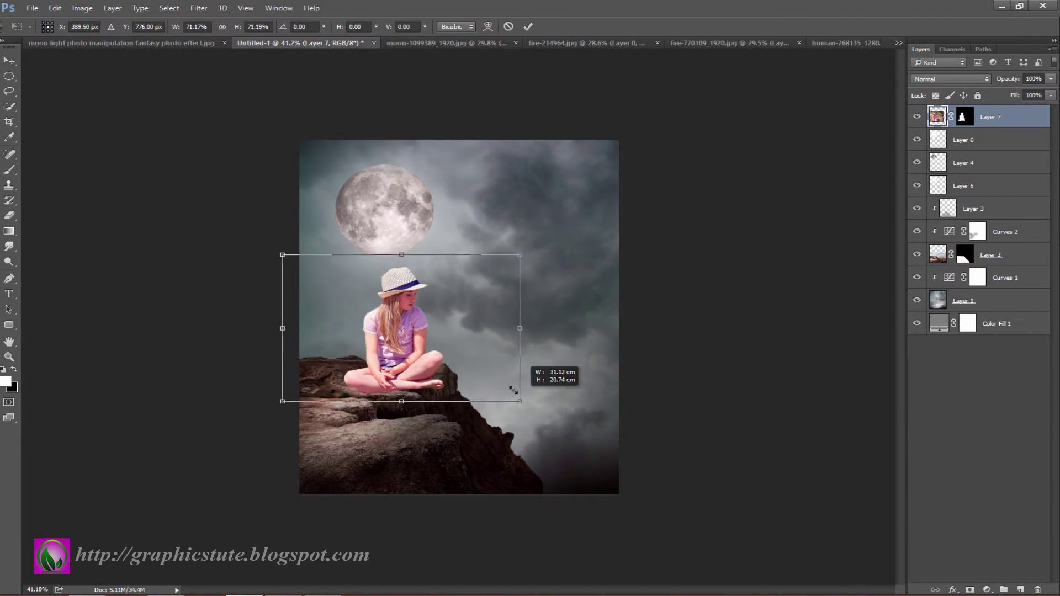
pyautogui.moveTo(398, 360); pyautogui.dragTo(352, 407)
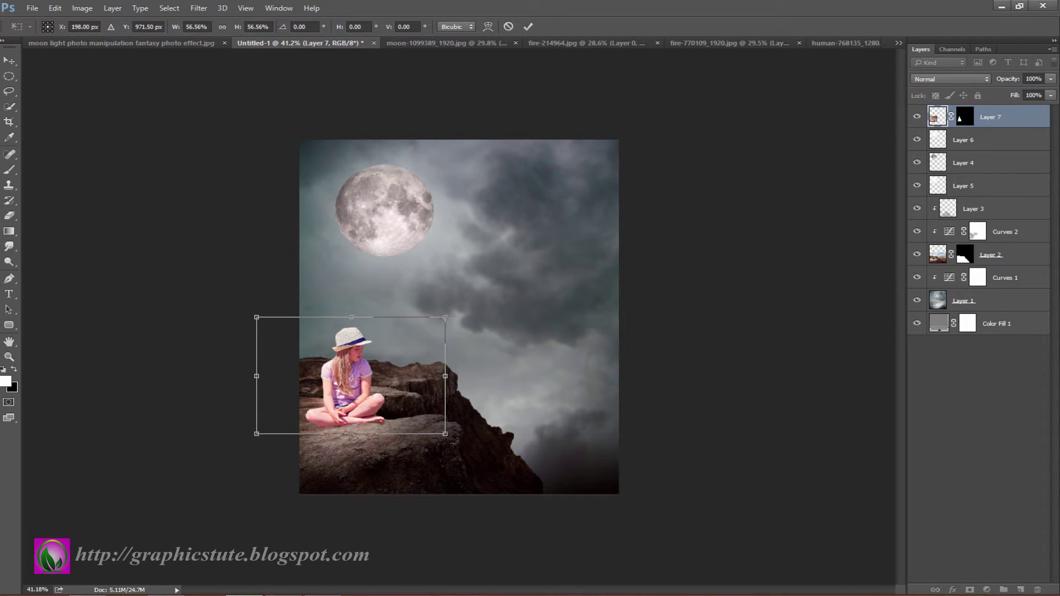
pyautogui.moveTo(446, 435); pyautogui.dragTo(414, 415)
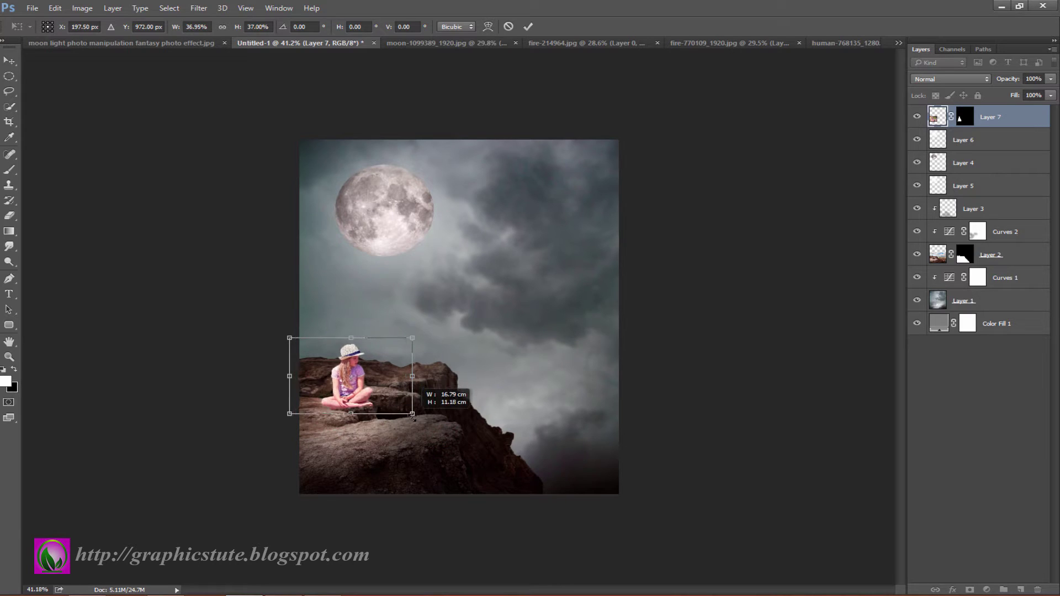
pyautogui.moveTo(353, 389); pyautogui.dragTo(356, 386)
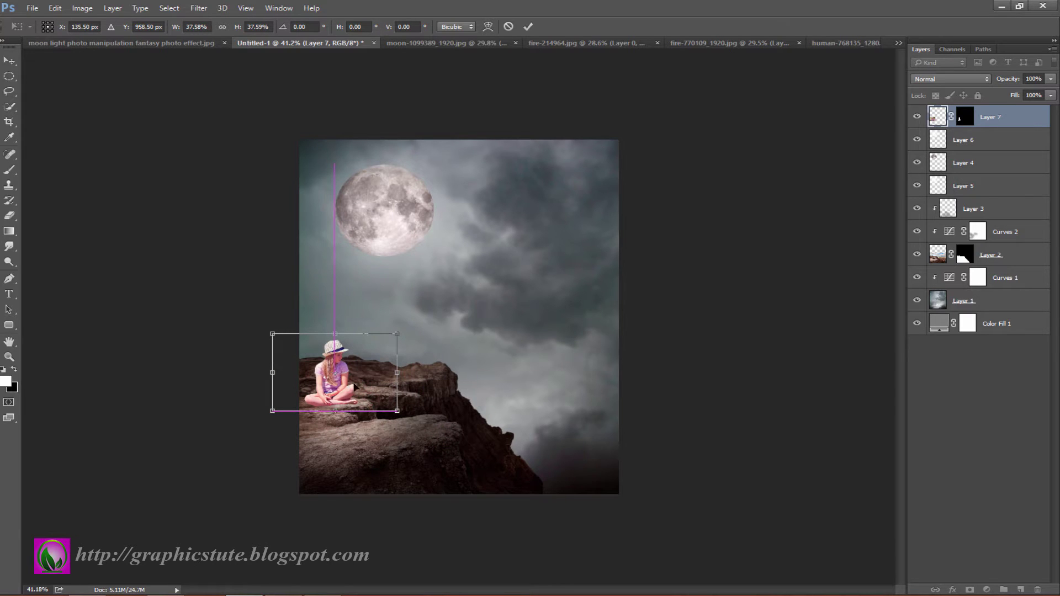
pyautogui.click(528, 27)
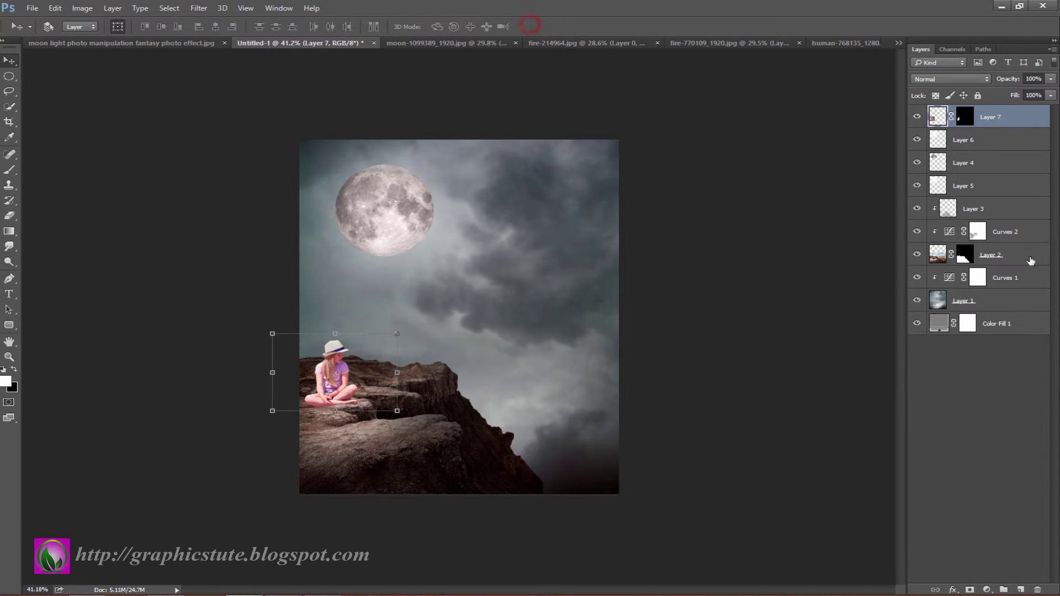
# Stretch the Layer 2 rock wider and taller, then enlarge and nudge the girl slightly
pyautogui.click(998, 255)
pyautogui.moveTo(619, 393); pyautogui.dragTo(672, 398)
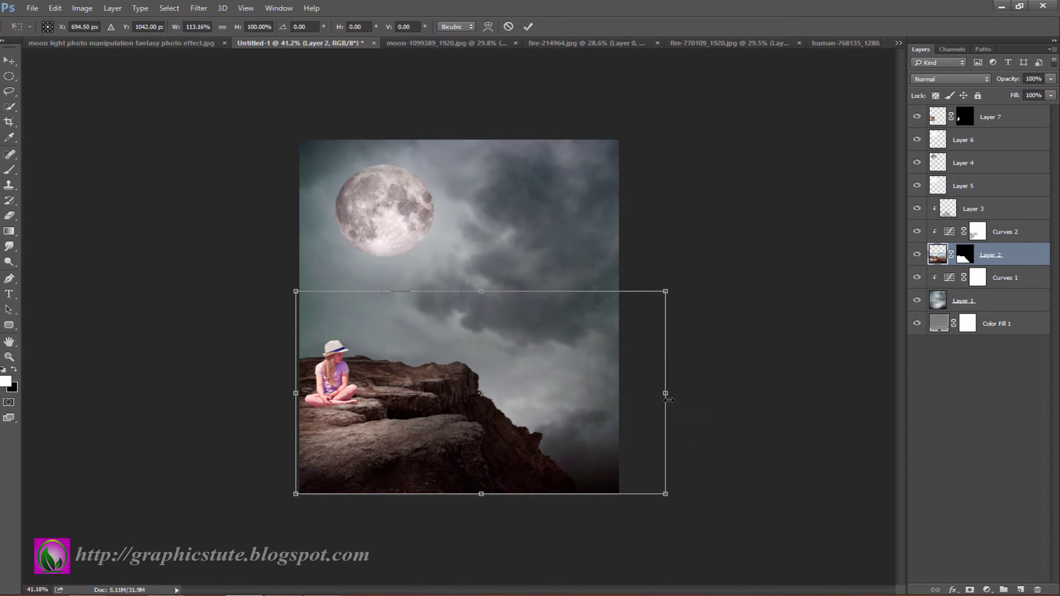
pyautogui.moveTo(480, 286); pyautogui.dragTo(480, 276)
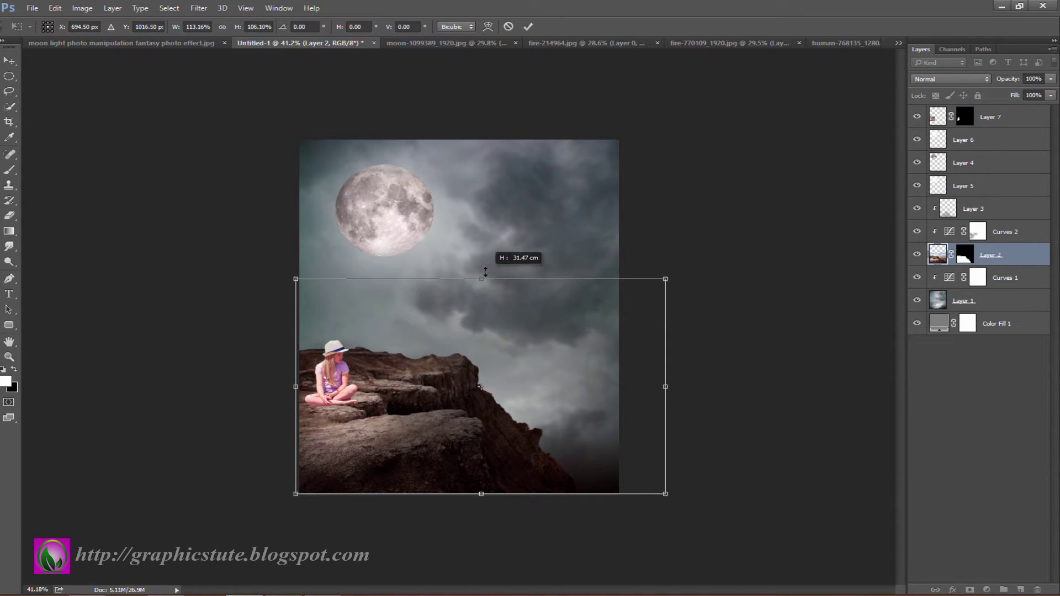
pyautogui.click(530, 27)
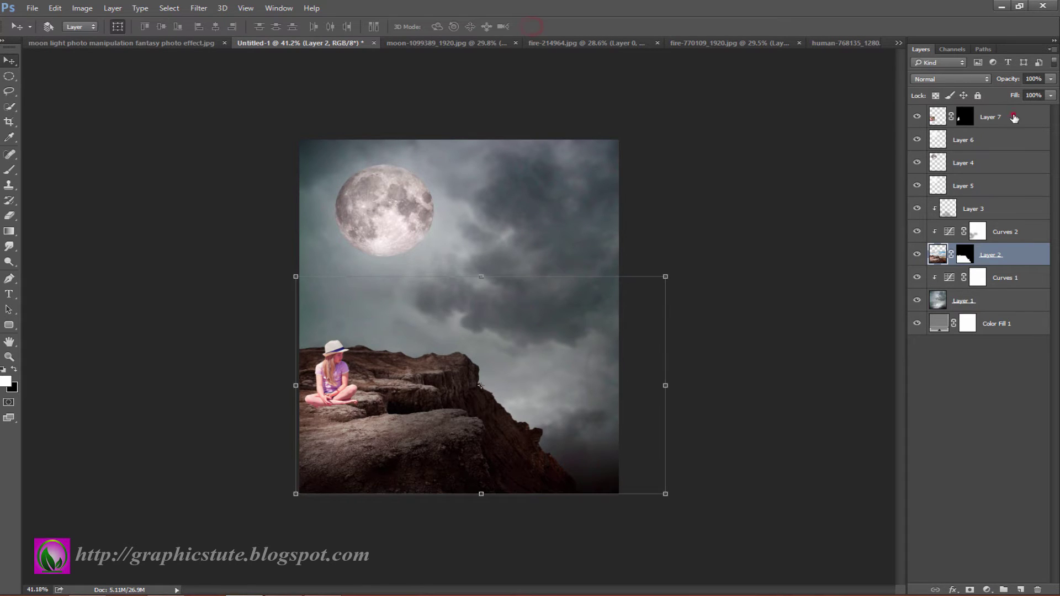
pyautogui.click(1010, 117)
pyautogui.moveTo(398, 413); pyautogui.dragTo(414, 421)
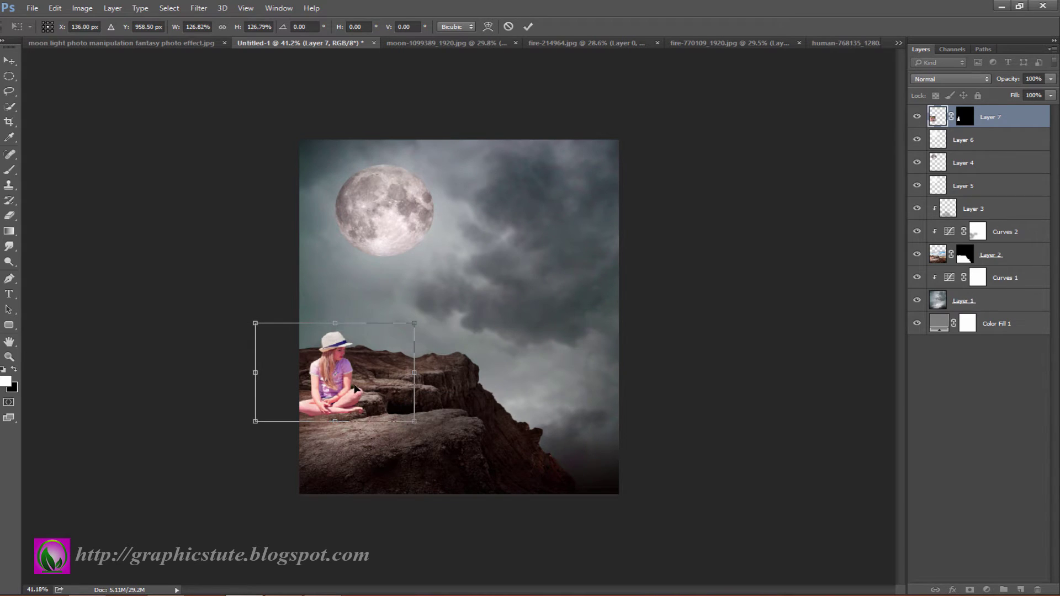
pyautogui.moveTo(355, 389); pyautogui.dragTo(359, 391)
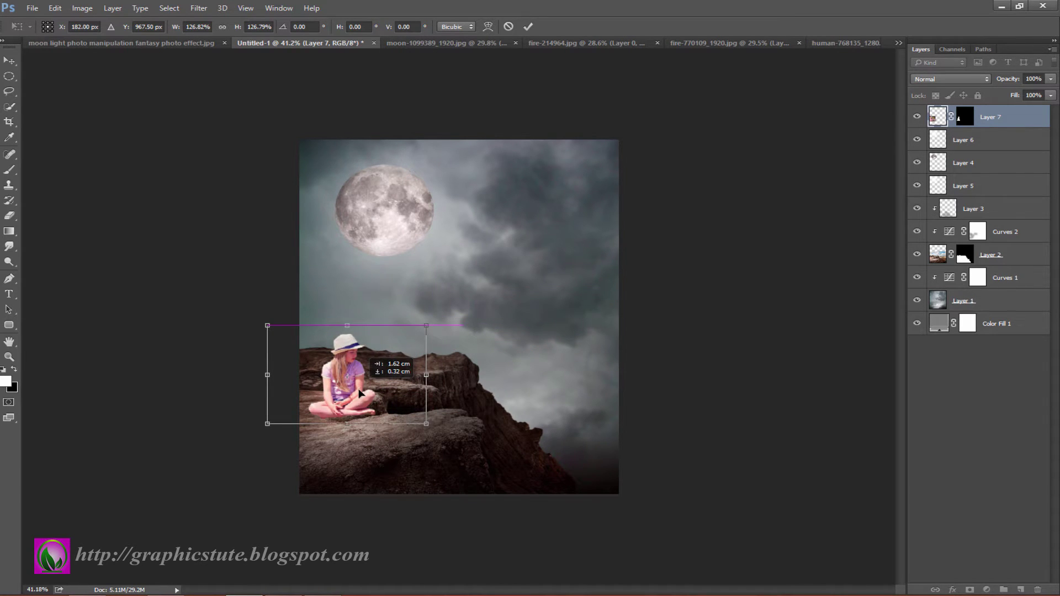
# Commit the girl's transform and add a new layer above Layer 6, zoomed in
pyautogui.click(528, 27)
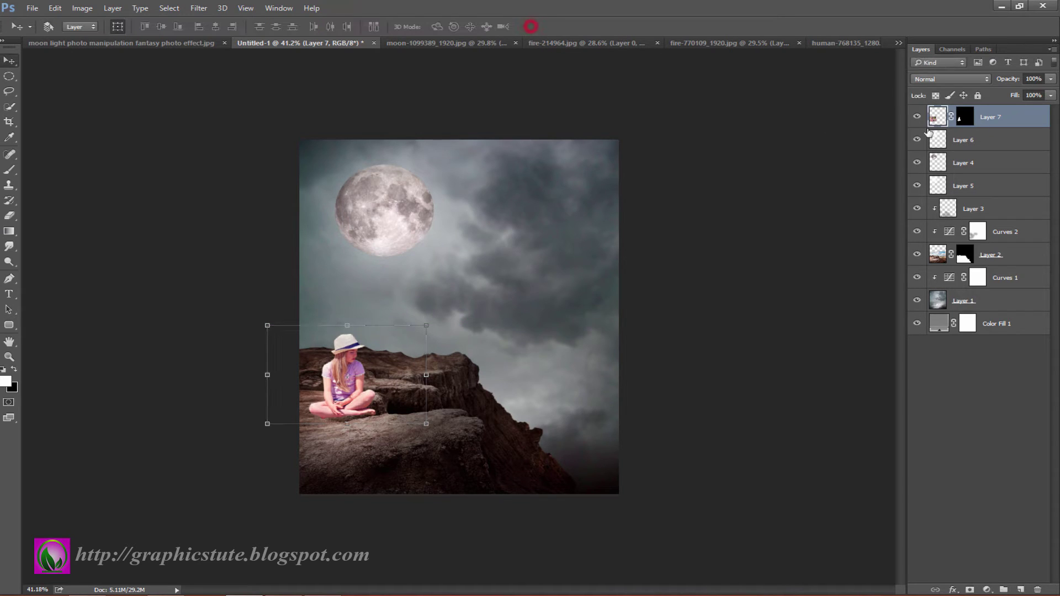
pyautogui.click(978, 141)
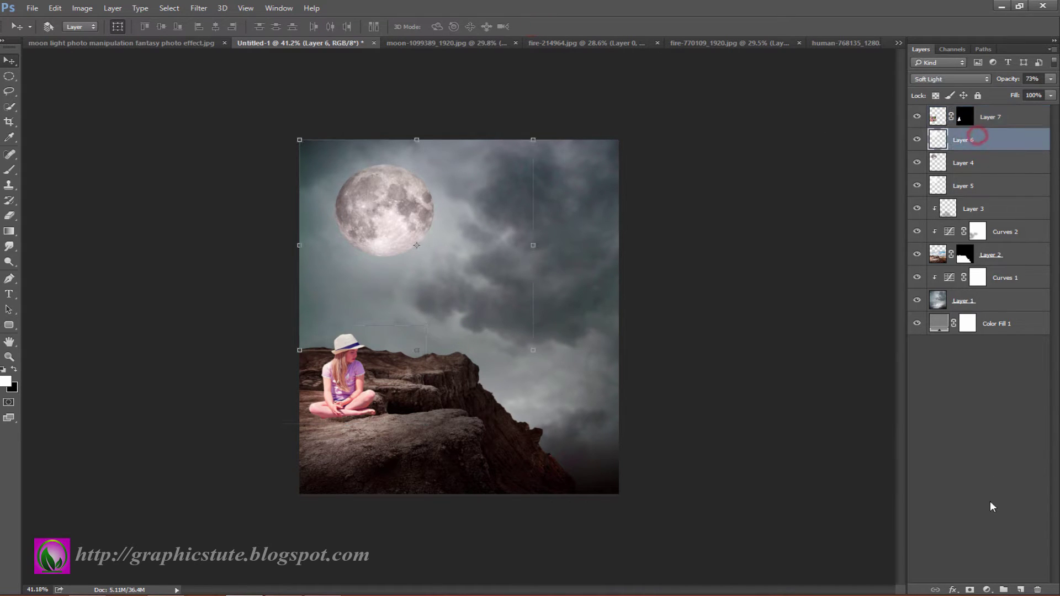
pyautogui.click(1018, 588)
pyautogui.press('z')
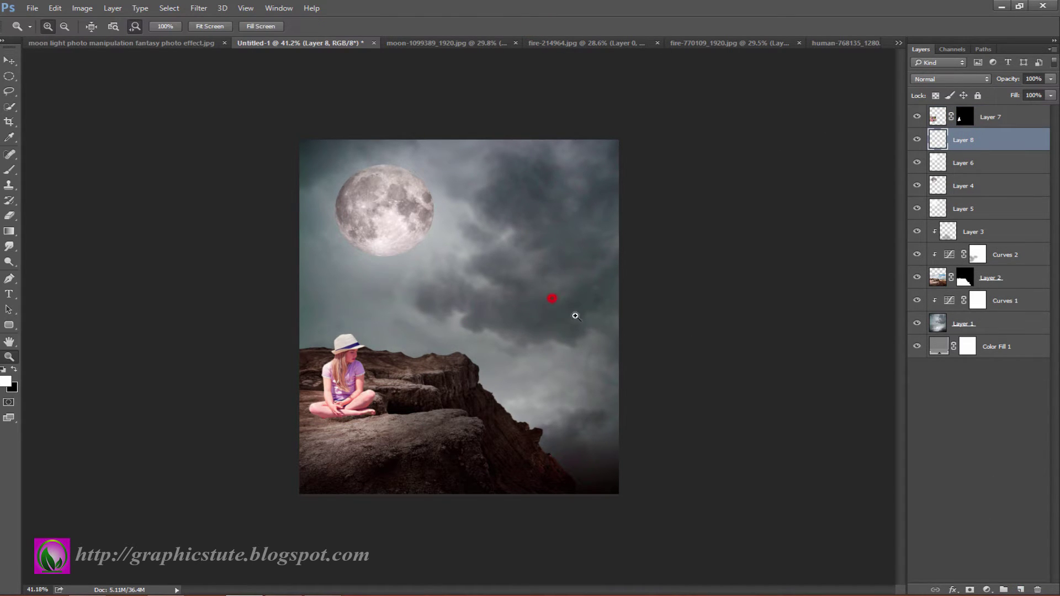
pyautogui.moveTo(549, 295)
pyautogui.mouseDown()
pyautogui.moveTo(580, 322)
pyautogui.moveTo(467, 287)
pyautogui.moveTo(693, 116)
pyautogui.mouseUp()
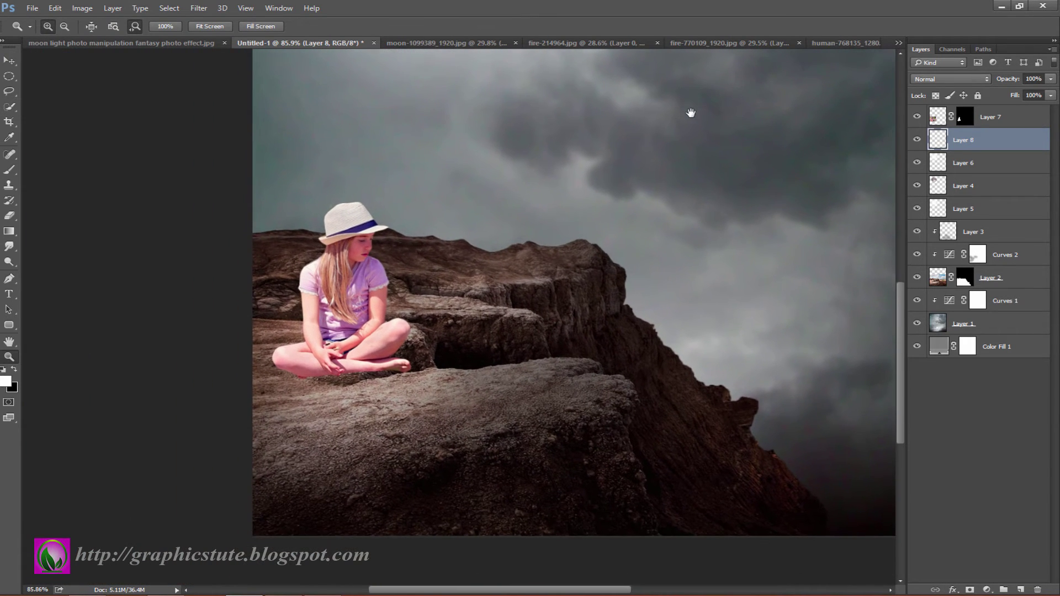
# Paint black at 38% brush opacity to shade around the girl's knee
pyautogui.click(9, 169)
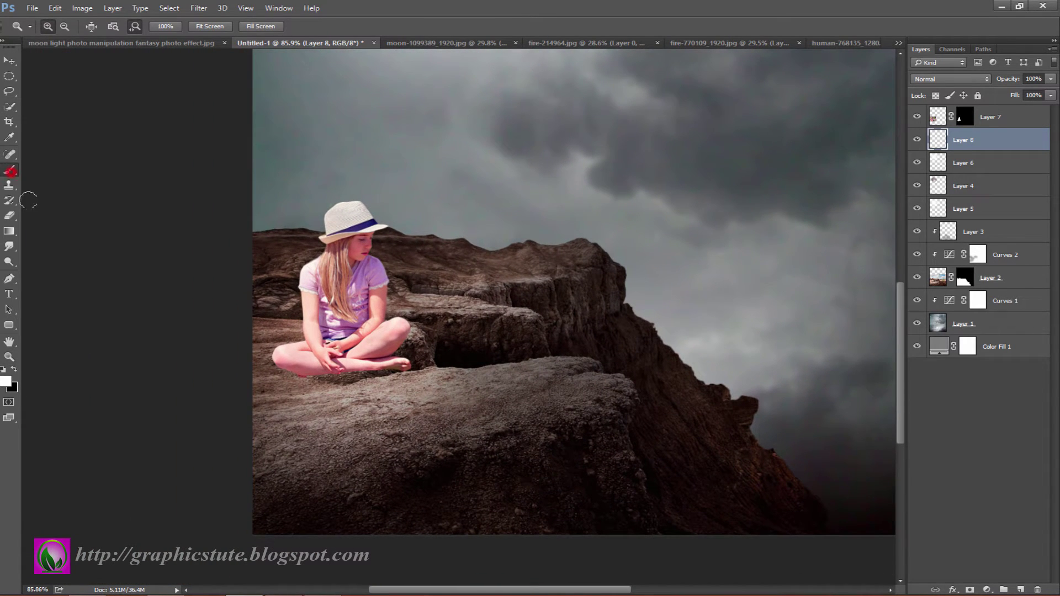
pyautogui.click(14, 368)
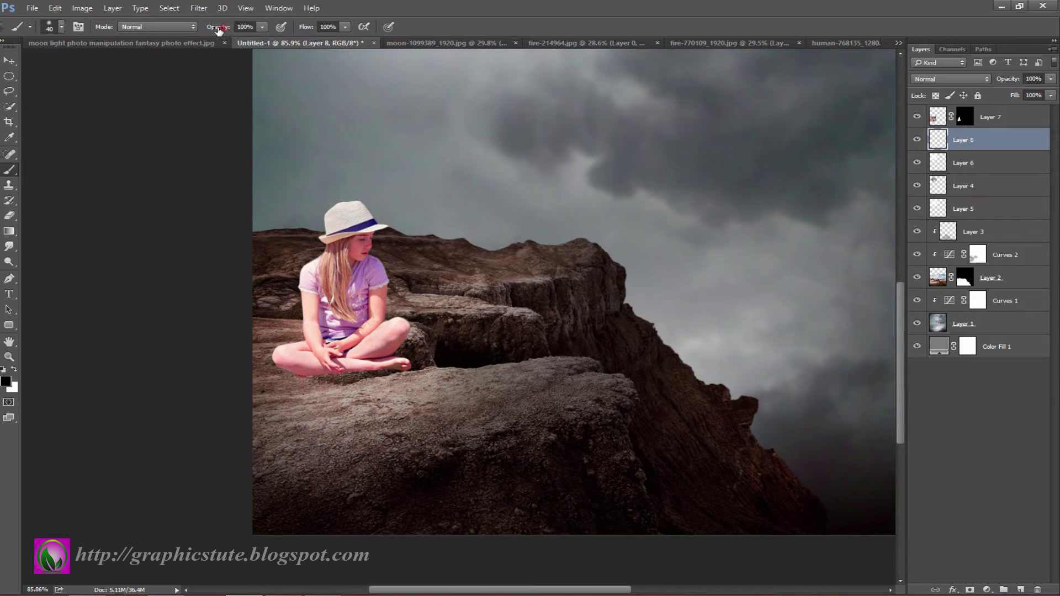
pyautogui.moveTo(219, 30); pyautogui.dragTo(184, 38)
pyautogui.moveTo(288, 366)
pyautogui.mouseDown()
pyautogui.moveTo(415, 364)
pyautogui.moveTo(305, 374)
pyautogui.moveTo(325, 370)
pyautogui.mouseUp()
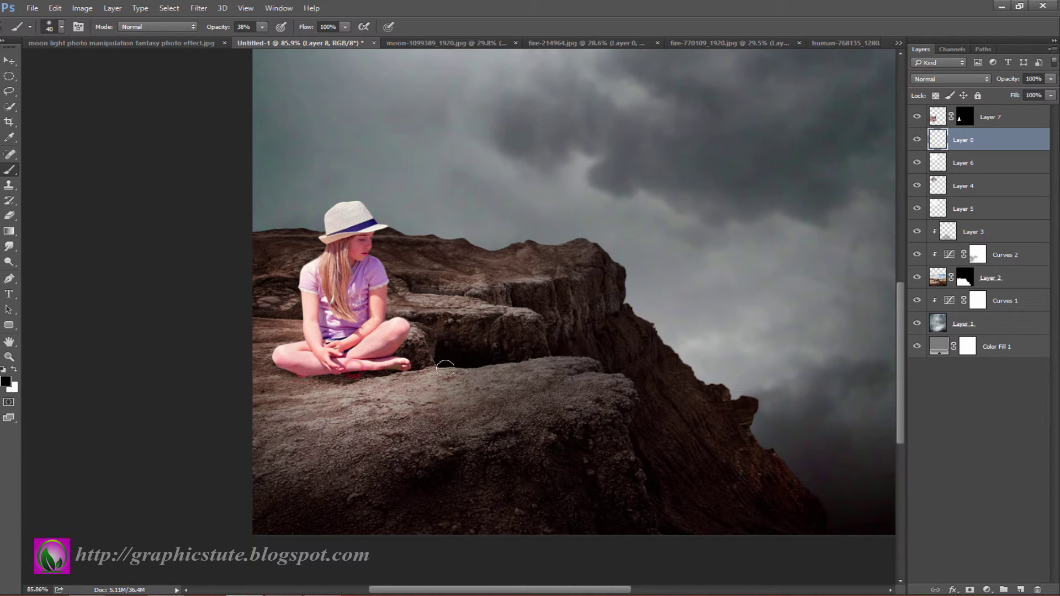
pyautogui.click(965, 117)
# Apply Layer 7's mask, then add a Curves layer clipped to her with highlights pulled down
pyautogui.rightClick(965, 116)
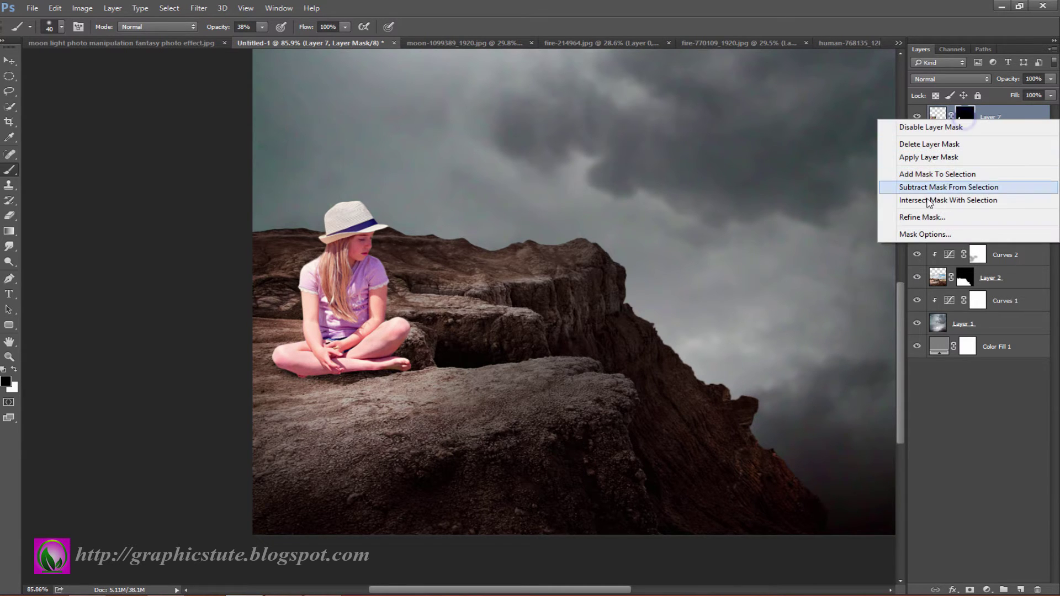
pyautogui.click(929, 157)
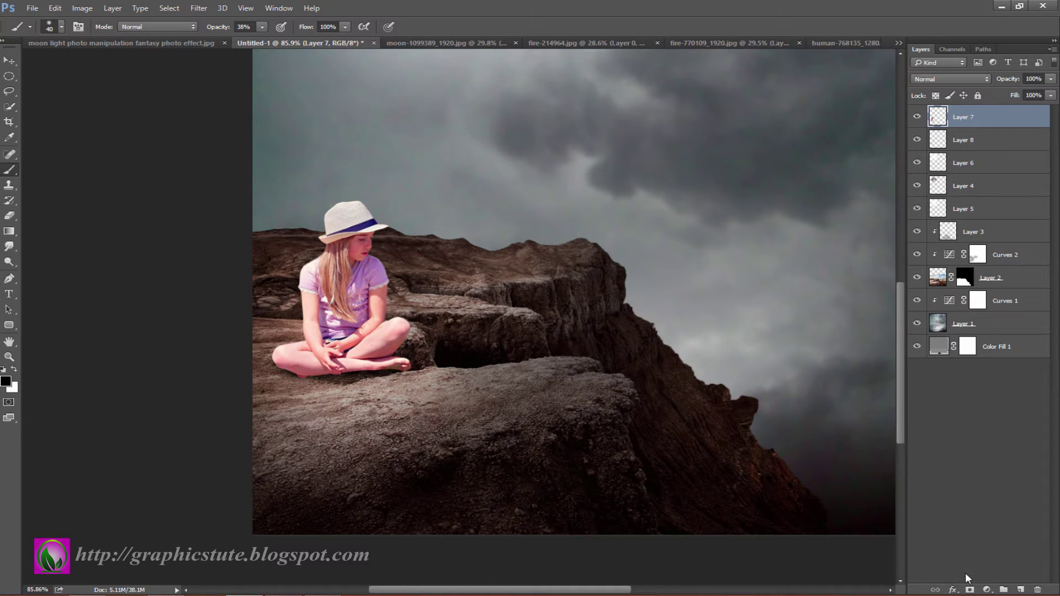
pyautogui.click(987, 589)
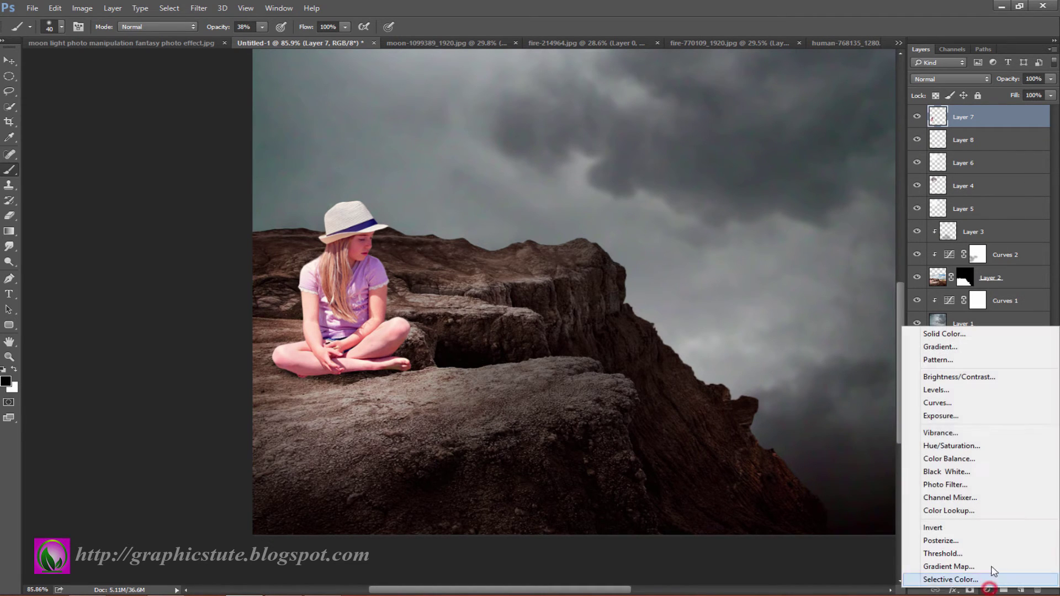
pyautogui.click(952, 403)
pyautogui.click(907, 430)
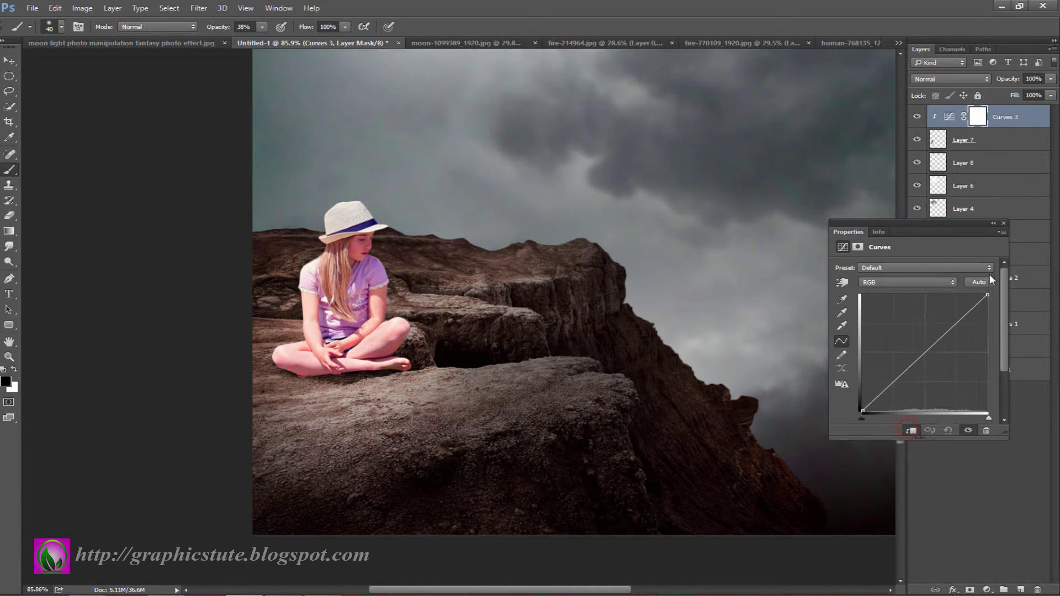
pyautogui.moveTo(988, 296); pyautogui.dragTo(987, 348)
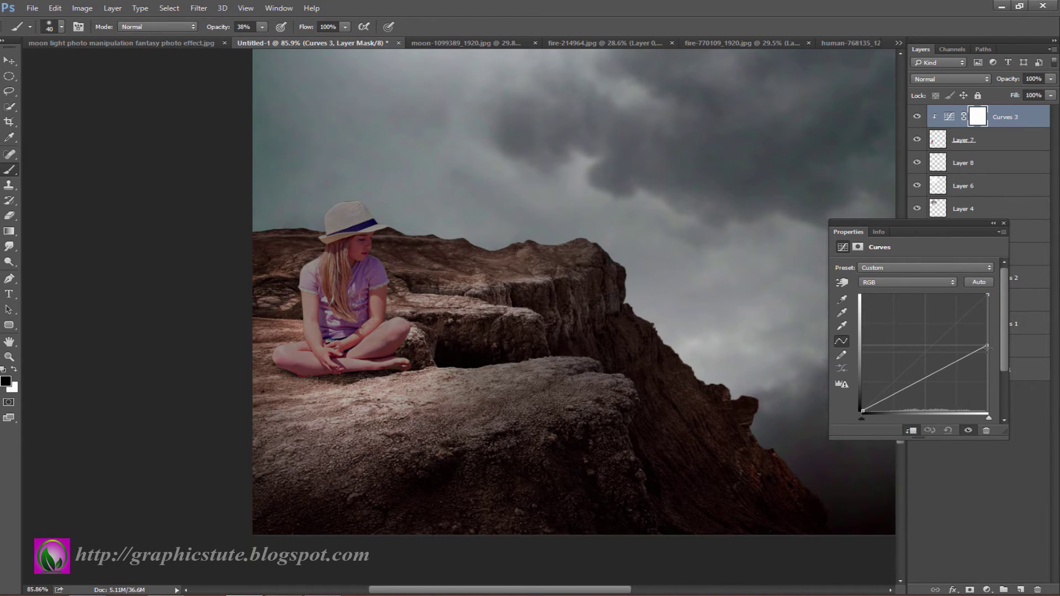
pyautogui.click(1004, 223)
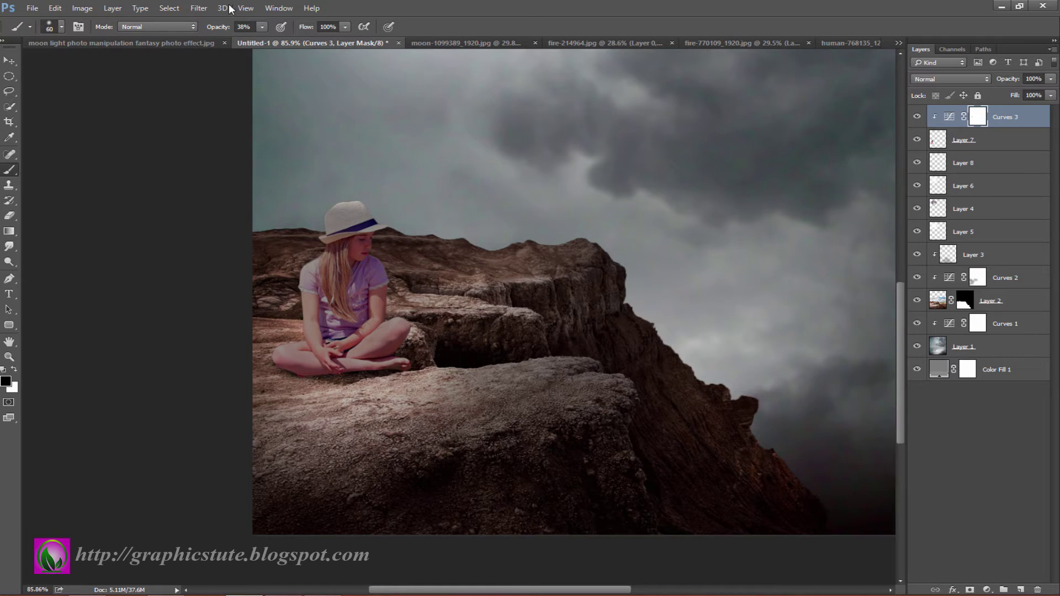
# Paint on the Curves 3 mask to lift the darkening from the hat, arm and knee
pyautogui.click(330, 202)
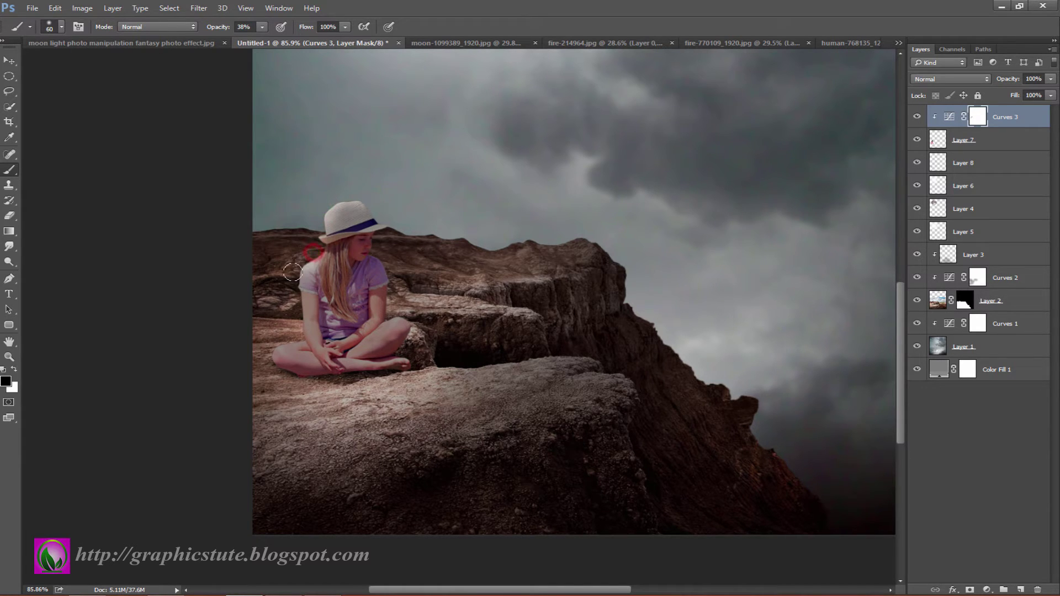
pyautogui.click(366, 197)
pyautogui.moveTo(384, 264); pyautogui.dragTo(417, 349)
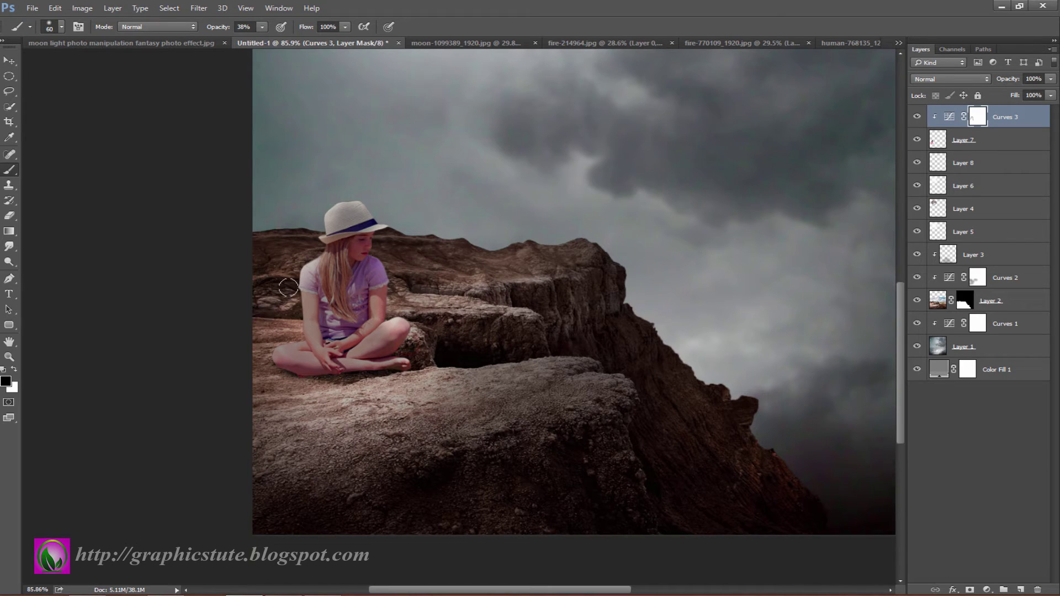
pyautogui.moveTo(293, 293)
pyautogui.mouseDown()
pyautogui.moveTo(295, 331)
pyautogui.moveTo(276, 354)
pyautogui.mouseUp()
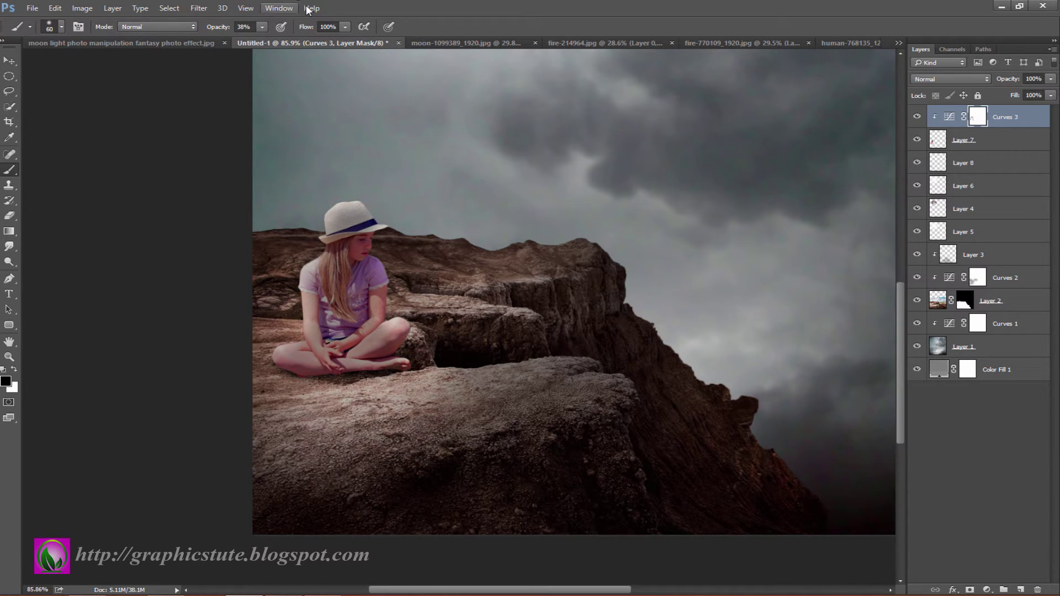
# Set the brush to 22%, compare the darkening on and off, and add Brightness/Contrast
pyautogui.moveTo(225, 30); pyautogui.dragTo(216, 32)
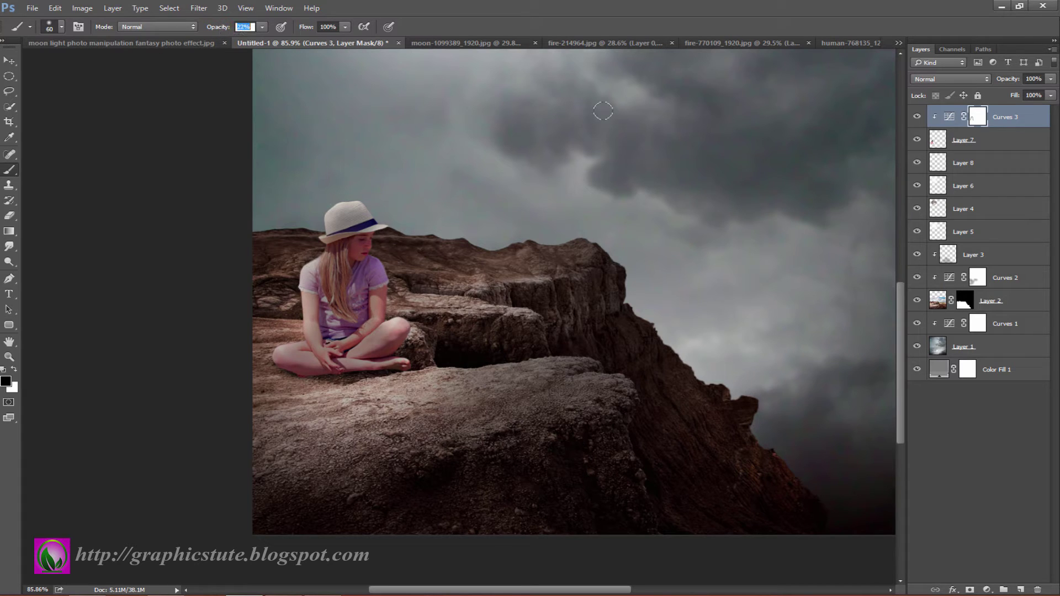
pyautogui.press('Return')
pyautogui.click(918, 117)
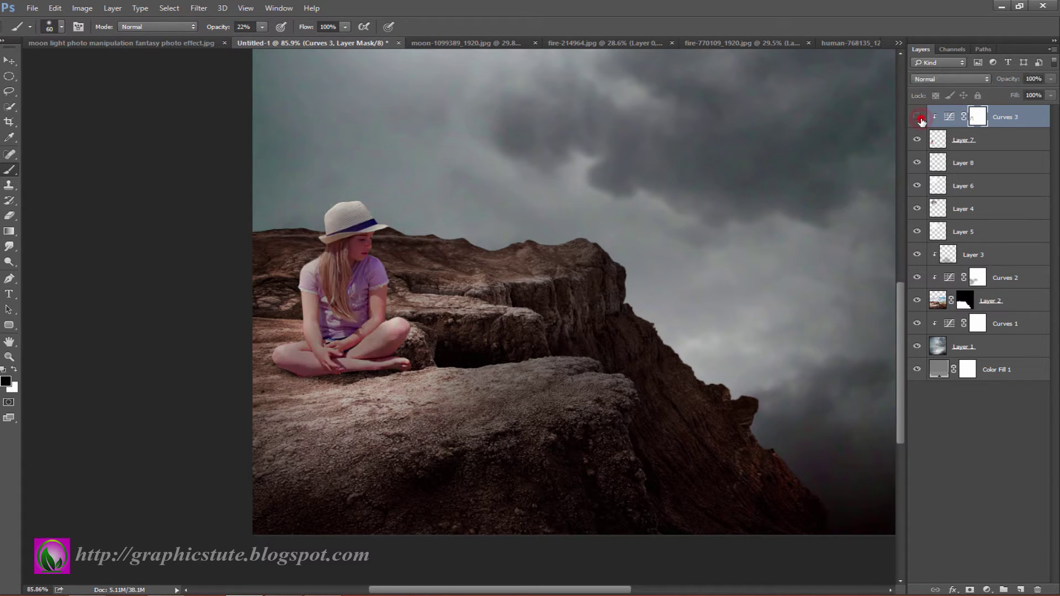
pyautogui.click(918, 117)
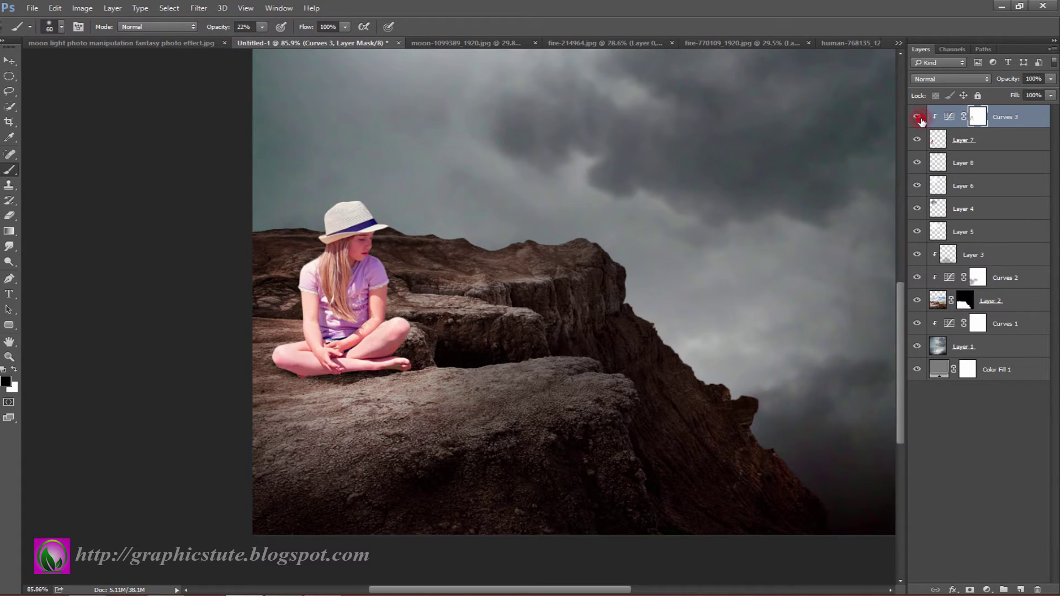
pyautogui.click(986, 590)
pyautogui.click(953, 378)
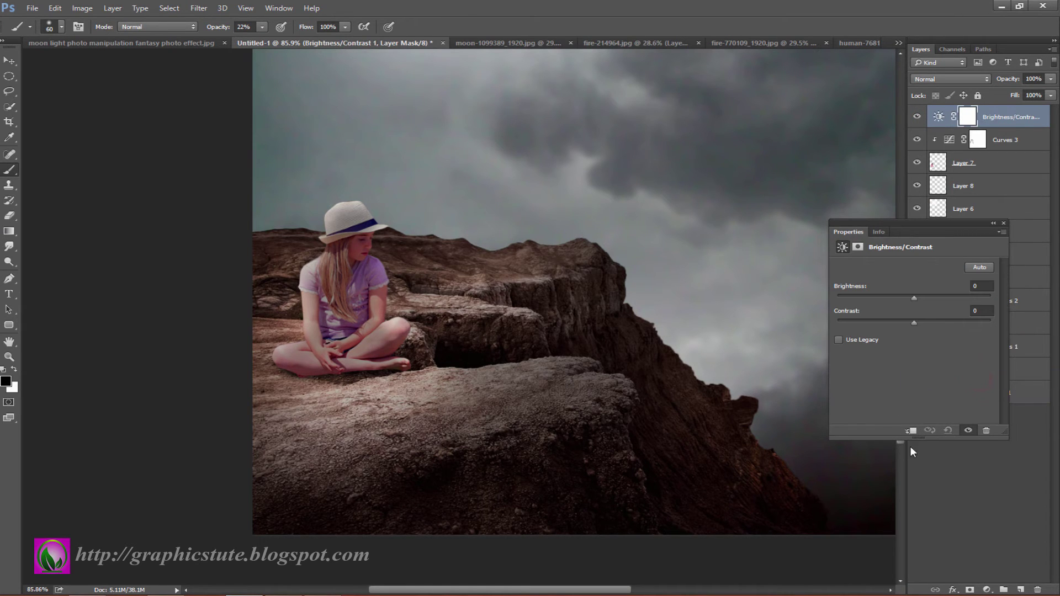
# Clip the Brightness/Contrast layer, set Brightness to 83 and invert its mask
pyautogui.click(909, 430)
pyautogui.moveTo(943, 299); pyautogui.dragTo(956, 297)
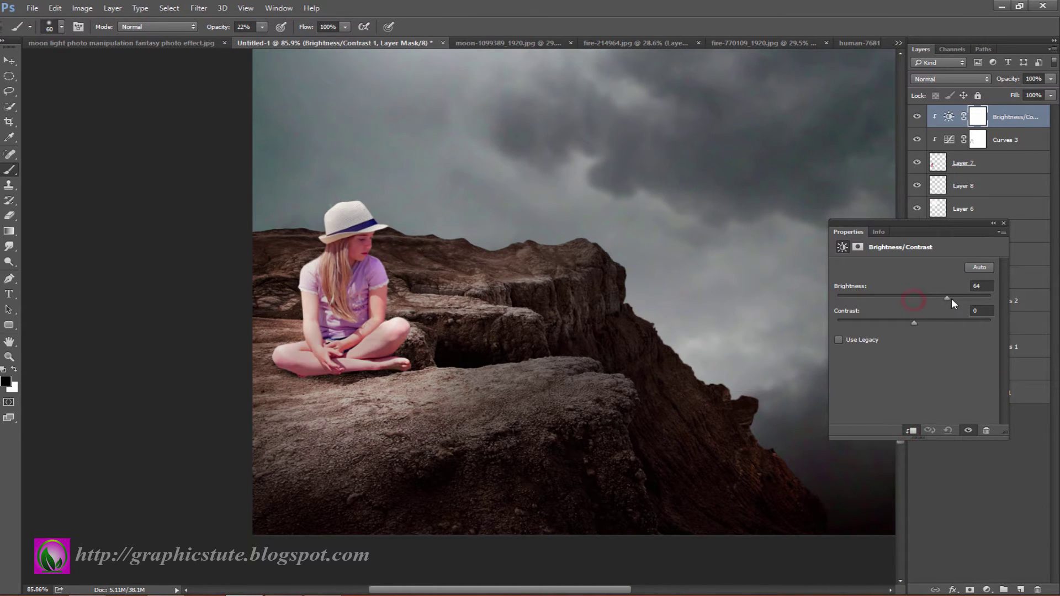
pyautogui.click(1005, 223)
pyautogui.hotkey('ctrl', 'i')
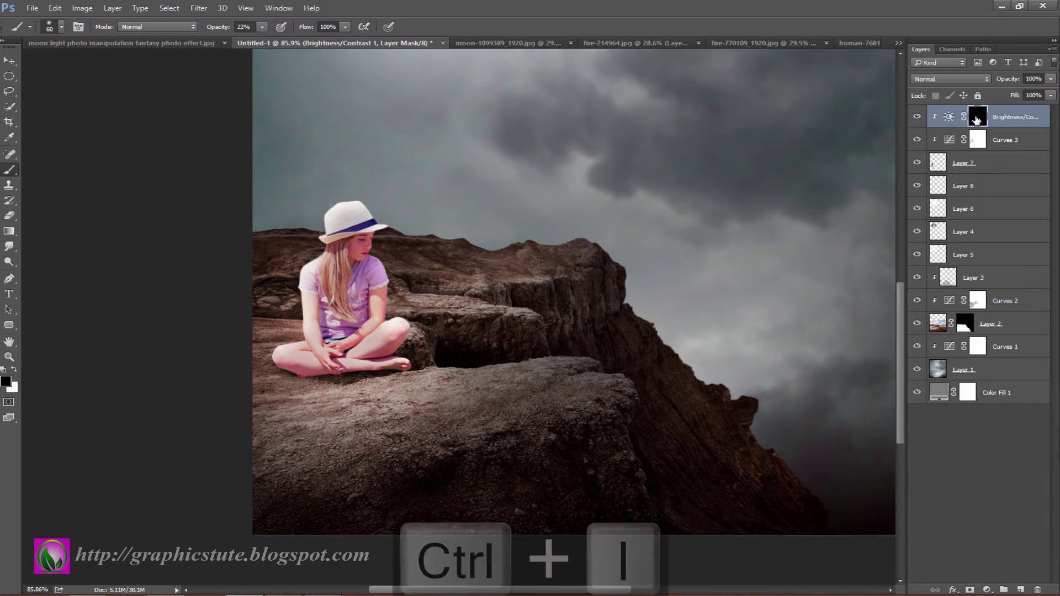
# Paint white over the hat, arm, knee and shoulder, then set layer opacity to 66%
pyautogui.click(14, 369)
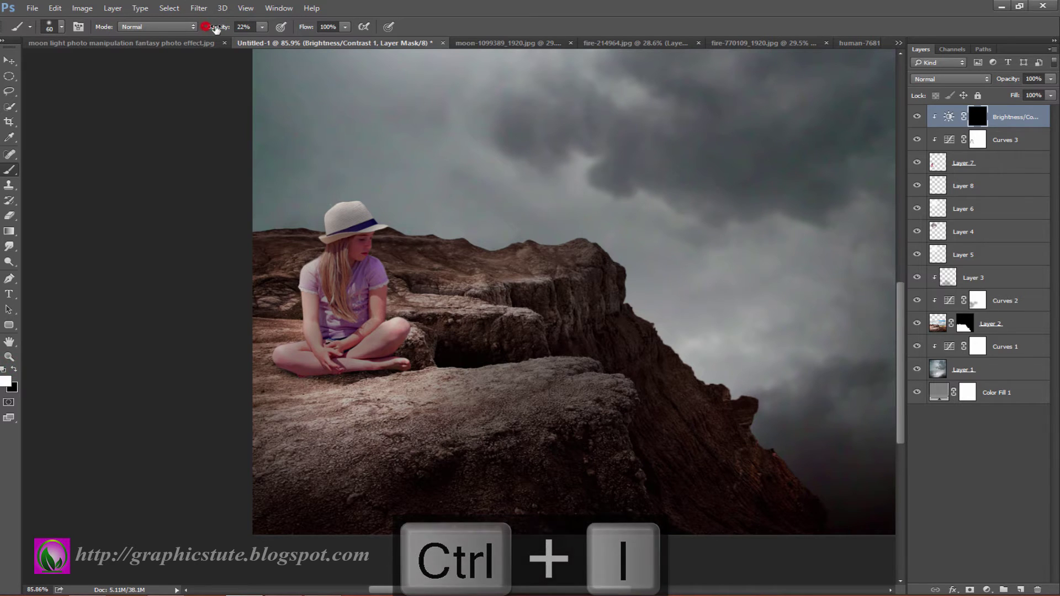
pyautogui.press('0')
pyautogui.moveTo(335, 191)
pyautogui.mouseDown()
pyautogui.moveTo(375, 203)
pyautogui.moveTo(331, 196)
pyautogui.mouseUp()
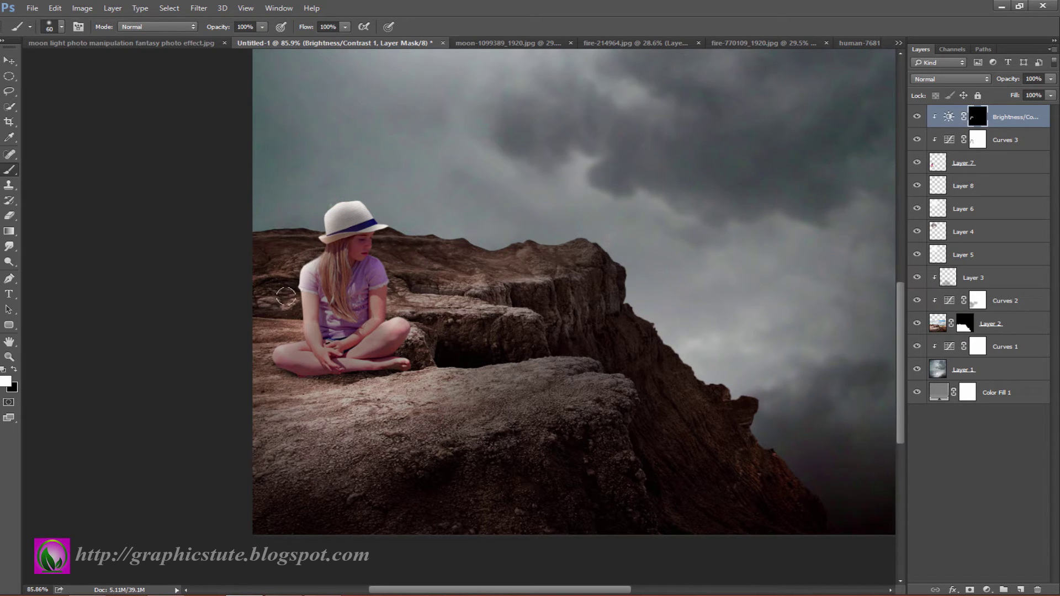
pyautogui.moveTo(296, 297); pyautogui.dragTo(283, 339)
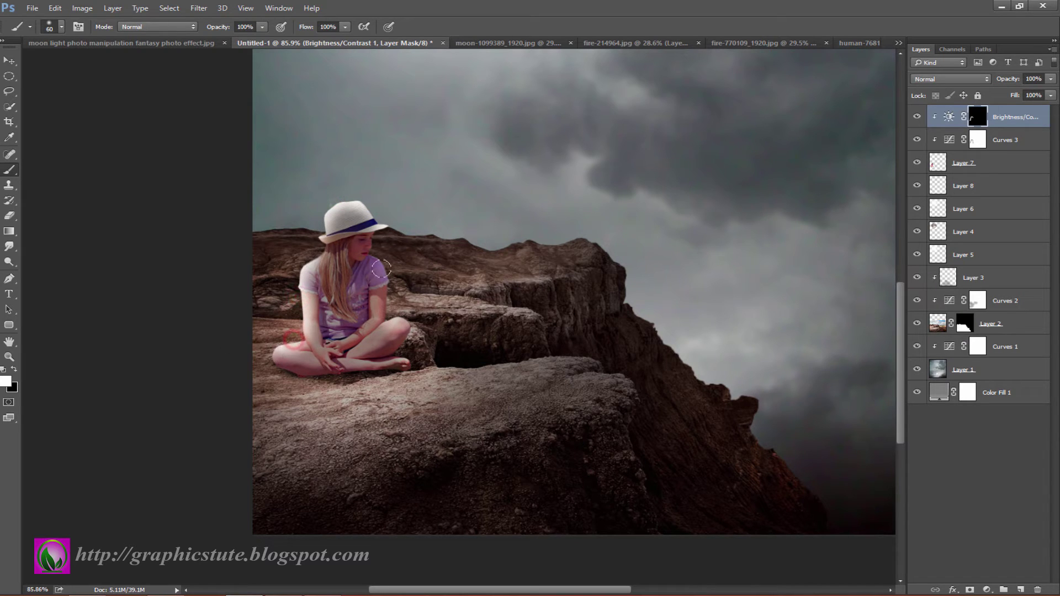
pyautogui.moveTo(378, 229)
pyautogui.mouseDown()
pyautogui.moveTo(381, 263)
pyautogui.moveTo(412, 329)
pyautogui.mouseUp()
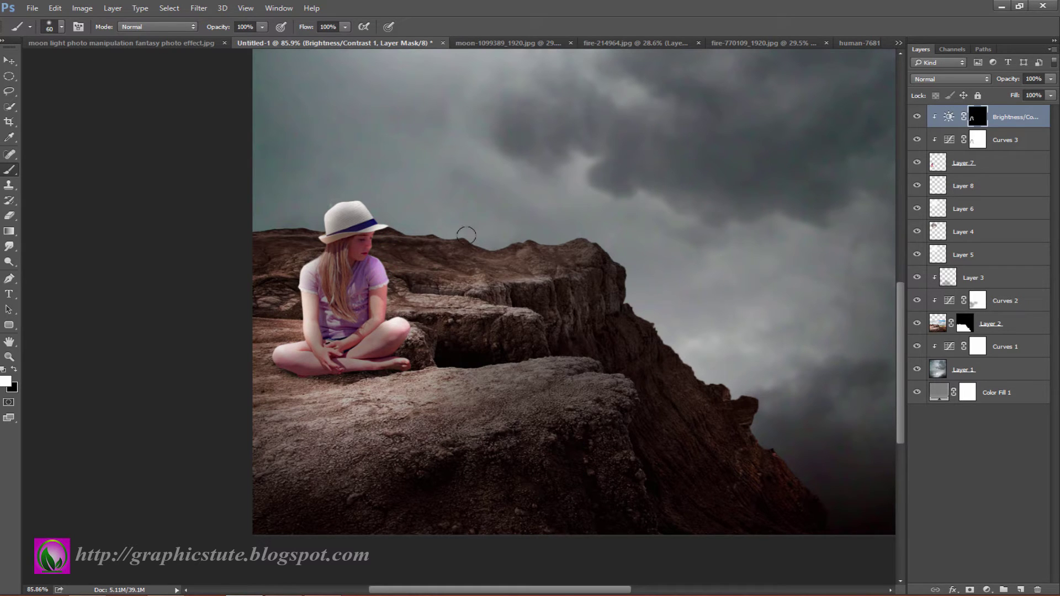
pyautogui.moveTo(1008, 79); pyautogui.dragTo(998, 83)
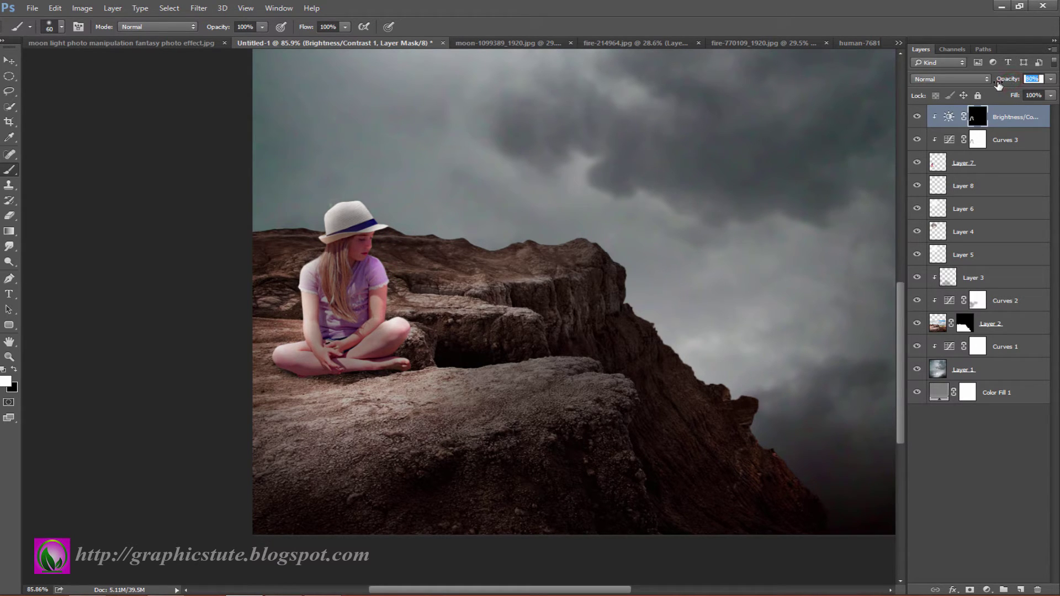
pyautogui.press('Return')
# Gently brighten the hat crown with a 28% brush and compare the result
pyautogui.moveTo(225, 30); pyautogui.dragTo(159, 31)
pyautogui.write('28')
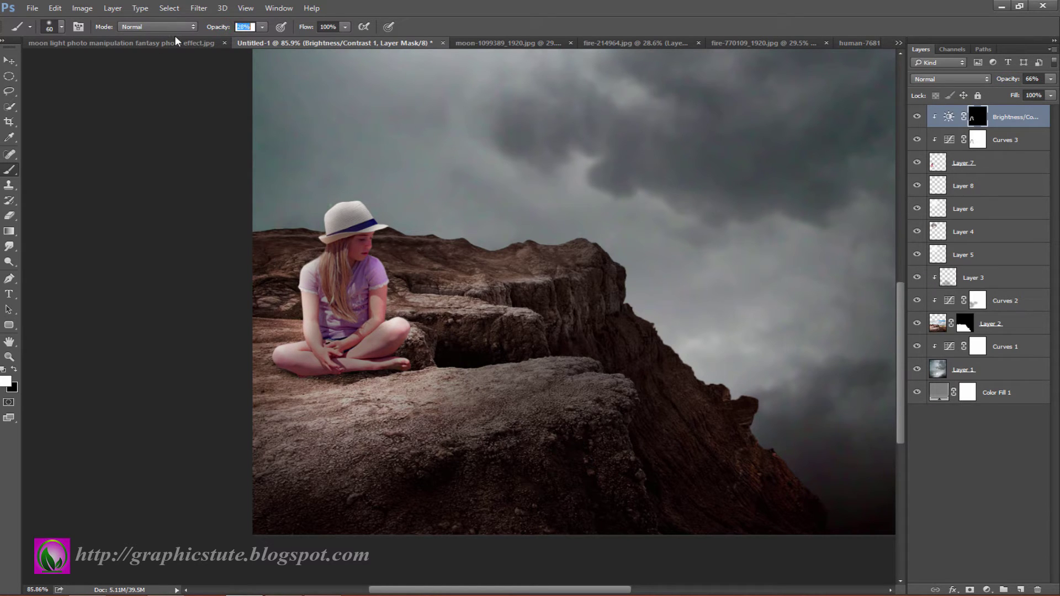
pyautogui.press('Return')
pyautogui.moveTo(333, 269); pyautogui.dragTo(356, 216)
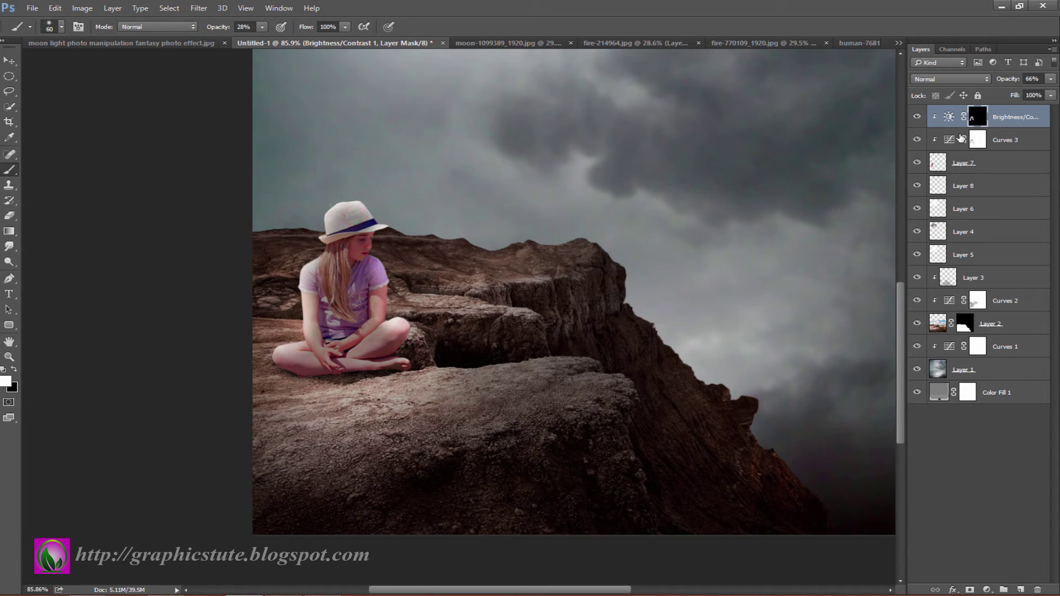
pyautogui.click(916, 117)
pyautogui.click(916, 117)
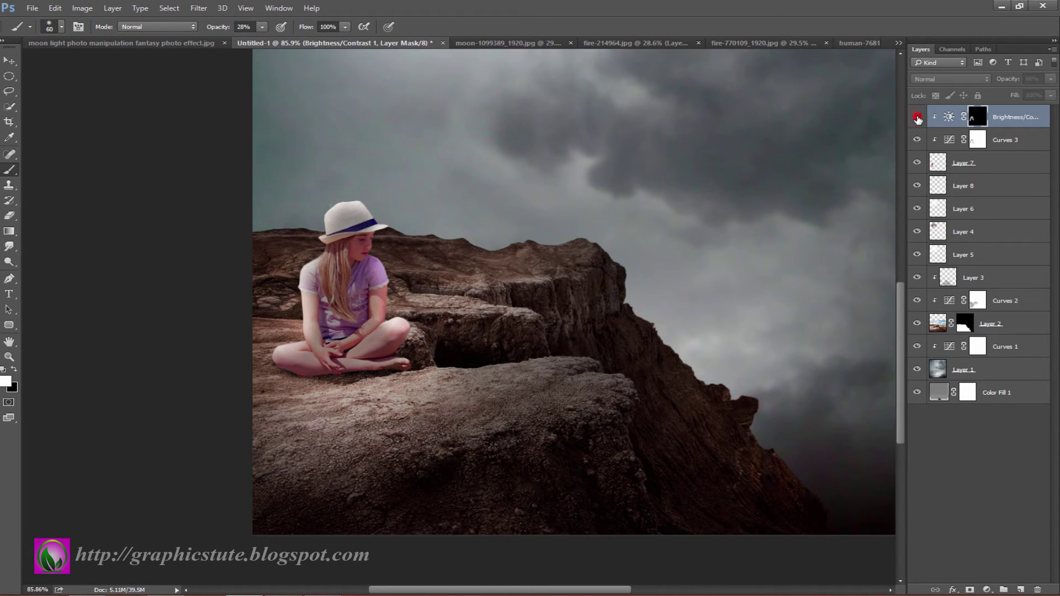
pyautogui.click(916, 117)
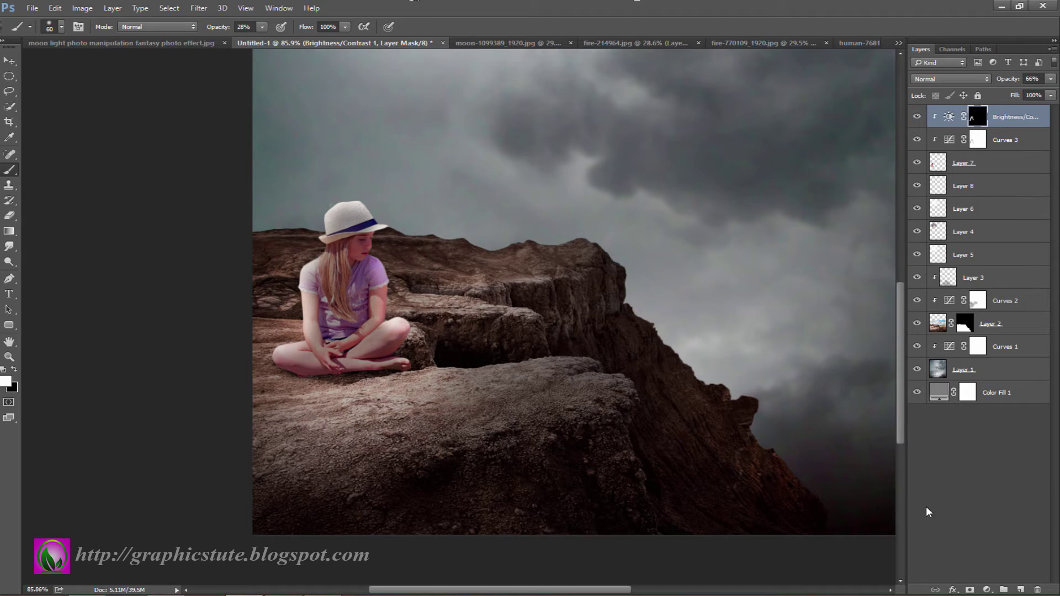
pyautogui.click(1020, 589)
# Clip the new layer, paint soft black over the shirt and hair, and set 40% opacity
pyautogui.rightClick(985, 121)
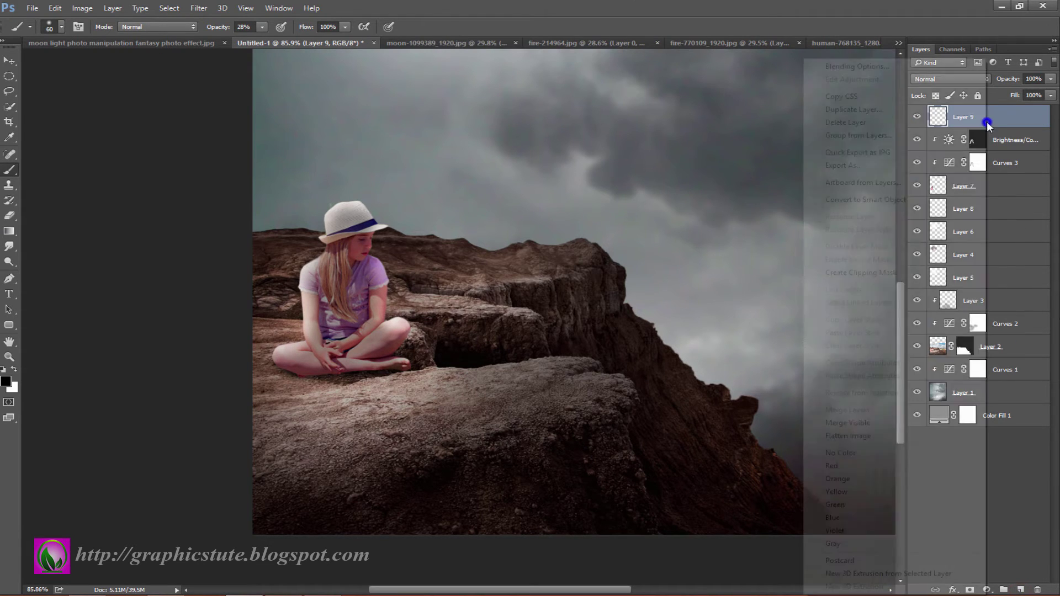
pyautogui.click(872, 273)
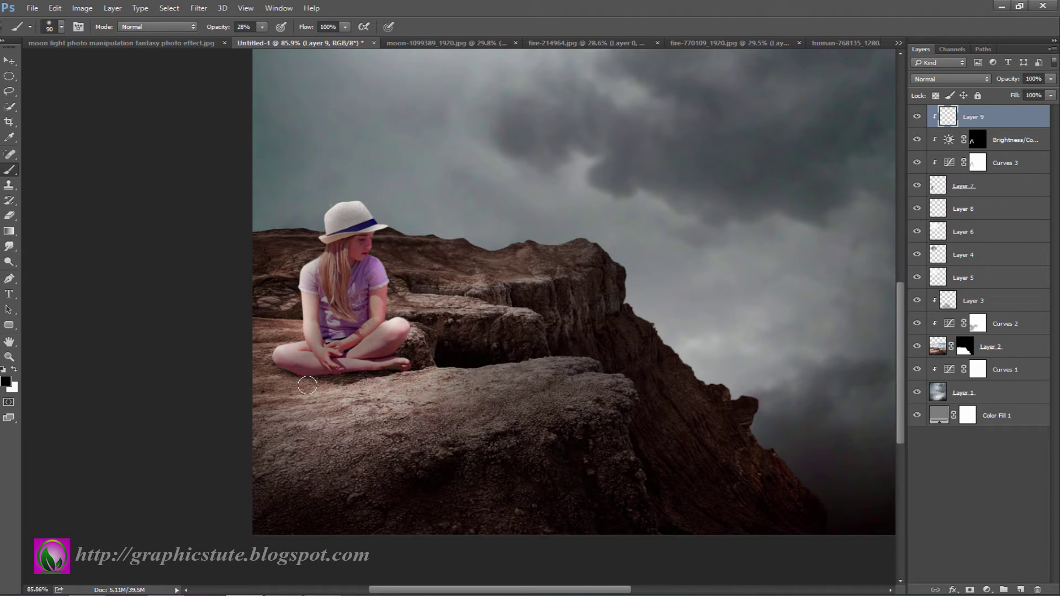
pyautogui.moveTo(313, 331)
pyautogui.mouseDown()
pyautogui.moveTo(323, 310)
pyautogui.moveTo(333, 313)
pyautogui.mouseUp()
pyautogui.moveTo(340, 266)
pyautogui.mouseDown()
pyautogui.moveTo(325, 287)
pyautogui.moveTo(392, 359)
pyautogui.mouseUp()
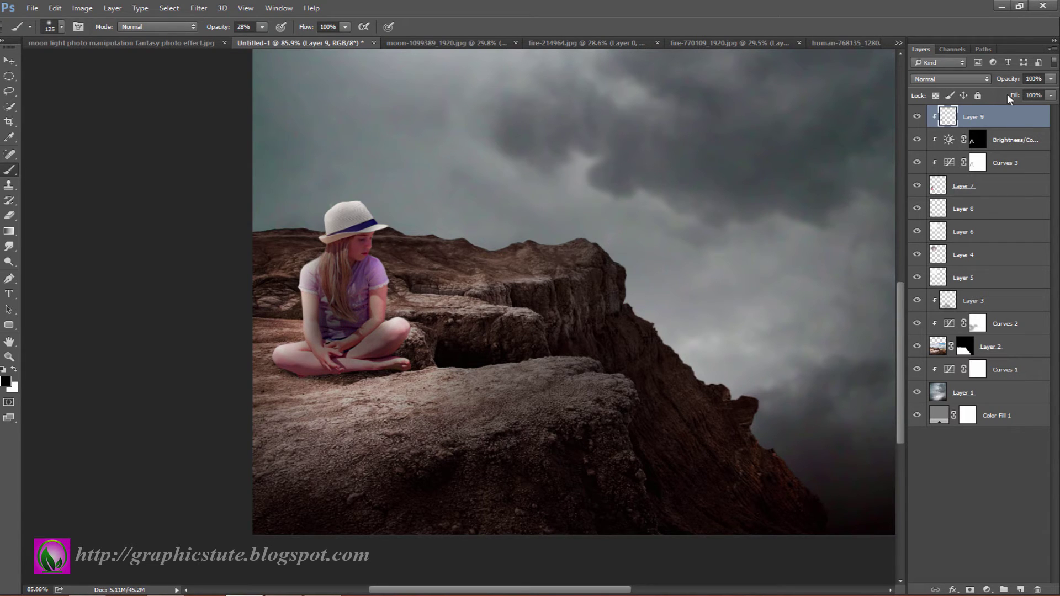
pyautogui.moveTo(1014, 80); pyautogui.dragTo(994, 81)
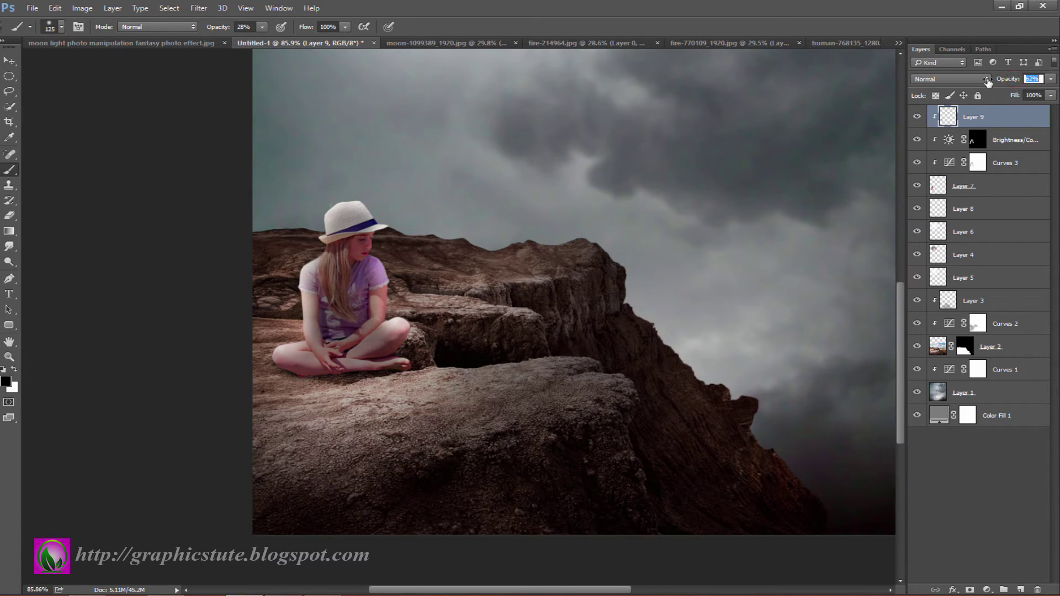
pyautogui.click(917, 116)
pyautogui.click(917, 116)
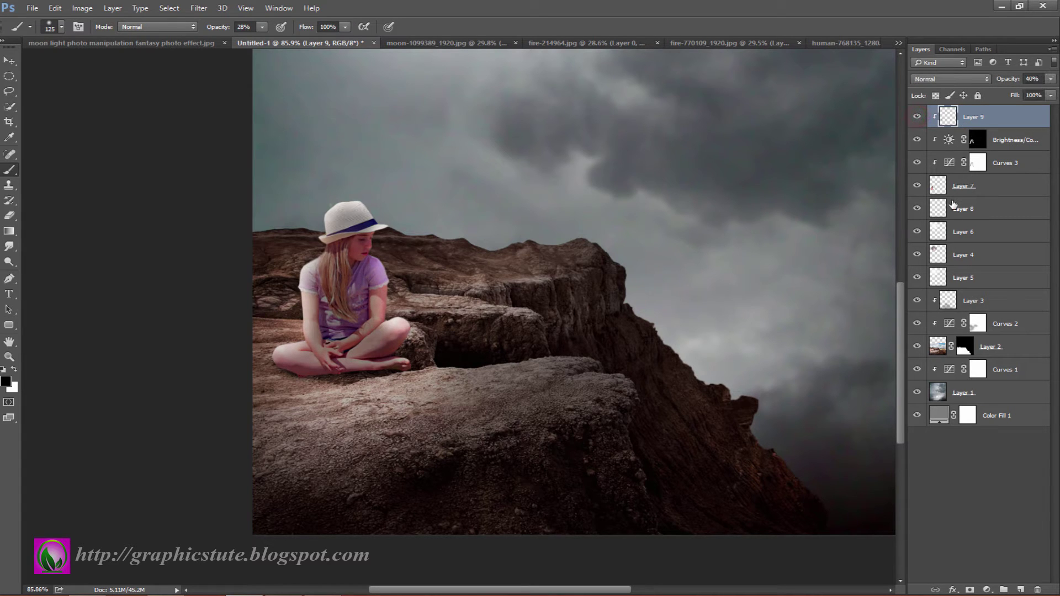
pyautogui.click(962, 187)
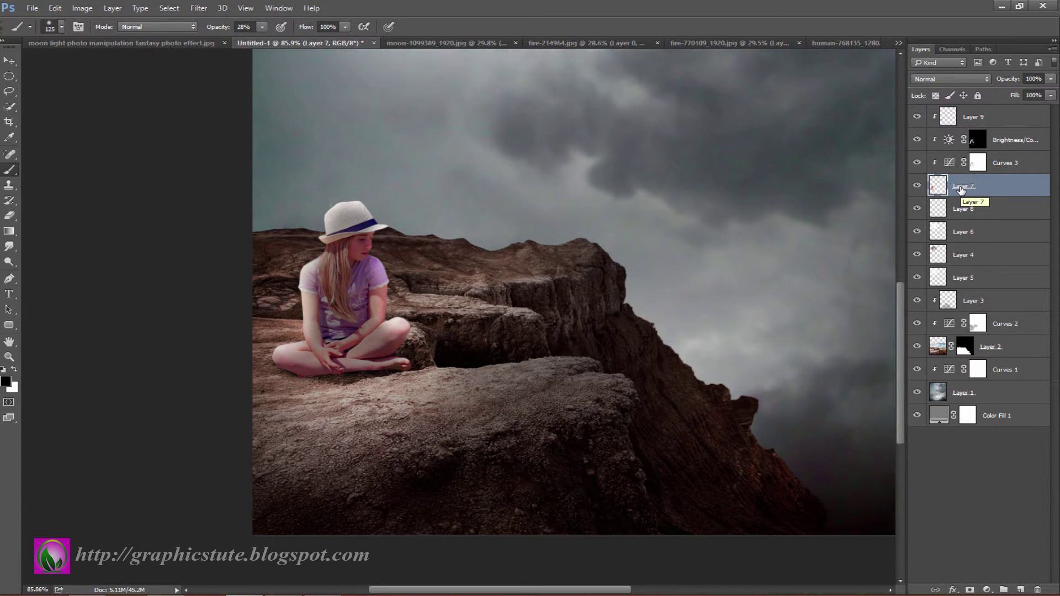
# Duplicate Layer 7 and fill the girl's silhouette on it with solid black
pyautogui.hotkey('ctrl', 'j')
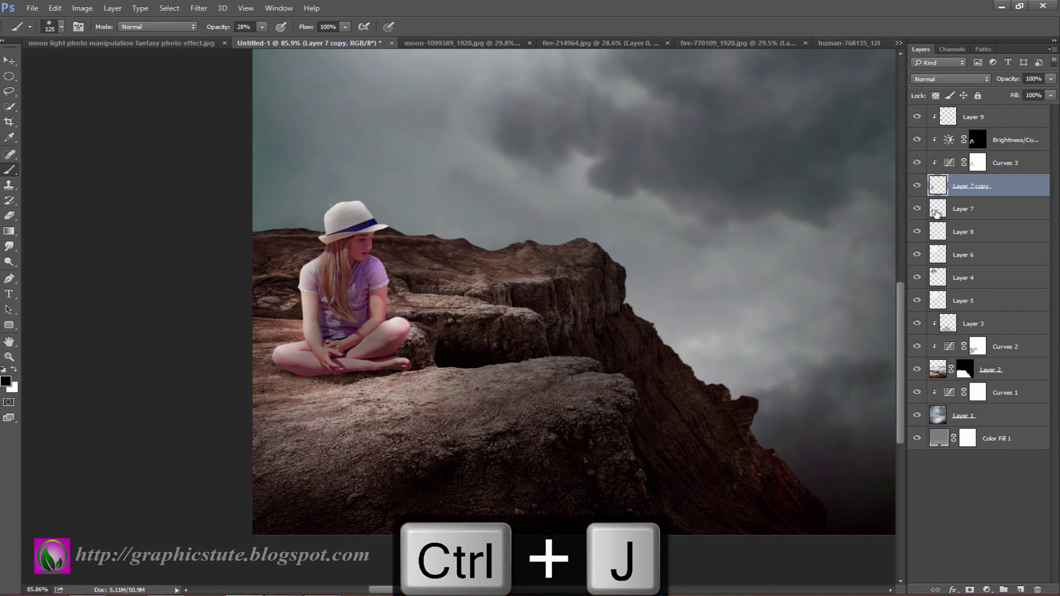
pyautogui.click(936, 213)
pyautogui.keyDown('ctrl'); pyautogui.click(937, 214); pyautogui.keyUp('ctrl')
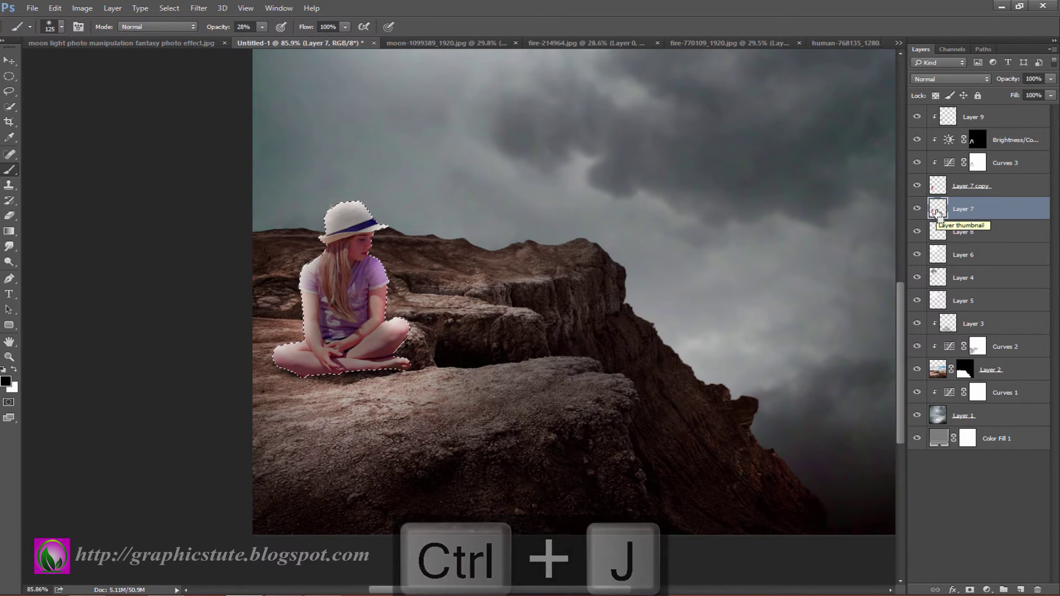
pyautogui.hotkey('alt', 'BackSpace')
pyautogui.hotkey('ctrl', 'd')
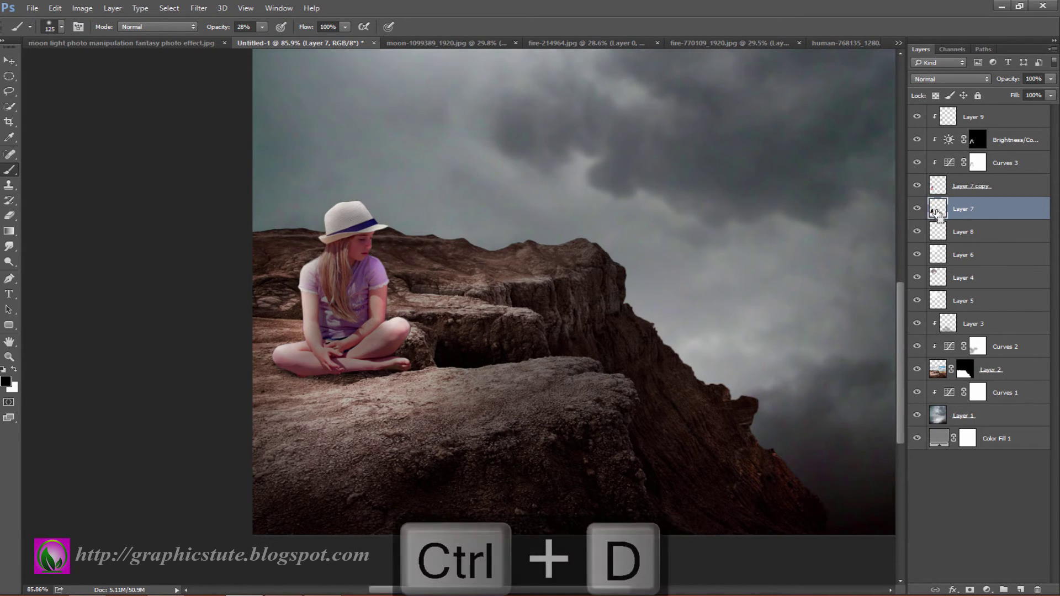
# Flip and skew the black silhouette into a slanted shadow across the rock below the girl
pyautogui.press('v')
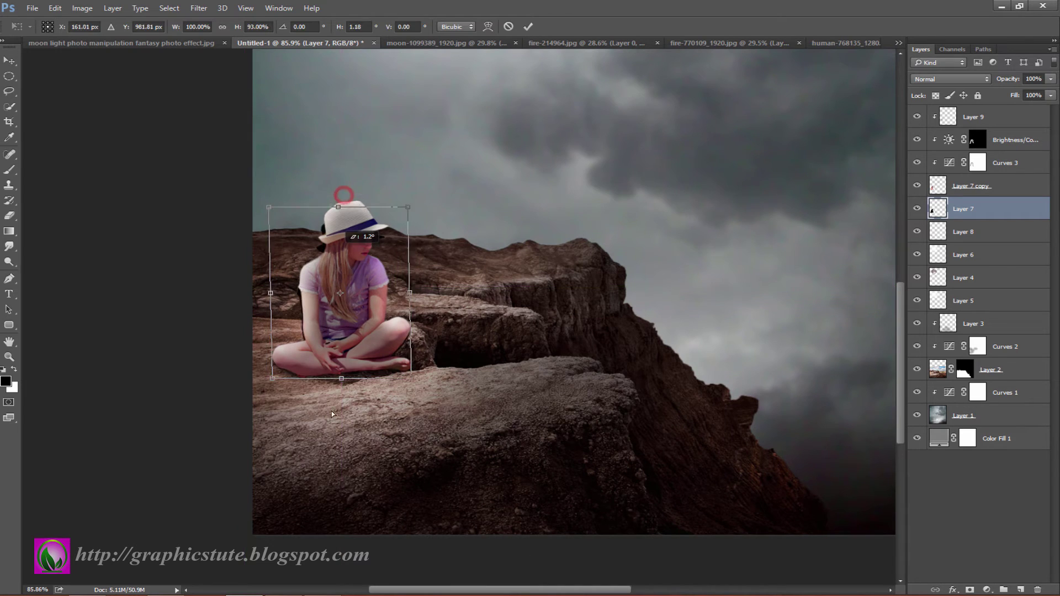
pyautogui.moveTo(343, 195)
pyautogui.mouseDown()
pyautogui.moveTo(356, 511)
pyautogui.moveTo(367, 523)
pyautogui.moveTo(465, 476)
pyautogui.mouseUp()
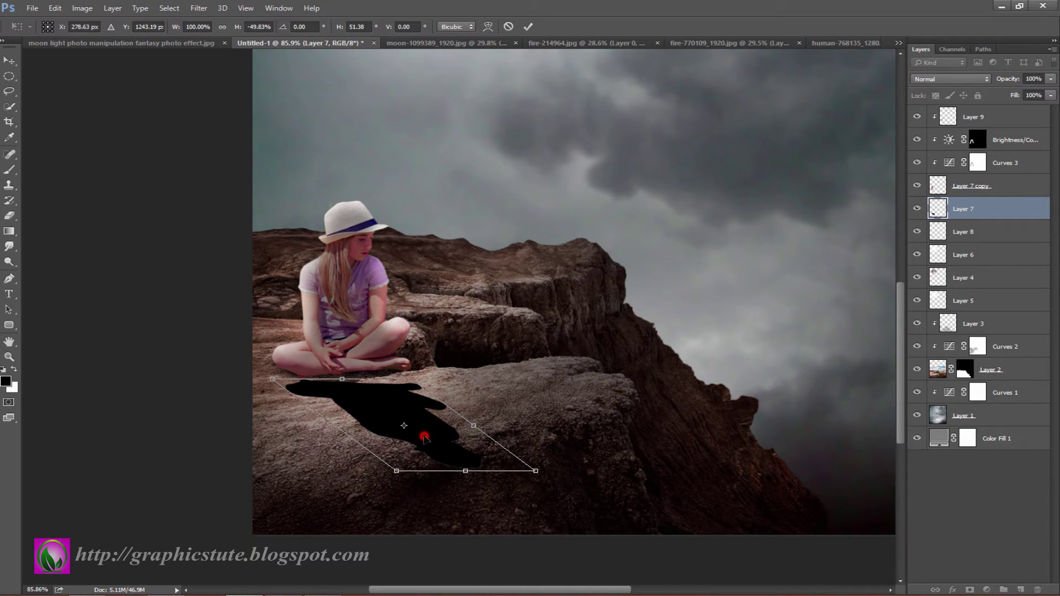
pyautogui.moveTo(424, 437); pyautogui.dragTo(427, 425)
pyautogui.click(528, 27)
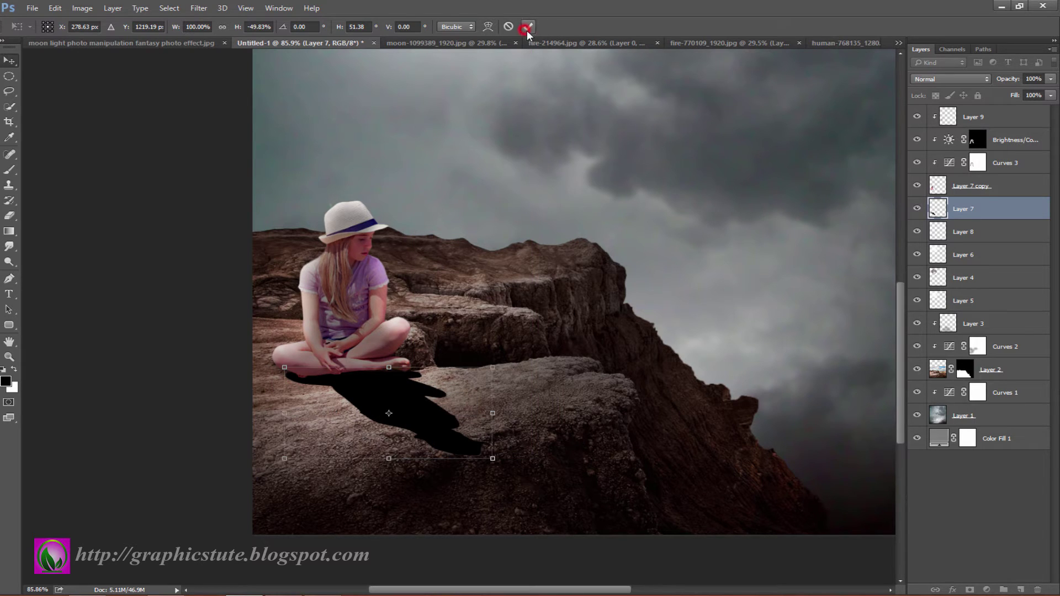
# Lower the shadow to 39% opacity, toggle it to compare, and select Layer 9
pyautogui.moveTo(1008, 81); pyautogui.dragTo(976, 94)
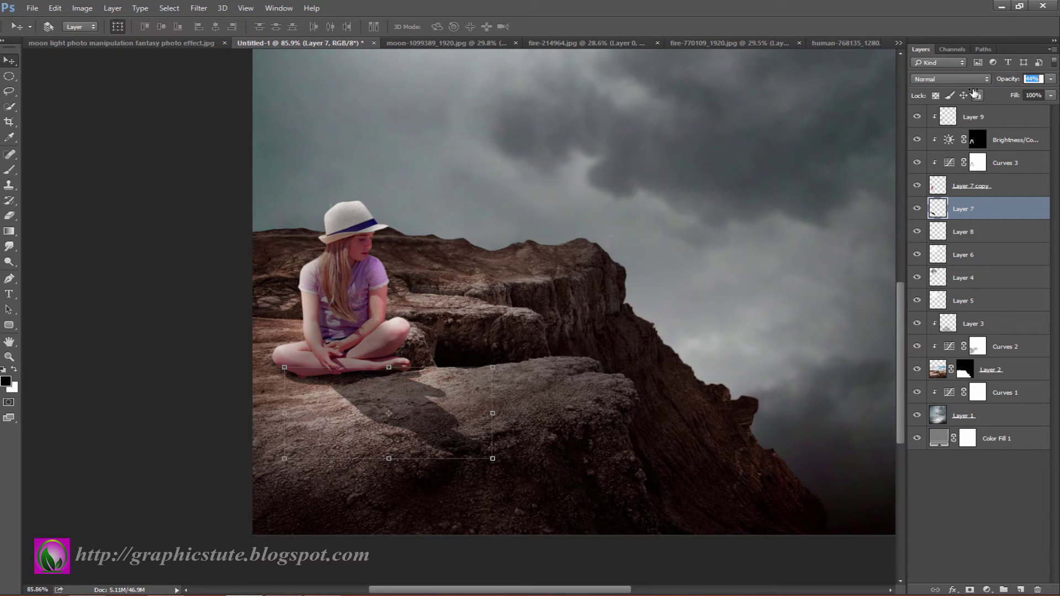
pyautogui.press('Return')
pyautogui.click(918, 209)
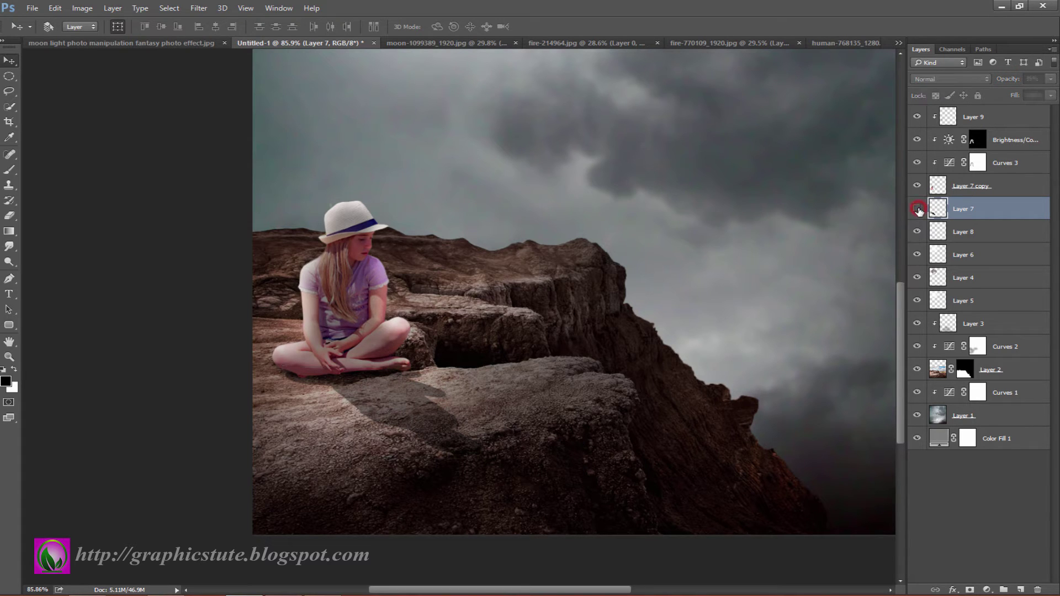
pyautogui.click(917, 209)
pyautogui.click(917, 209)
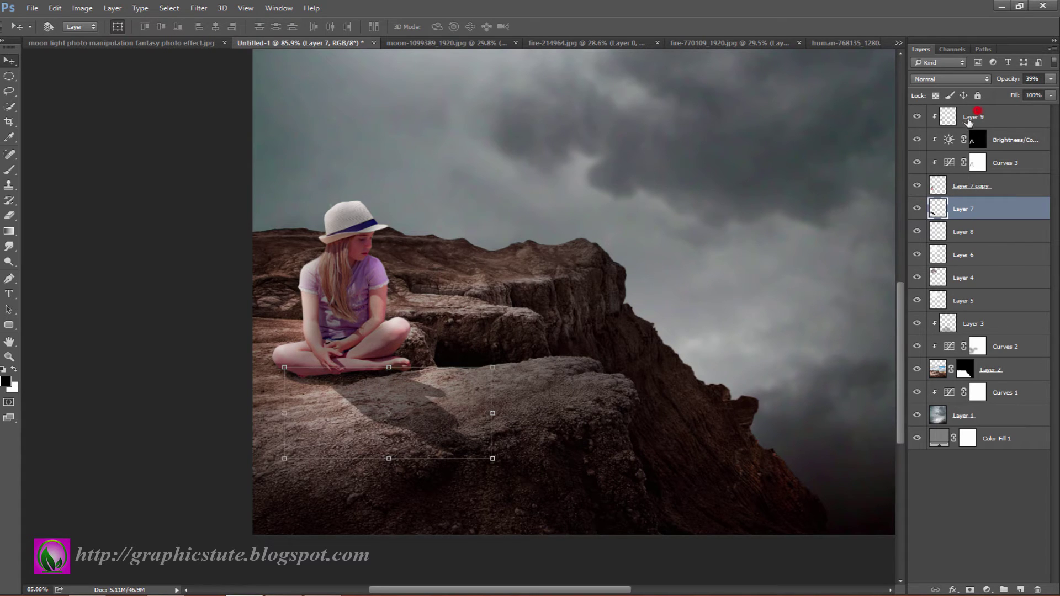
pyautogui.click(967, 119)
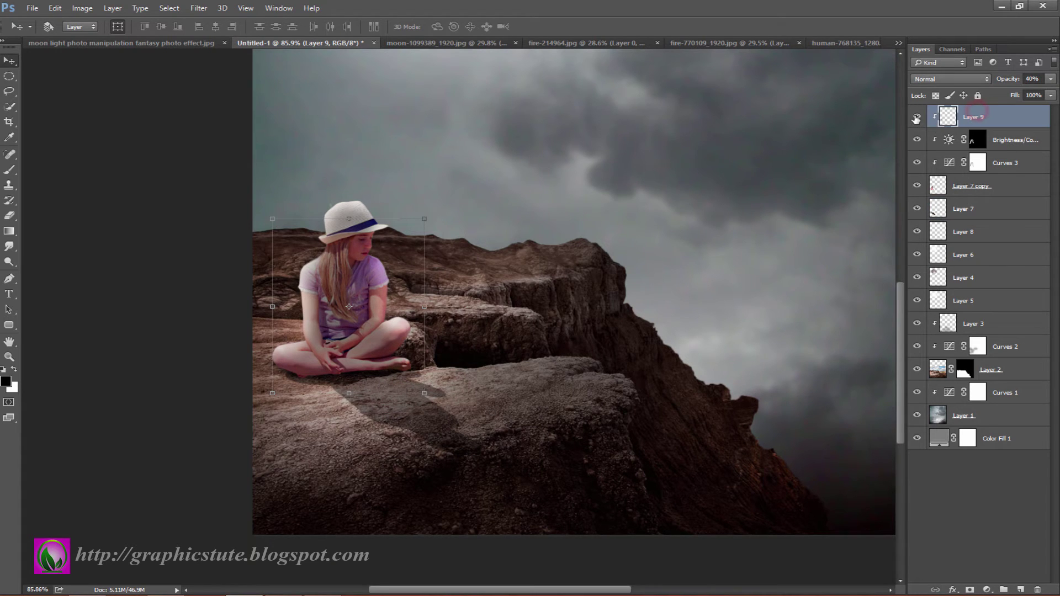
# Bring the burning coals image into the cliff composite
pyautogui.click(547, 43)
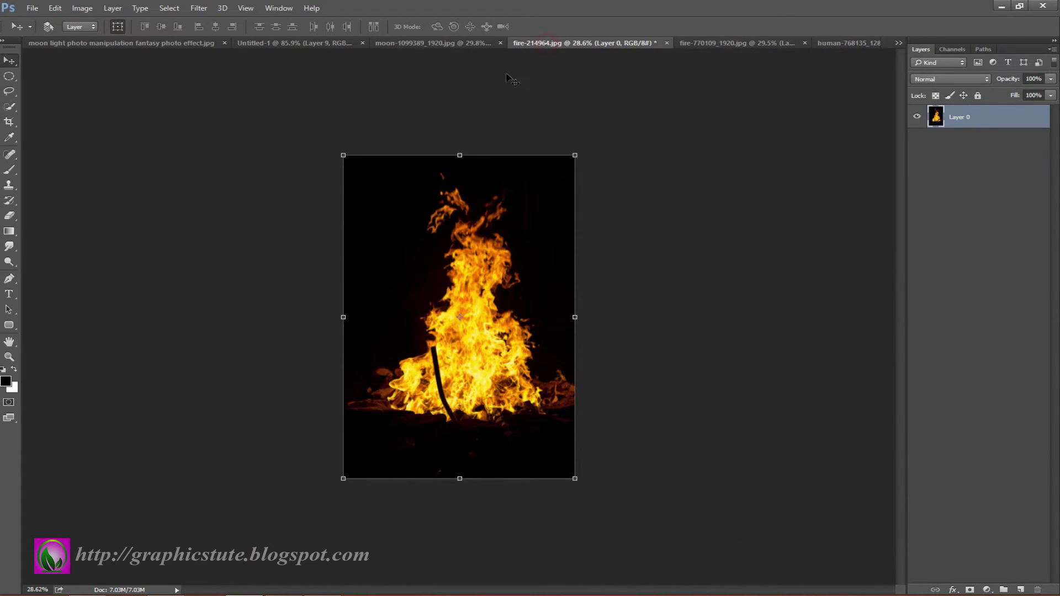
pyautogui.click(731, 44)
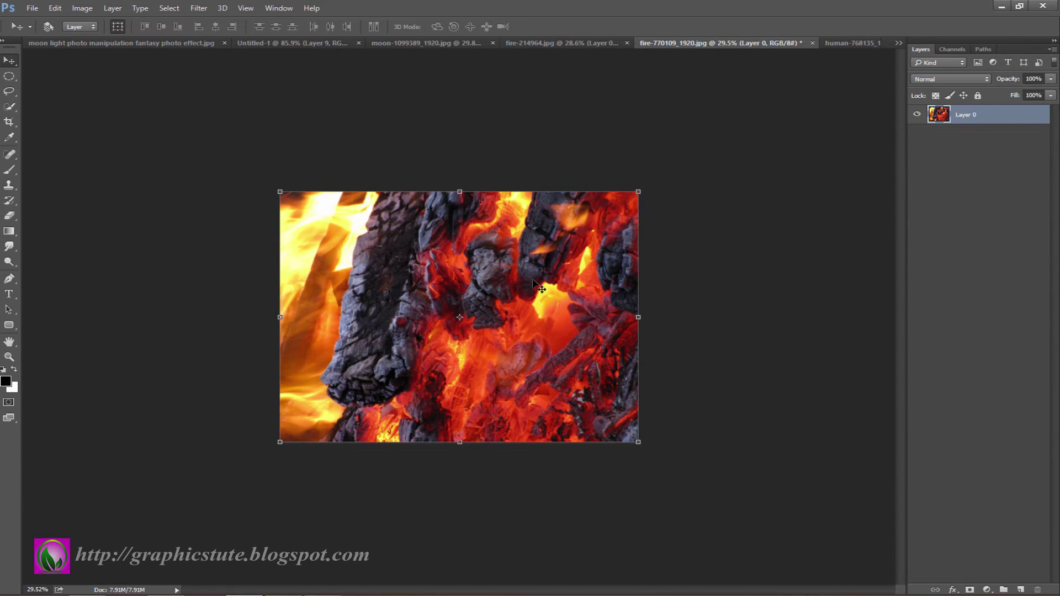
pyautogui.moveTo(533, 281); pyautogui.dragTo(293, 70)
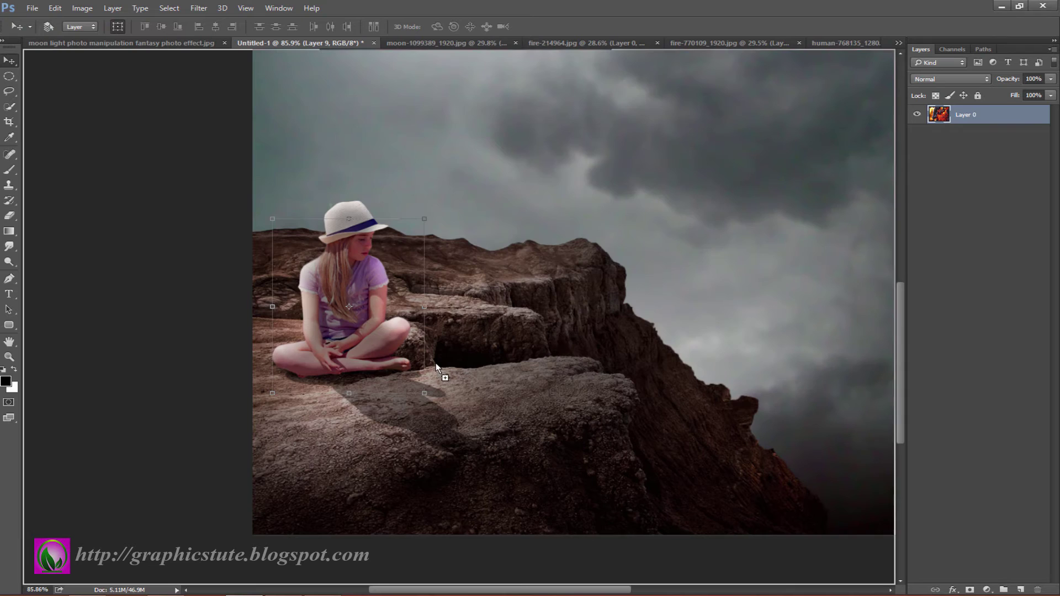
pyautogui.moveTo(294, 72); pyautogui.dragTo(472, 383)
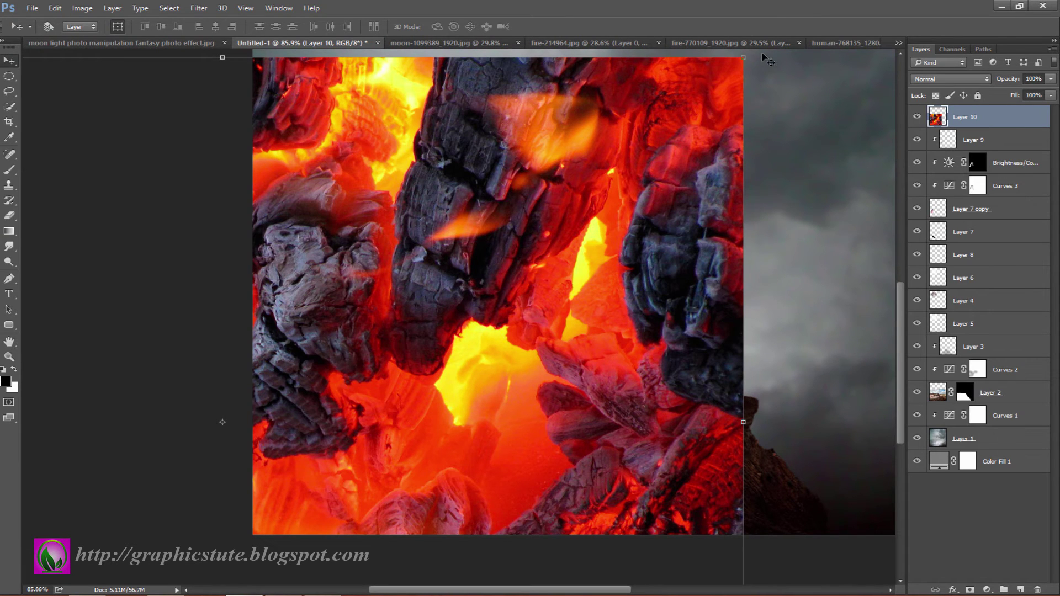
# Shrink the coals and slant them onto the rock ledge beside the girl
pyautogui.moveTo(747, 59); pyautogui.dragTo(307, 363)
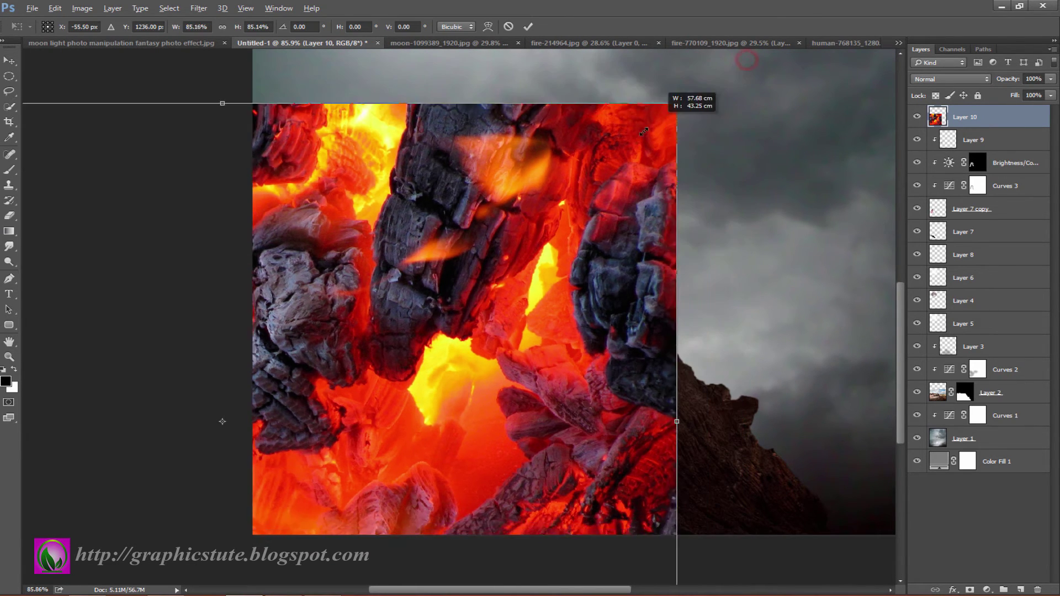
pyautogui.moveTo(277, 397)
pyautogui.mouseDown()
pyautogui.moveTo(582, 353)
pyautogui.moveTo(577, 336)
pyautogui.mouseUp()
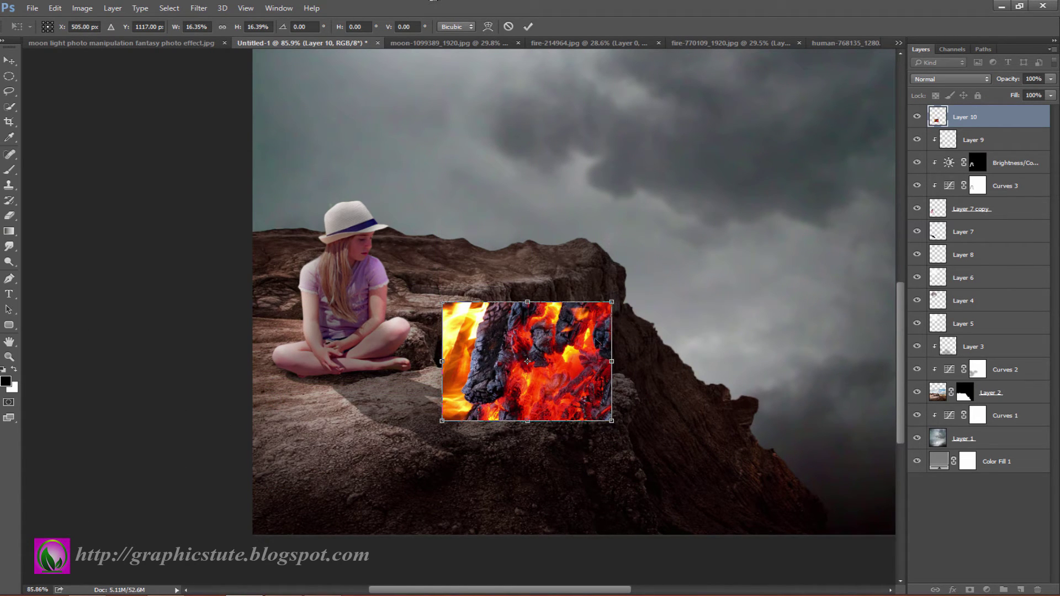
pyautogui.moveTo(611, 303)
pyautogui.mouseDown()
pyautogui.moveTo(443, 313)
pyautogui.moveTo(430, 349)
pyautogui.mouseUp()
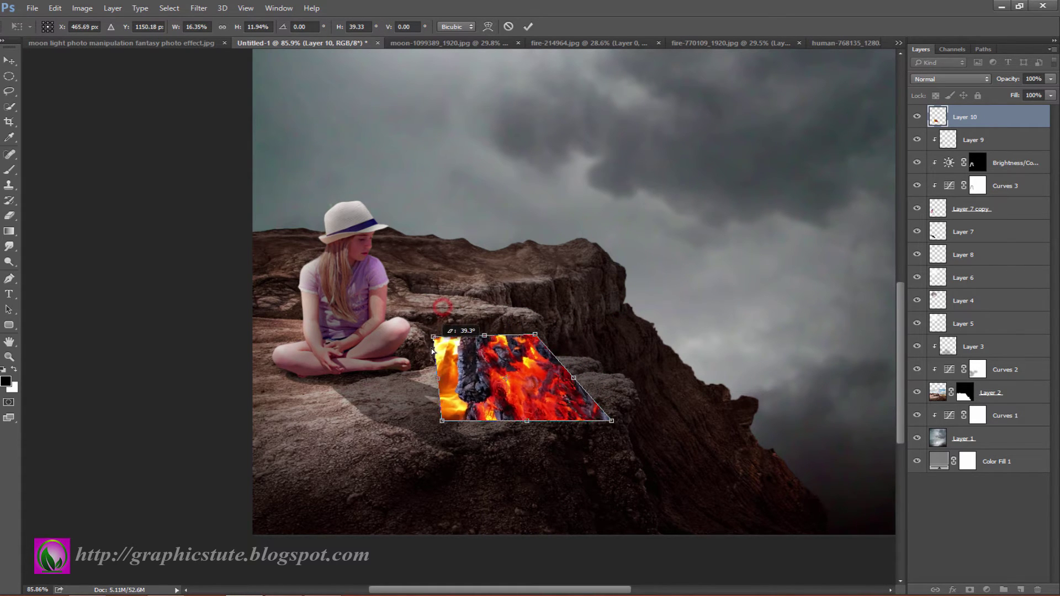
pyautogui.moveTo(537, 336); pyautogui.dragTo(557, 361)
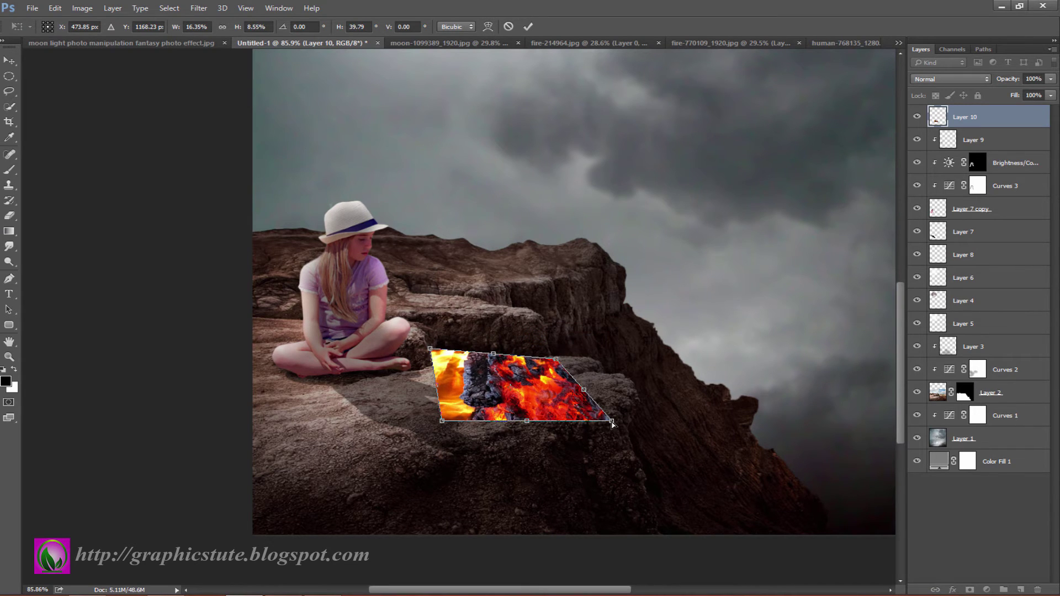
pyautogui.moveTo(611, 422); pyautogui.dragTo(613, 396)
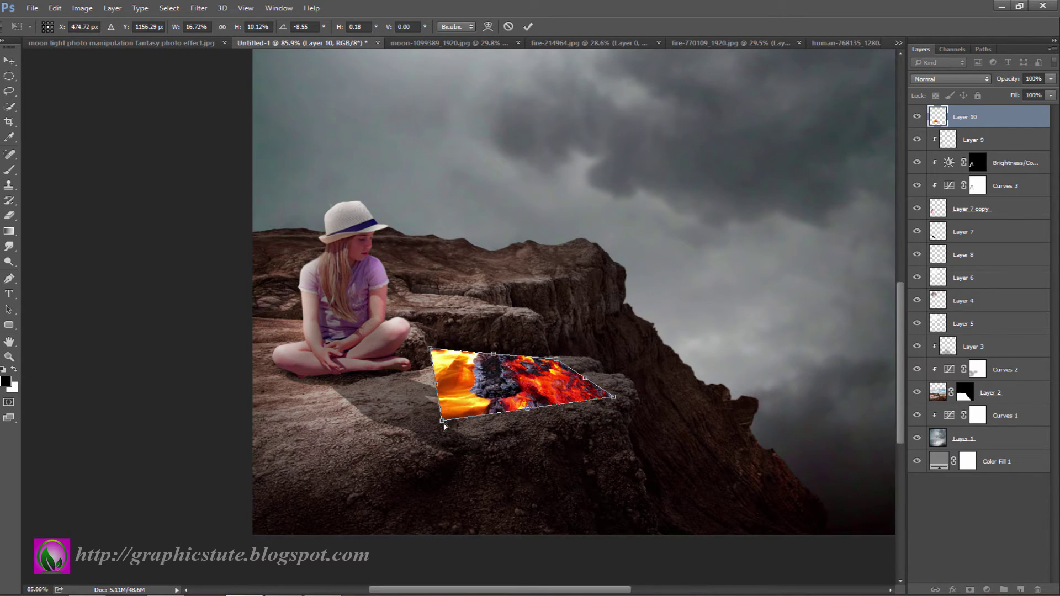
pyautogui.moveTo(445, 426); pyautogui.dragTo(464, 420)
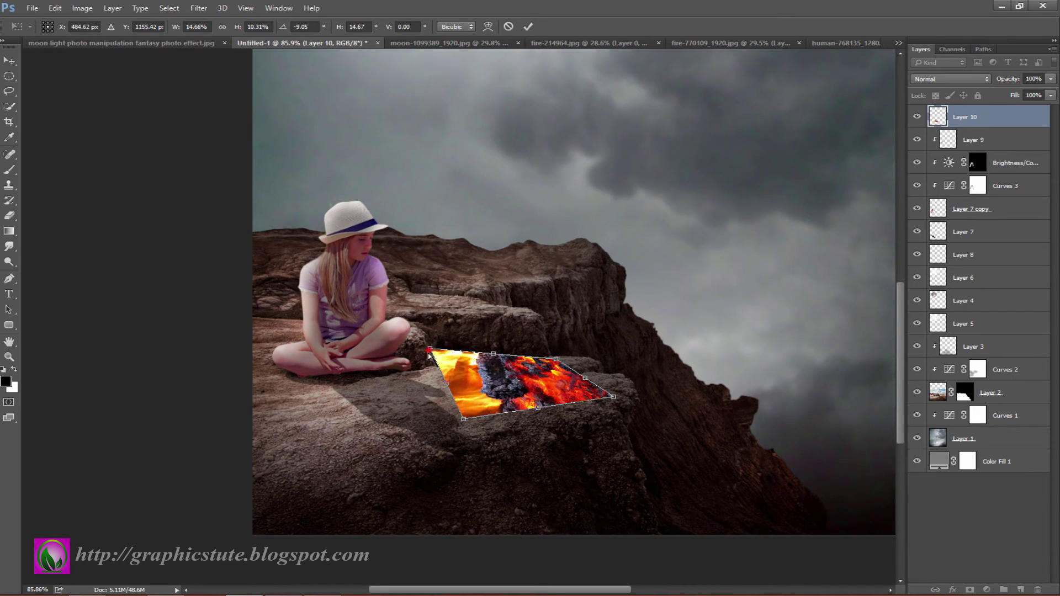
# Adjust the coals' corners so they lie flat on the ledge, and commit the transform
pyautogui.moveTo(430, 350); pyautogui.dragTo(423, 370)
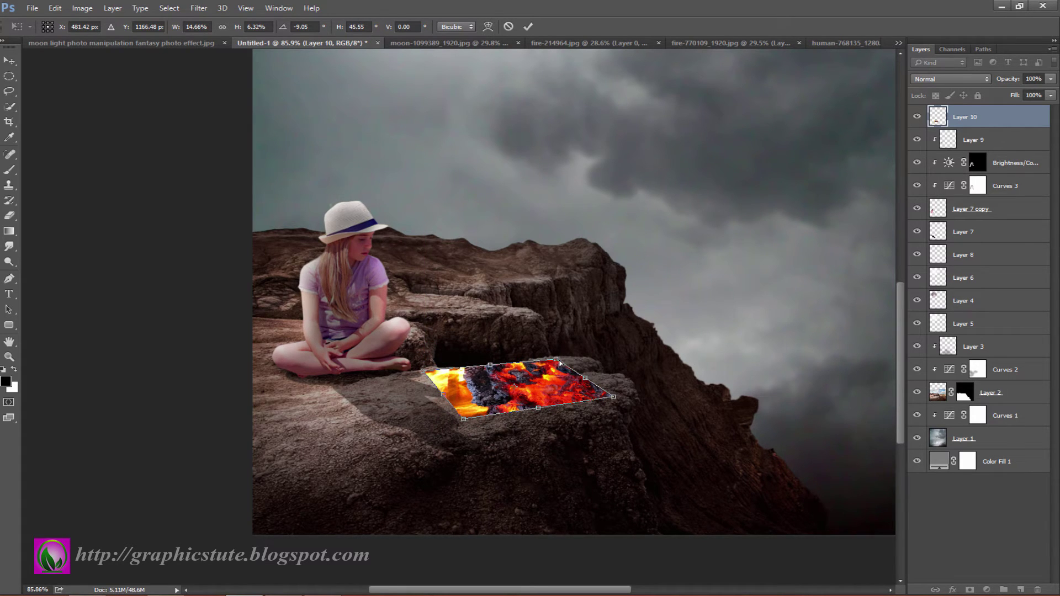
pyautogui.moveTo(558, 362); pyautogui.dragTo(553, 350)
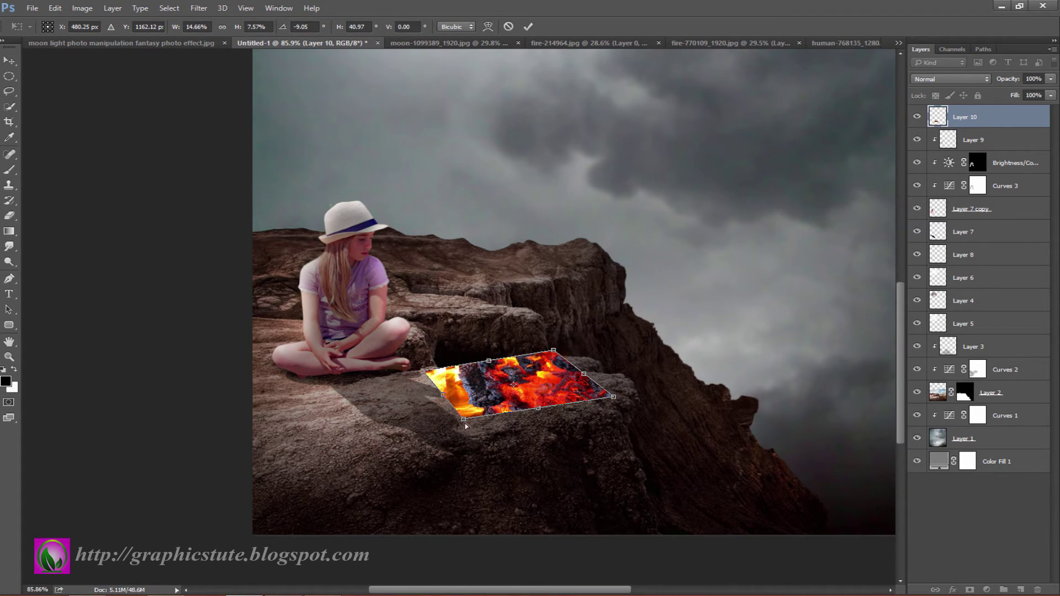
pyautogui.moveTo(458, 427); pyautogui.dragTo(444, 434)
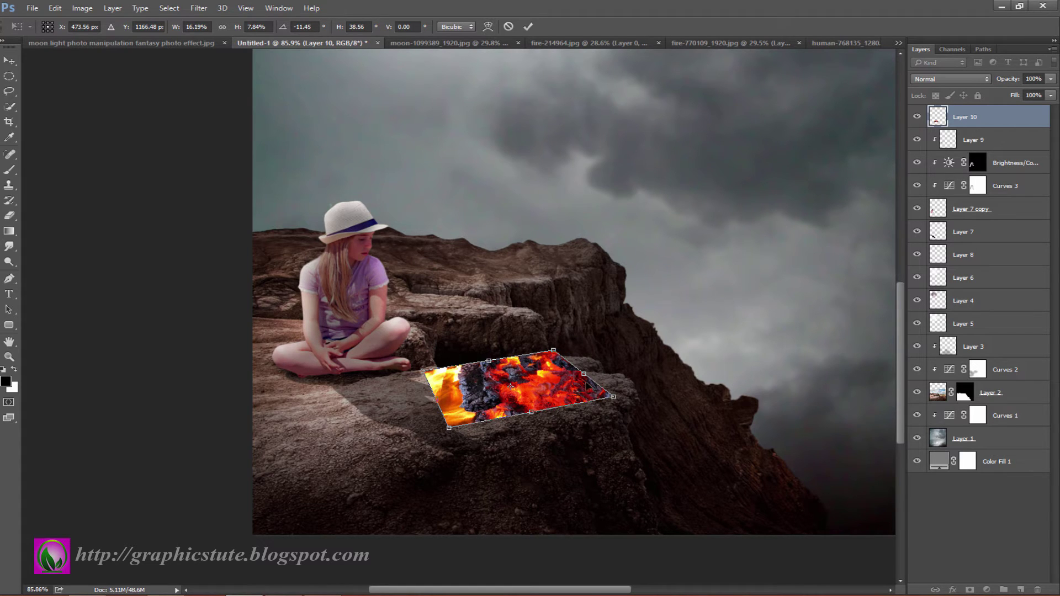
pyautogui.moveTo(600, 376); pyautogui.dragTo(628, 358)
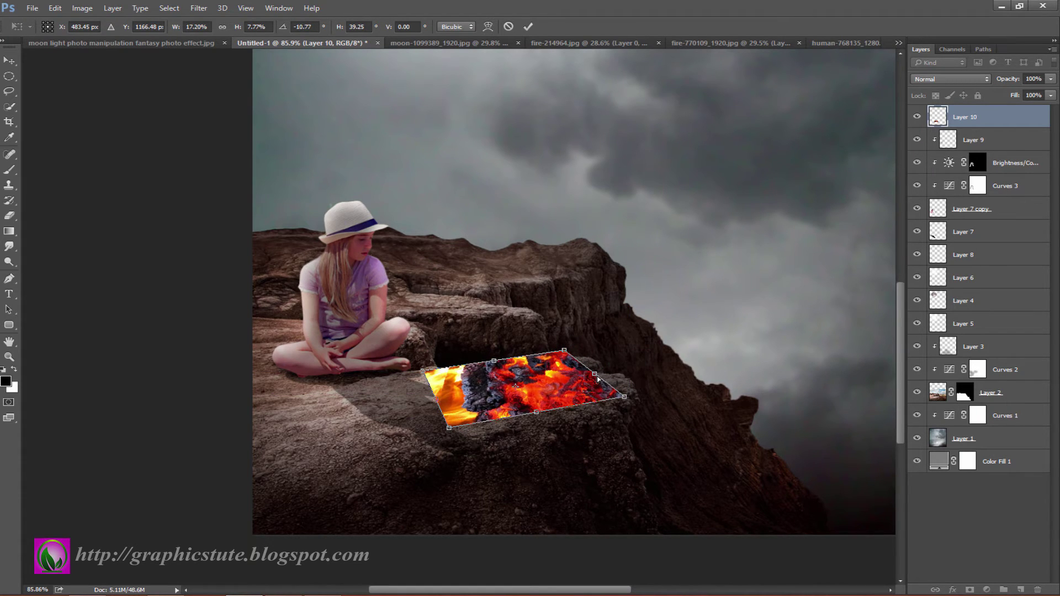
pyautogui.click(527, 26)
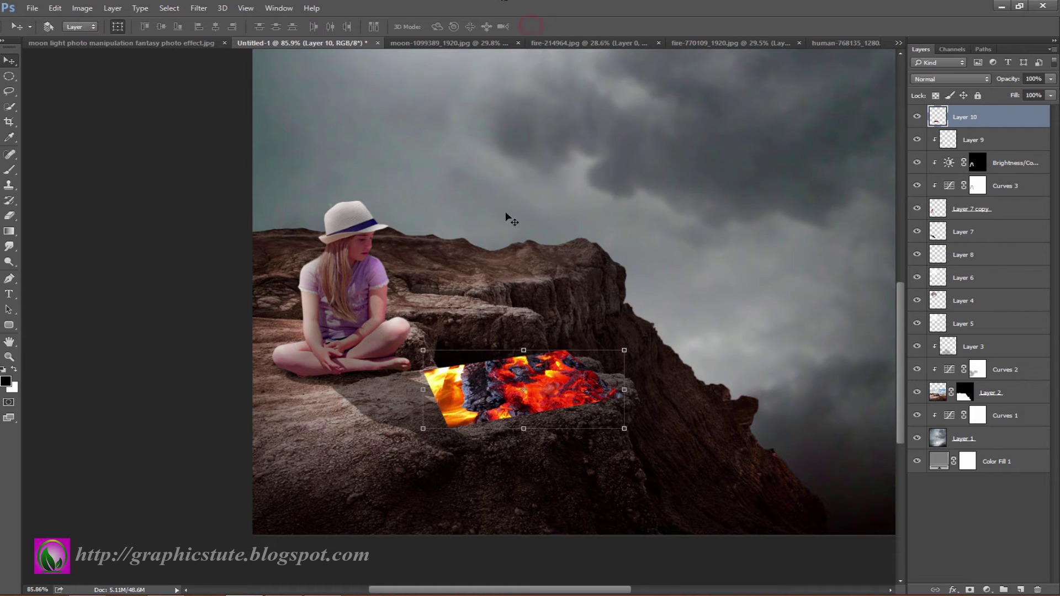
# Soften the coals with a Gaussian Blur of radius 2.4
pyautogui.click(200, 8)
pyautogui.moveTo(205, 138)
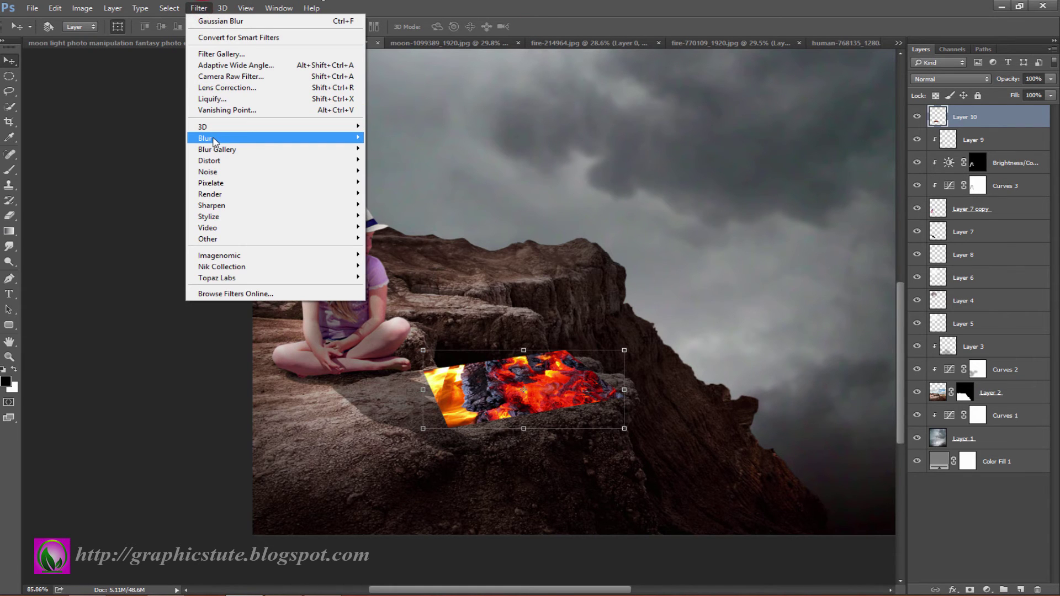
pyautogui.click(399, 182)
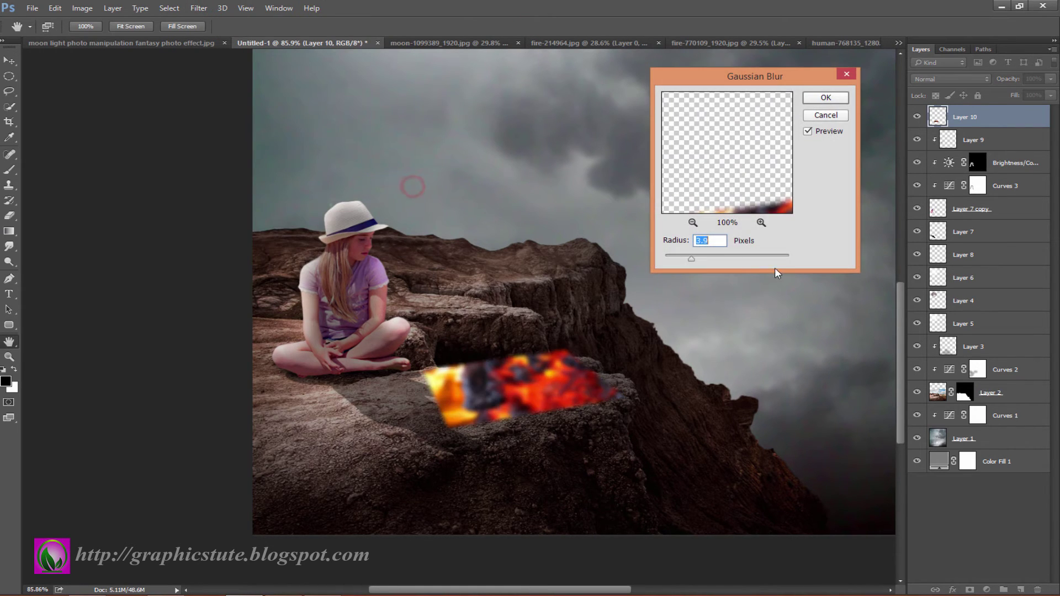
pyautogui.moveTo(690, 259); pyautogui.dragTo(664, 260)
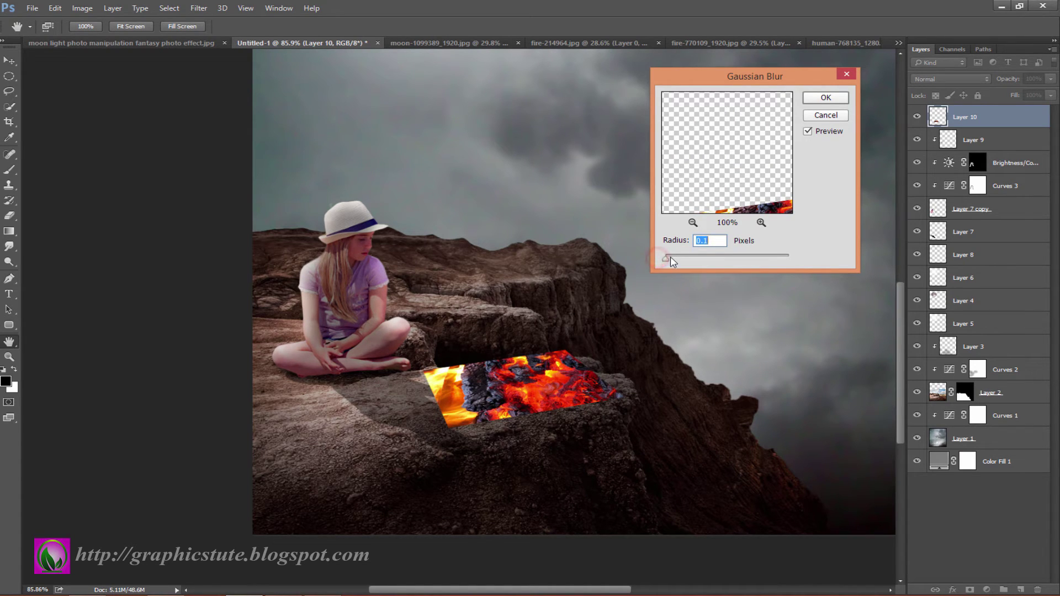
pyautogui.click(813, 99)
# Mask the coals' hard edges with a black soft brush so they blend into the rock
pyautogui.press('v')
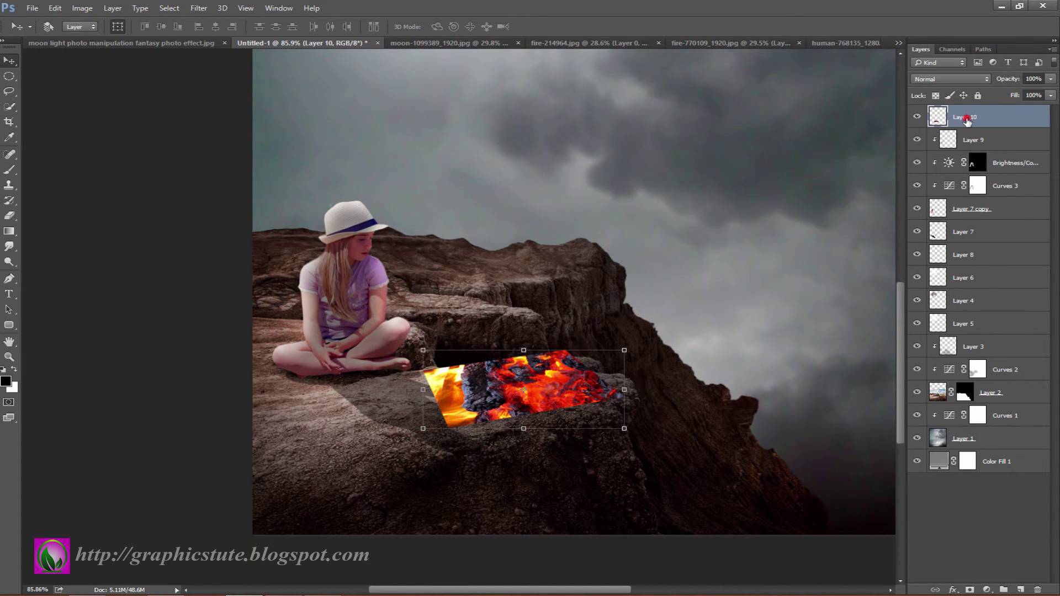
pyautogui.click(970, 589)
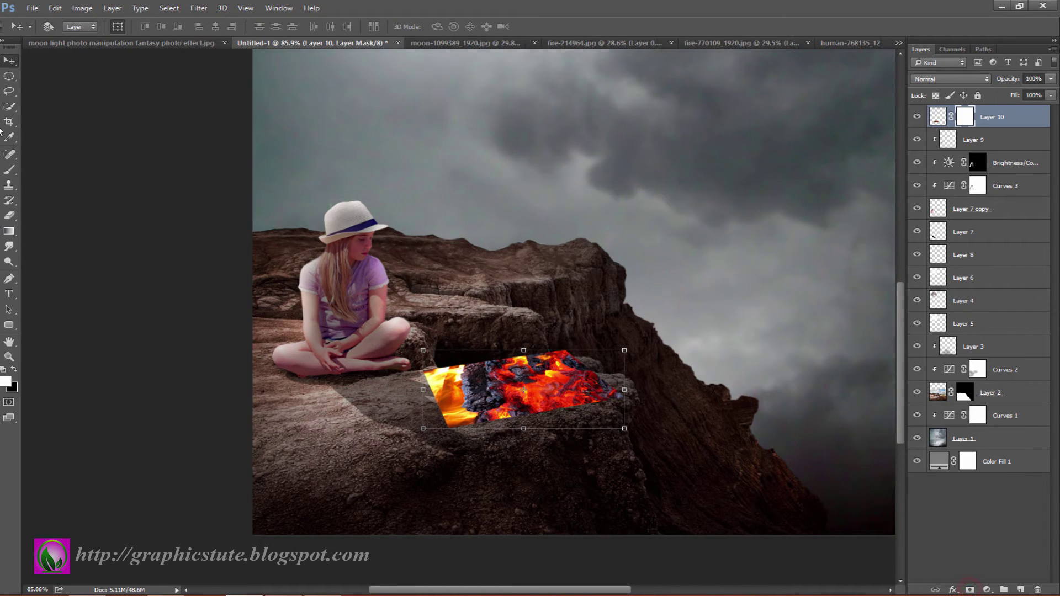
pyautogui.click(9, 170)
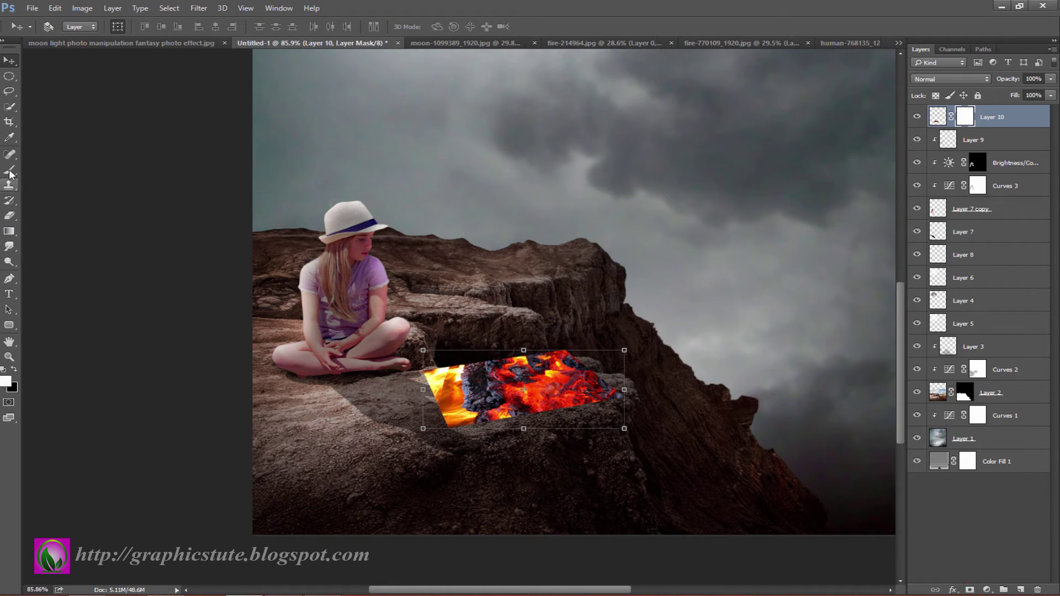
pyautogui.click(15, 369)
pyautogui.moveTo(418, 381)
pyautogui.mouseDown()
pyautogui.moveTo(428, 386)
pyautogui.moveTo(421, 415)
pyautogui.mouseUp()
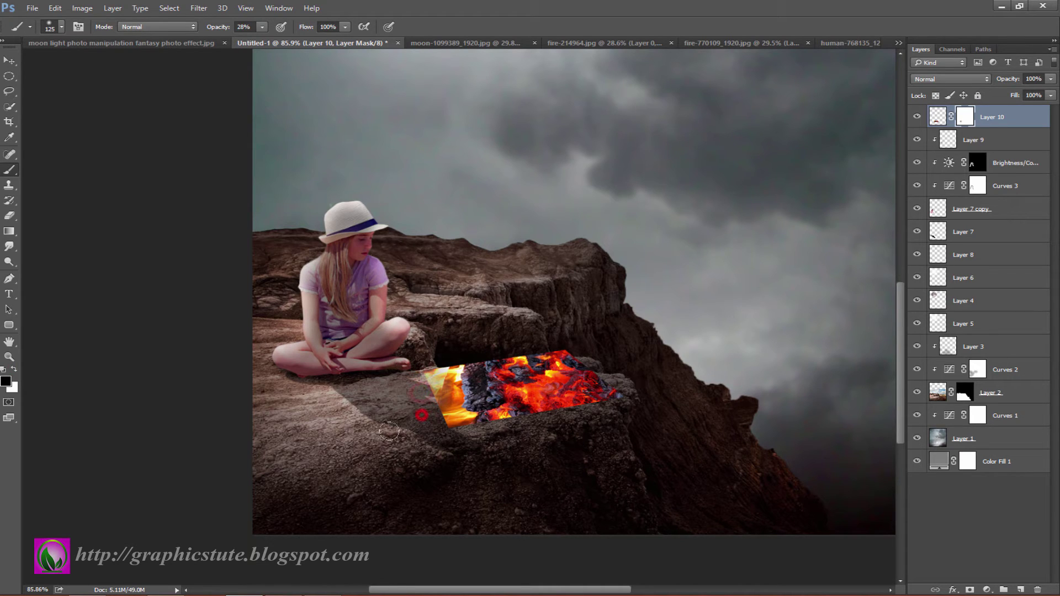
pyautogui.moveTo(210, 27); pyautogui.dragTo(243, 27)
pyautogui.moveTo(430, 413); pyautogui.dragTo(436, 369)
pyautogui.moveTo(458, 329)
pyautogui.mouseDown()
pyautogui.moveTo(474, 356)
pyautogui.moveTo(545, 326)
pyautogui.moveTo(606, 369)
pyautogui.moveTo(590, 396)
pyautogui.mouseUp()
pyautogui.moveTo(537, 426)
pyautogui.mouseDown()
pyautogui.moveTo(569, 411)
pyautogui.moveTo(513, 412)
pyautogui.moveTo(543, 431)
pyautogui.mouseUp()
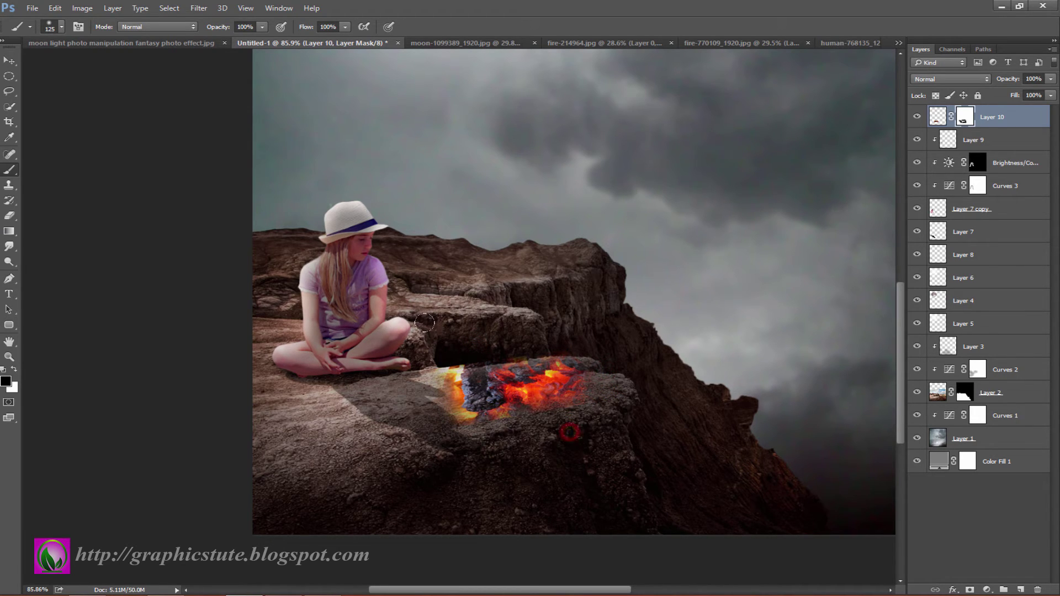
pyautogui.moveTo(427, 331); pyautogui.dragTo(444, 359)
# Add a new empty layer above Layer 5
pyautogui.click(974, 141)
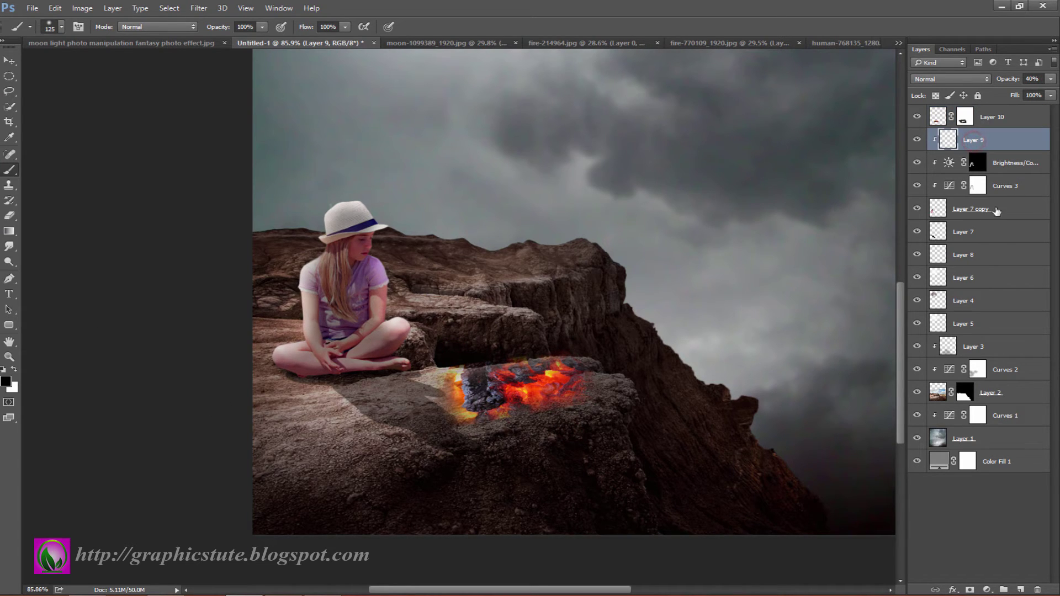
pyautogui.click(961, 324)
pyautogui.click(1021, 589)
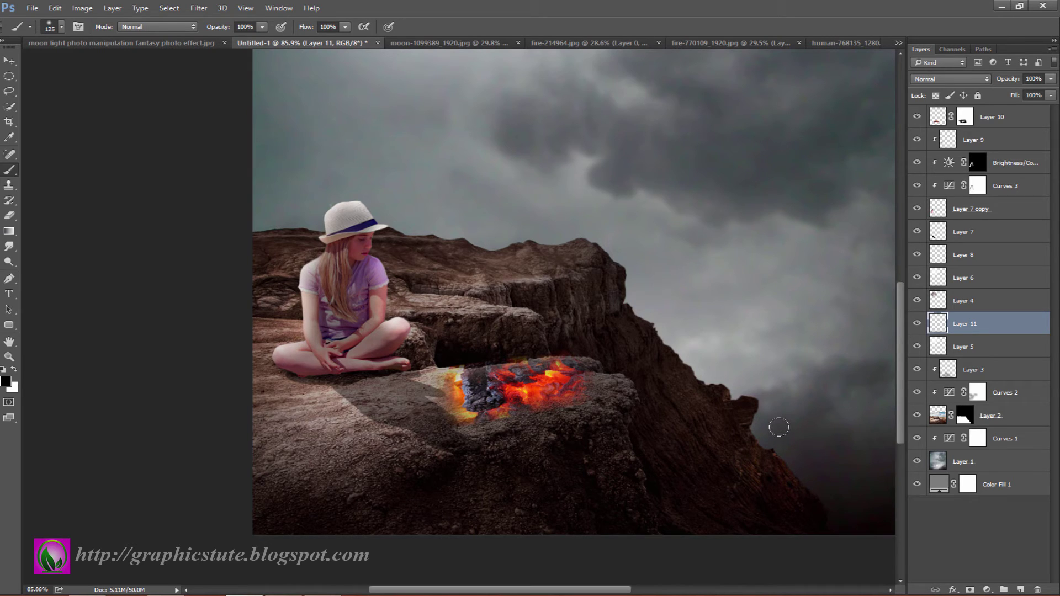
# Sample a dark colour and paint grey fog at 75% brush opacity across the cliff's base
pyautogui.press('i')
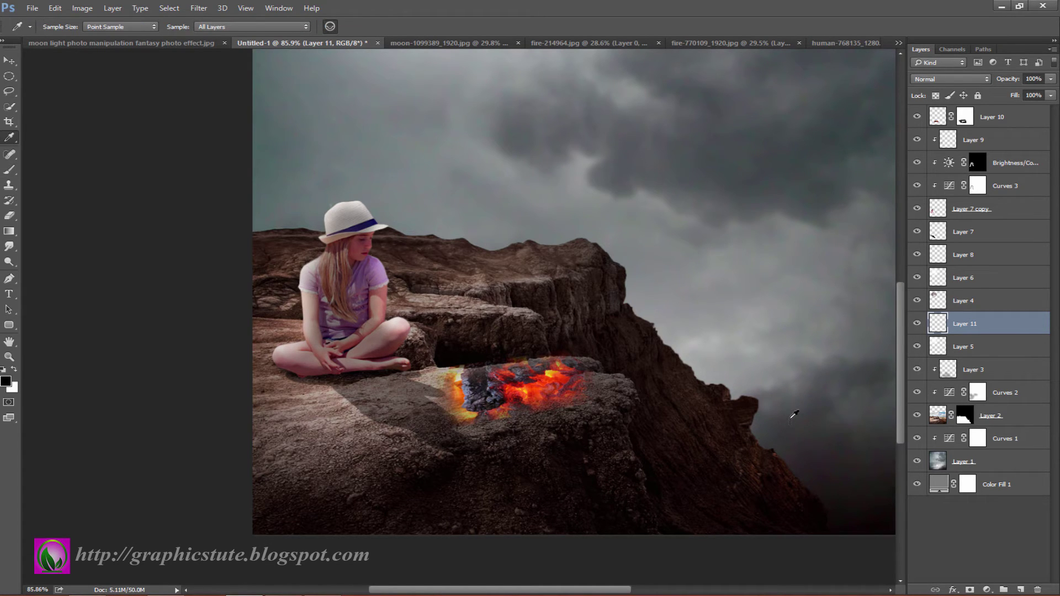
pyautogui.click(794, 414)
pyautogui.press('b')
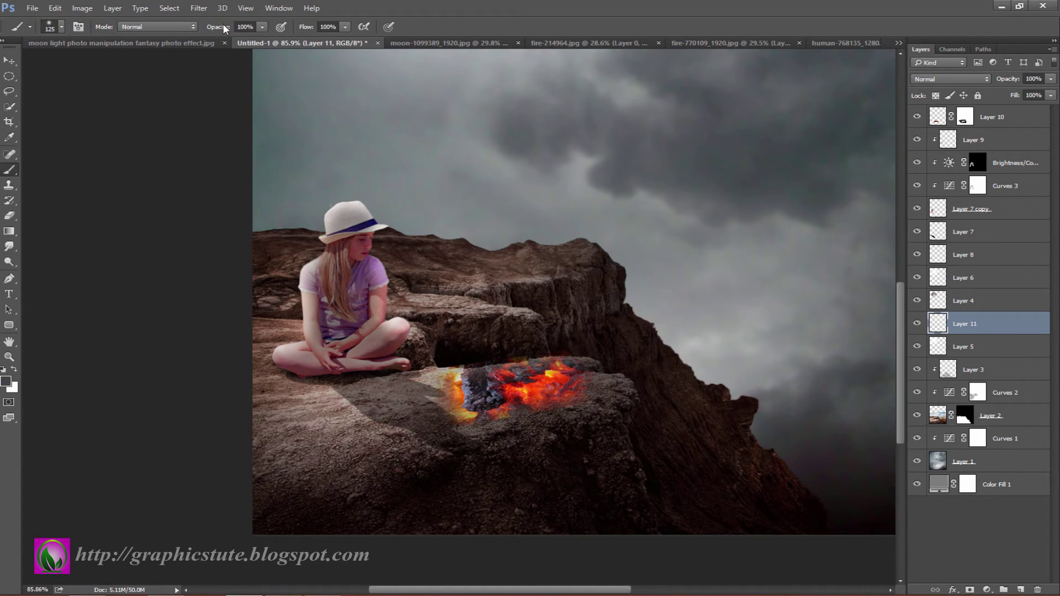
pyautogui.moveTo(223, 25); pyautogui.dragTo(210, 24)
pyautogui.moveTo(785, 514)
pyautogui.mouseDown()
pyautogui.moveTo(728, 488)
pyautogui.moveTo(635, 507)
pyautogui.mouseUp()
pyautogui.moveTo(634, 282); pyautogui.dragTo(691, 332)
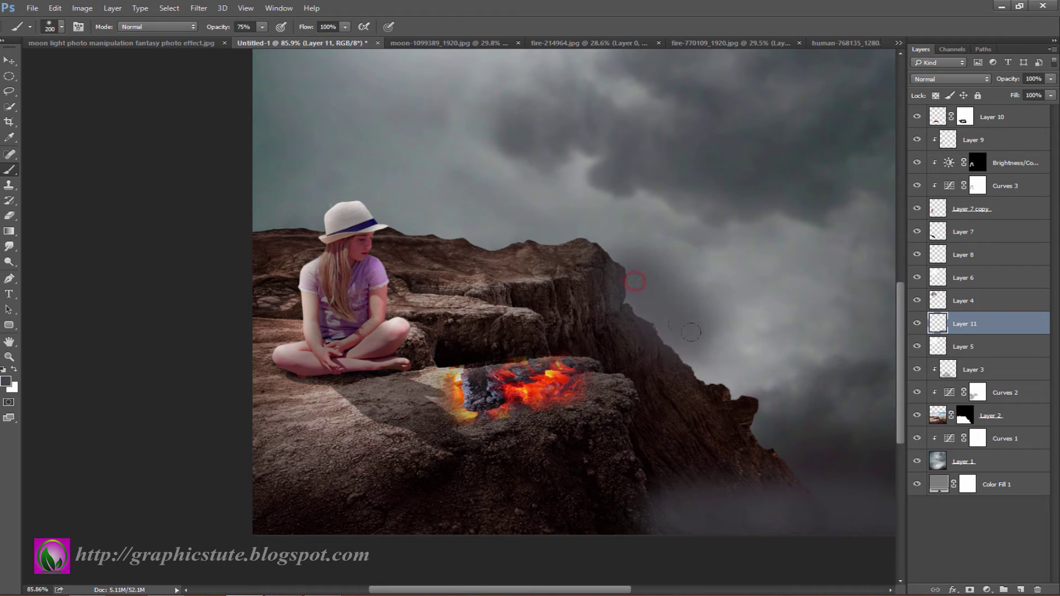
pyautogui.hotkey('ctrl', 'z')
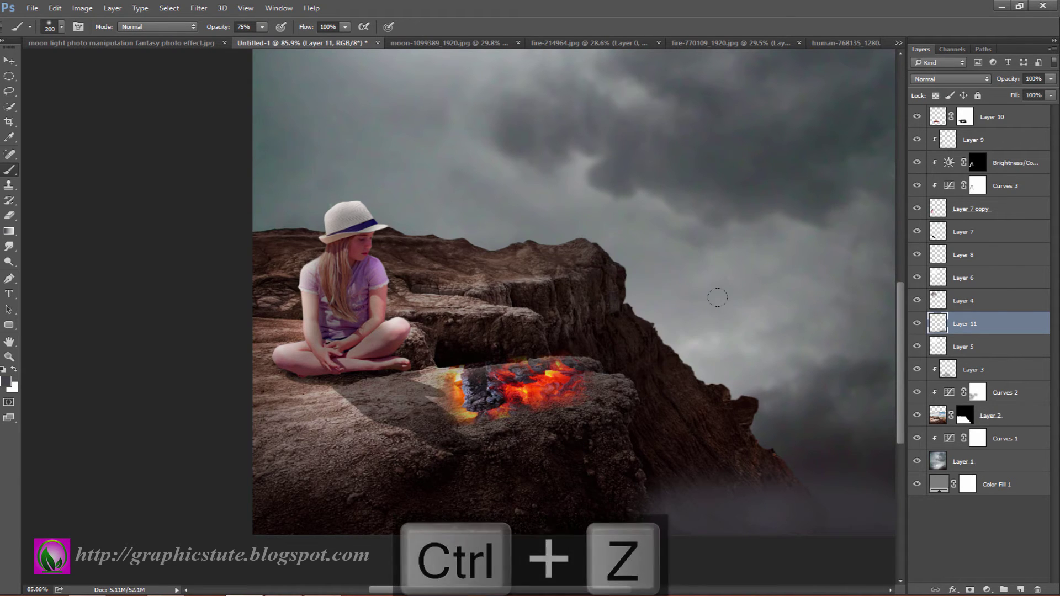
# Brush light grey haze over the cliff edge, mountain ridge, girl's hat and image bottom
pyautogui.press('i')
pyautogui.click(742, 322)
pyautogui.press('b')
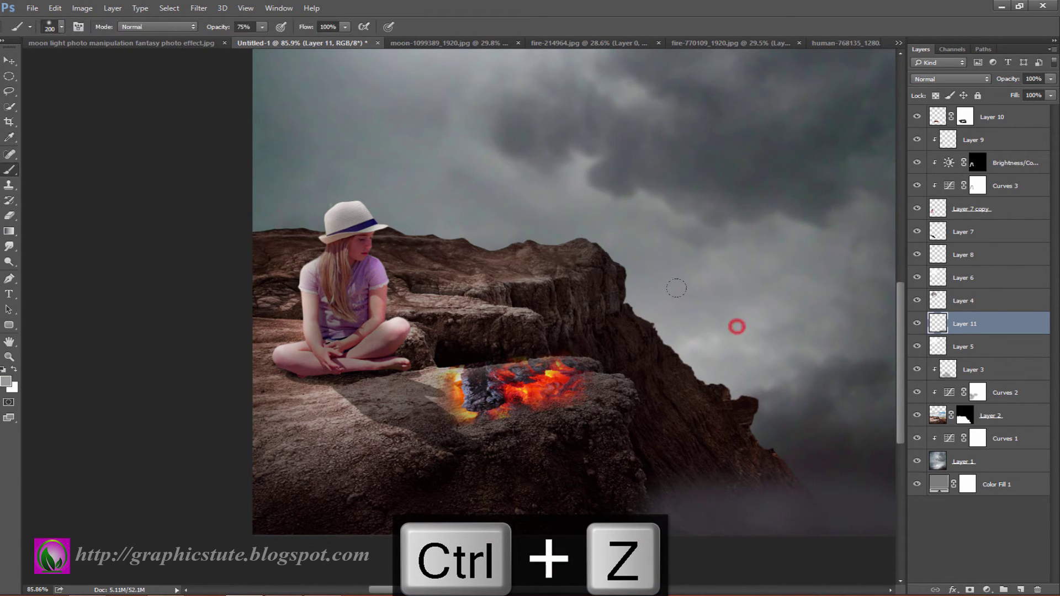
pyautogui.moveTo(611, 259); pyautogui.dragTo(784, 452)
pyautogui.moveTo(482, 199)
pyautogui.mouseDown()
pyautogui.moveTo(511, 227)
pyautogui.moveTo(430, 254)
pyautogui.mouseUp()
pyautogui.moveTo(409, 166)
pyautogui.mouseDown()
pyautogui.moveTo(383, 206)
pyautogui.moveTo(323, 187)
pyautogui.moveTo(397, 220)
pyautogui.moveTo(527, 216)
pyautogui.moveTo(561, 242)
pyautogui.mouseUp()
pyautogui.moveTo(694, 457); pyautogui.dragTo(753, 461)
pyautogui.moveTo(652, 494)
pyautogui.mouseDown()
pyautogui.moveTo(497, 513)
pyautogui.moveTo(190, 501)
pyautogui.mouseUp()
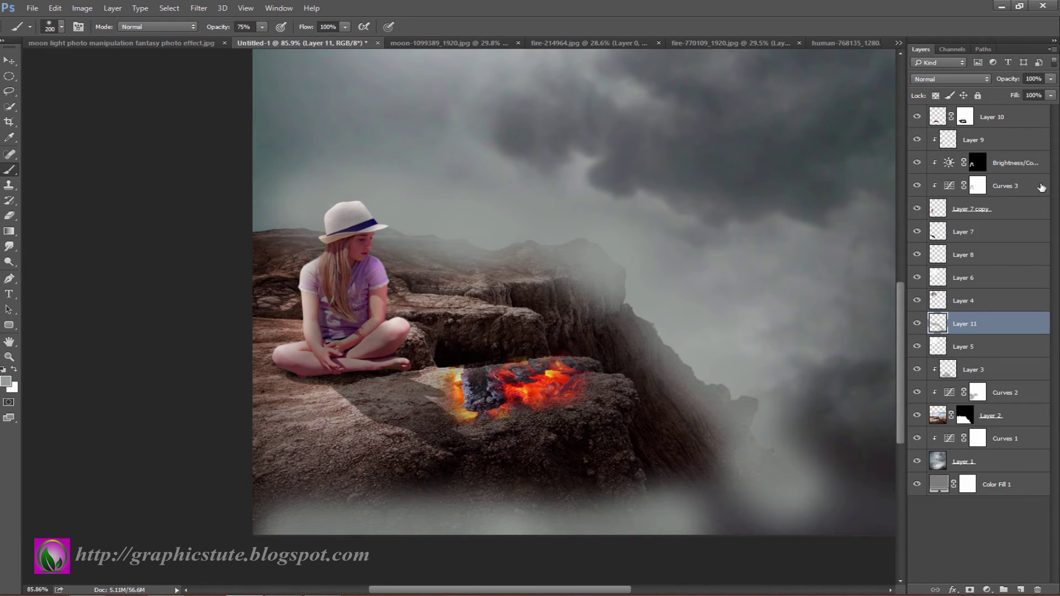
# Fade the fog layer to about 73% and toggle it to compare
pyautogui.moveTo(1010, 83); pyautogui.dragTo(994, 84)
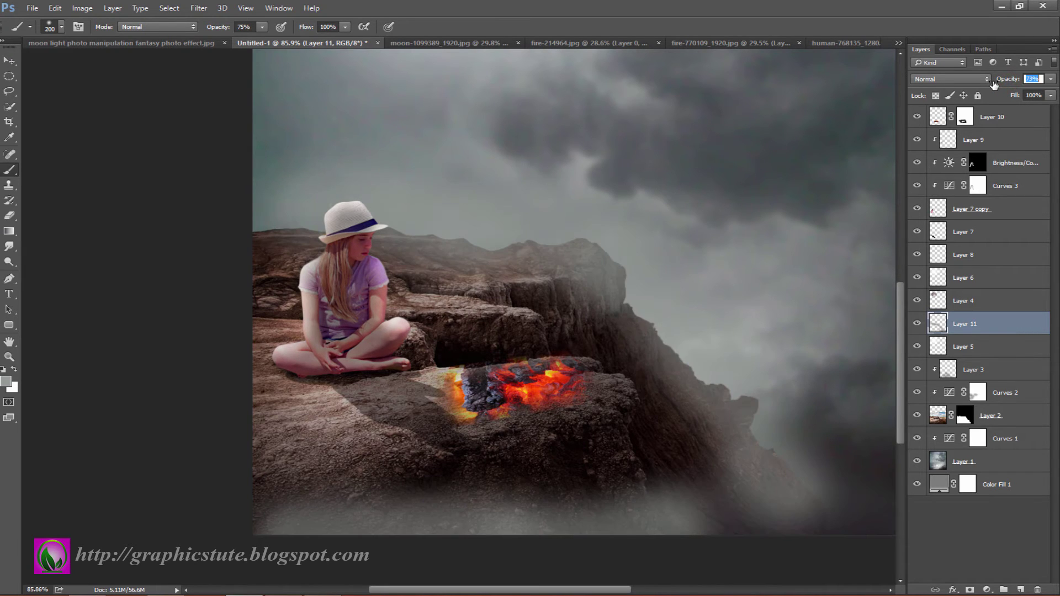
pyautogui.press('Return')
pyautogui.click(917, 326)
pyautogui.click(917, 326)
# Add light fog dabs near the bottom, fade Layer 11 to 37%, and compare it on and off
pyautogui.press('z')
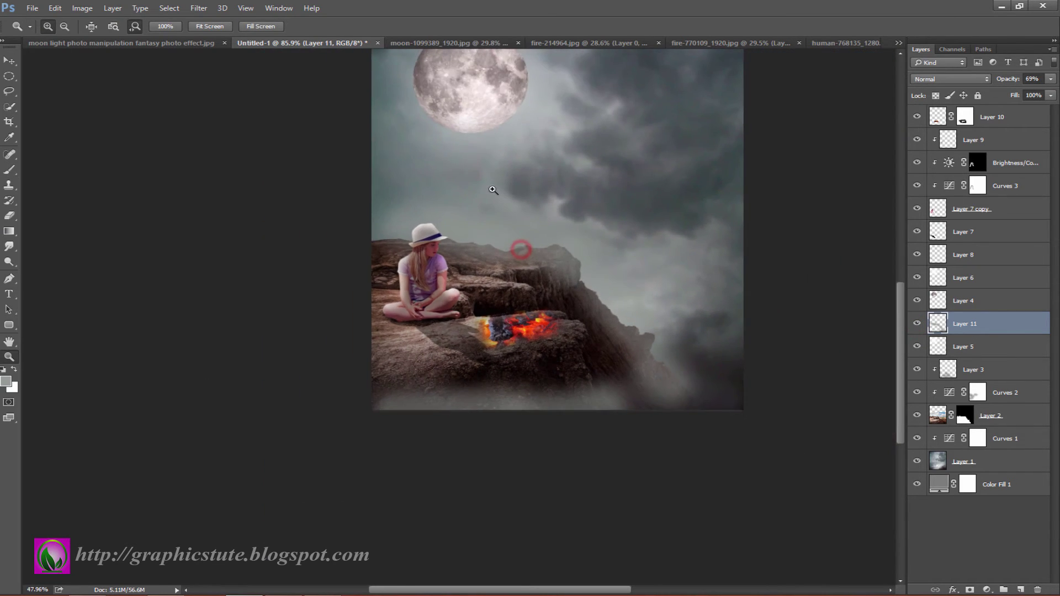
pyautogui.moveTo(521, 249); pyautogui.dragTo(507, 223)
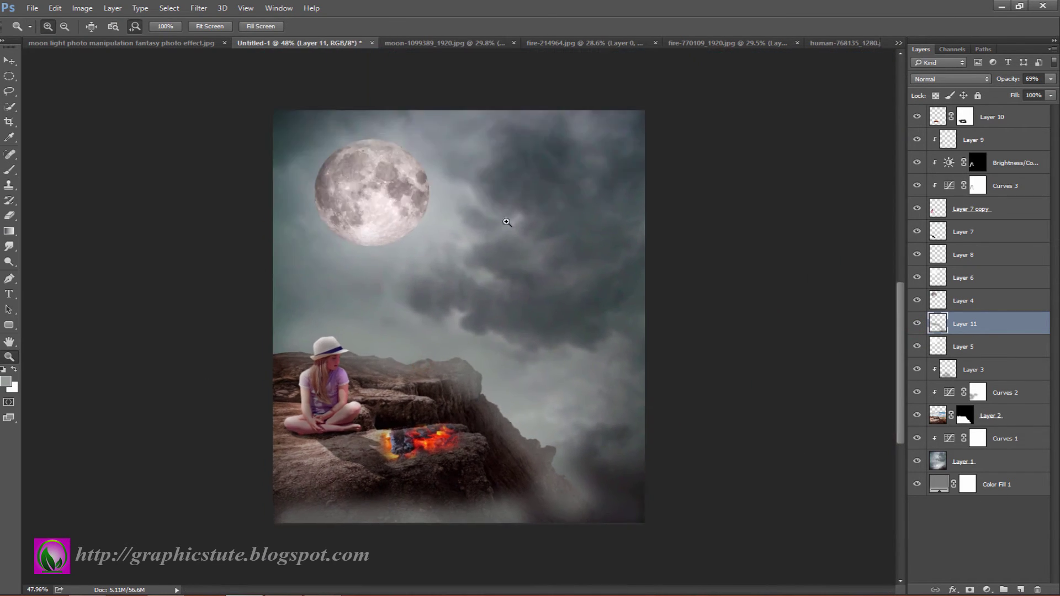
pyautogui.click(11, 170)
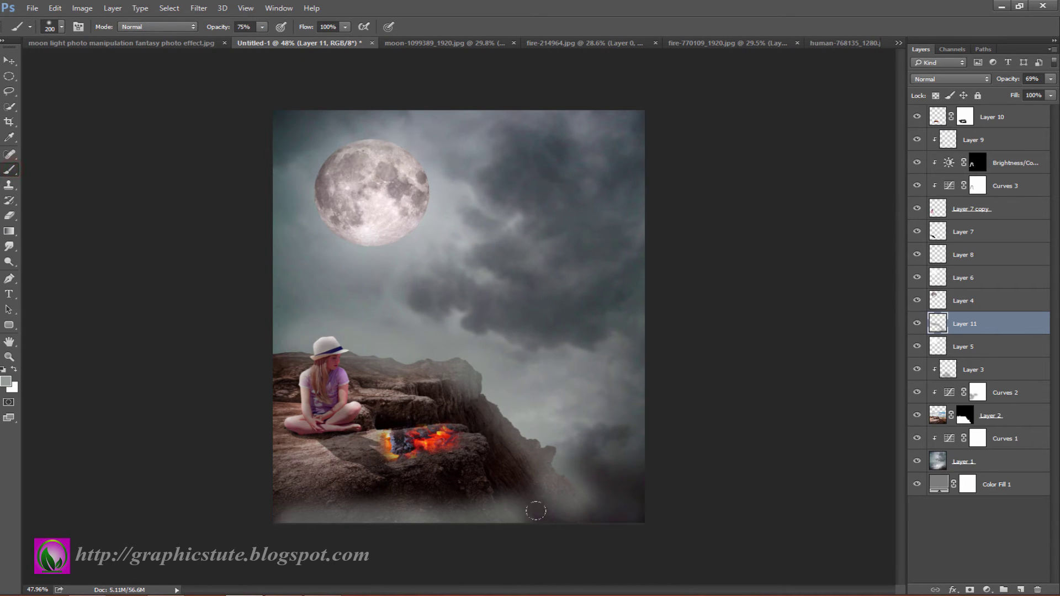
pyautogui.moveTo(536, 511)
pyautogui.mouseDown()
pyautogui.moveTo(602, 505)
pyautogui.moveTo(640, 485)
pyautogui.moveTo(579, 486)
pyautogui.mouseUp()
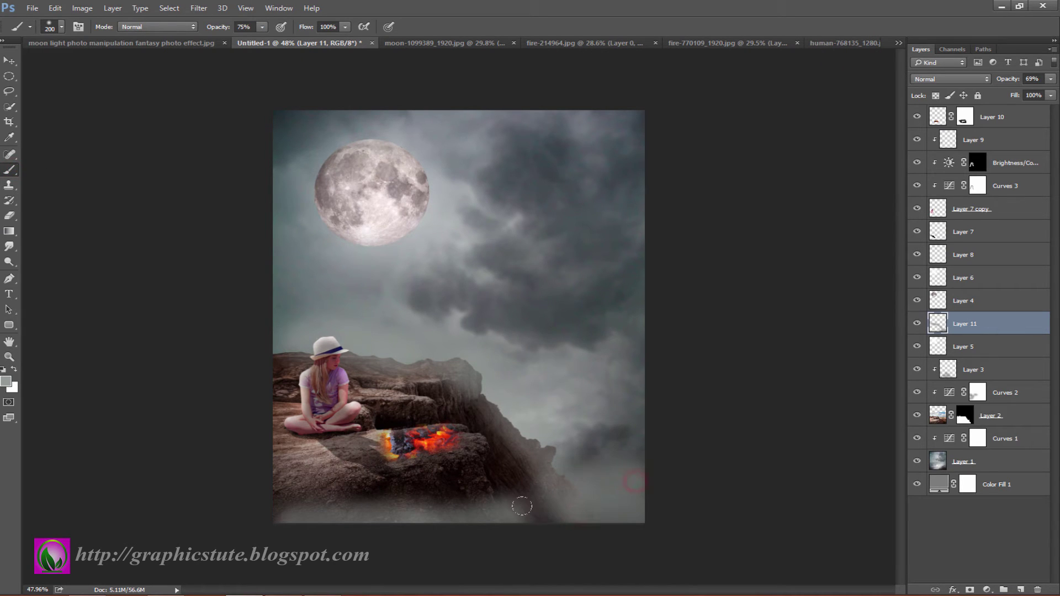
pyautogui.click(525, 510)
pyautogui.moveTo(1007, 79); pyautogui.dragTo(982, 84)
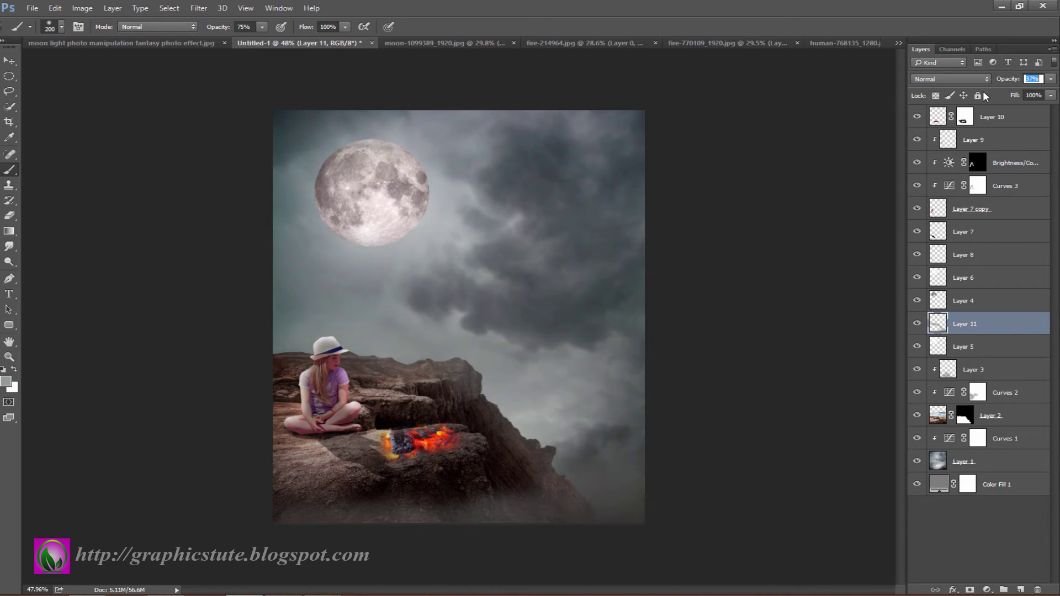
pyautogui.click(917, 324)
pyautogui.click(916, 324)
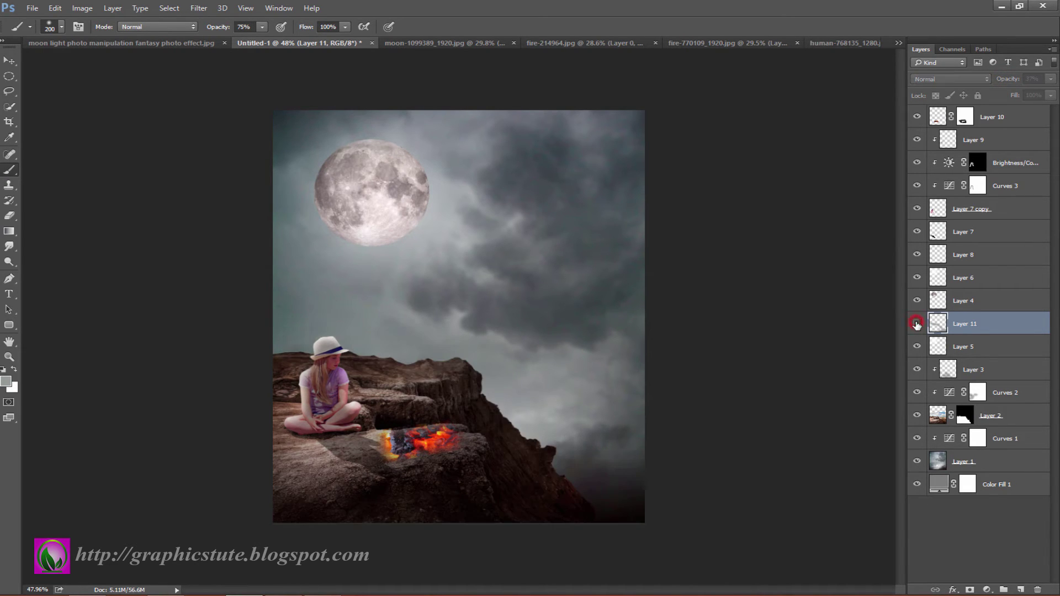
# Copy the fire photo's flames, selected via the Red channel, onto a new layer and hide Layer 0
pyautogui.click(587, 44)
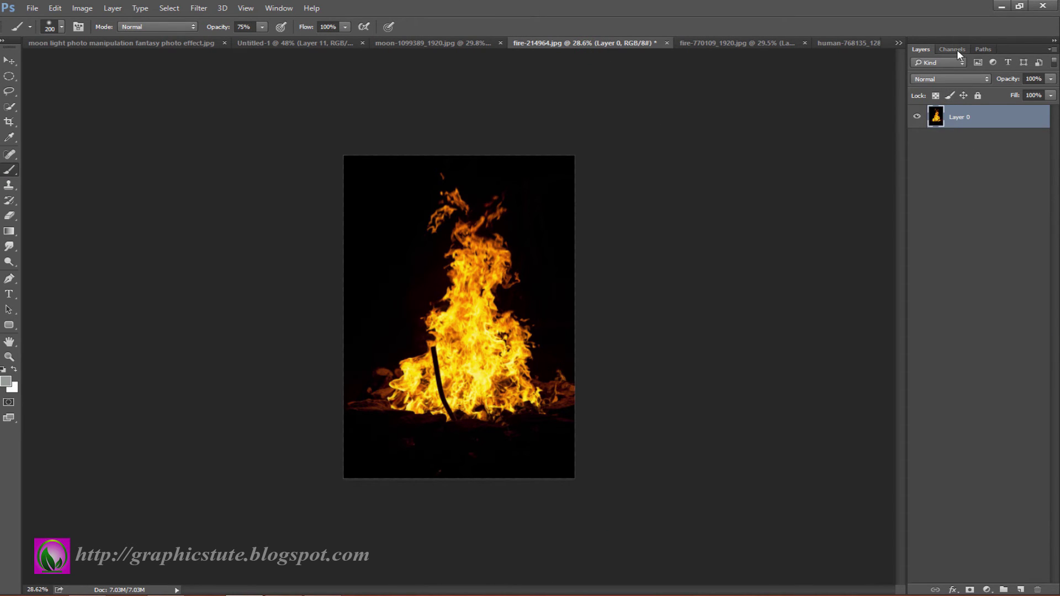
pyautogui.click(957, 51)
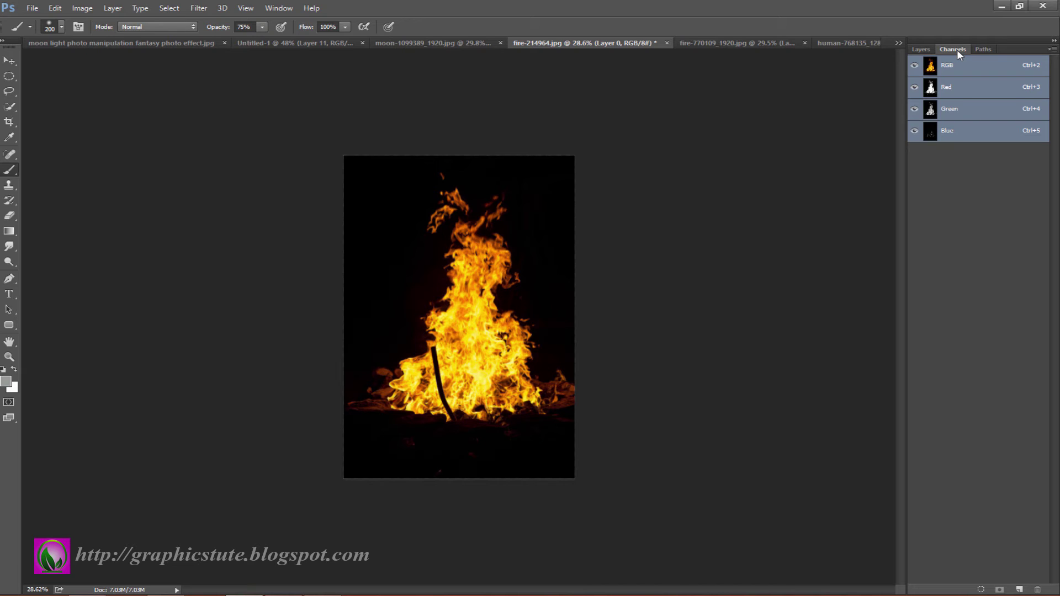
pyautogui.click(932, 90)
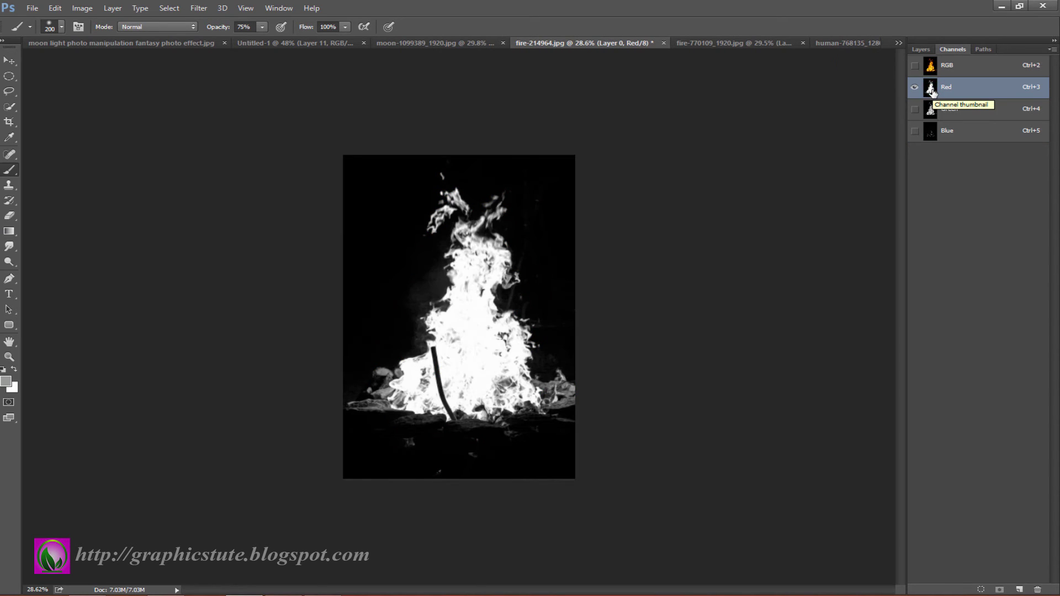
pyautogui.click(931, 68)
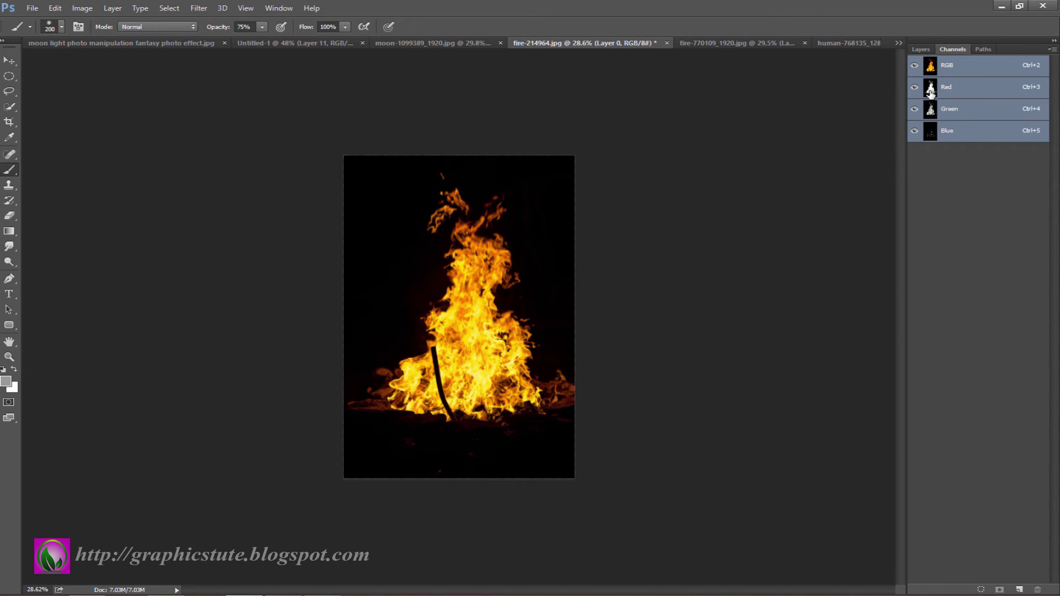
pyautogui.keyDown('ctrl'); pyautogui.click(931, 67); pyautogui.keyUp('ctrl')
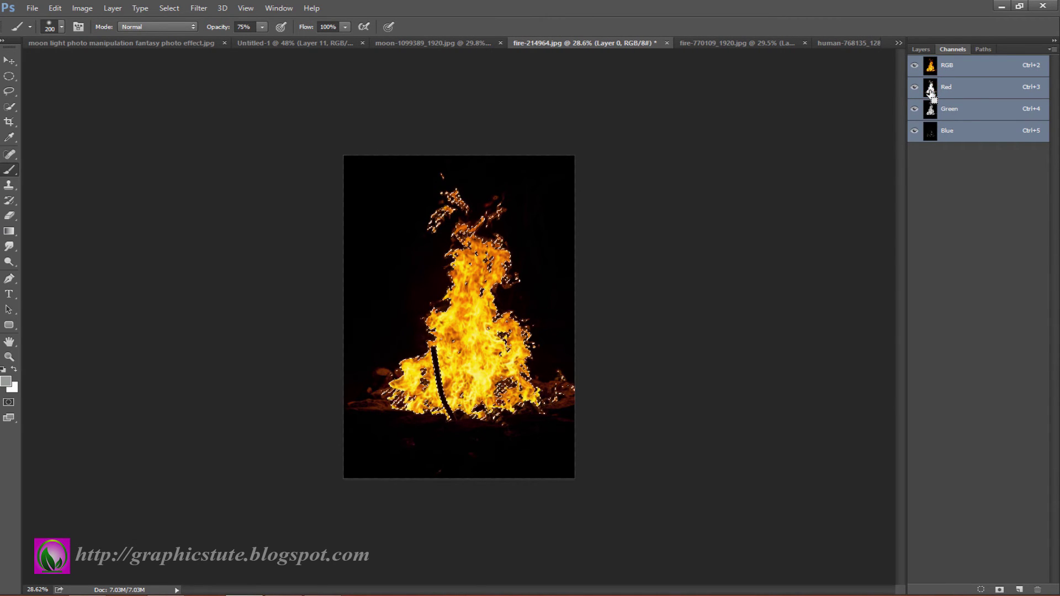
pyautogui.click(920, 49)
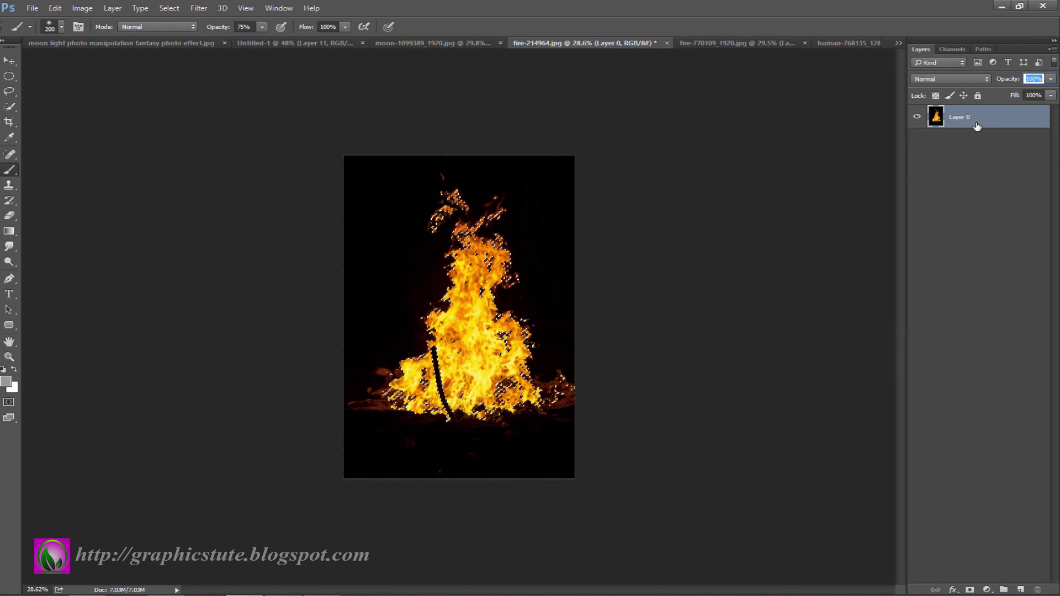
pyautogui.hotkey('ctrl', 'j')
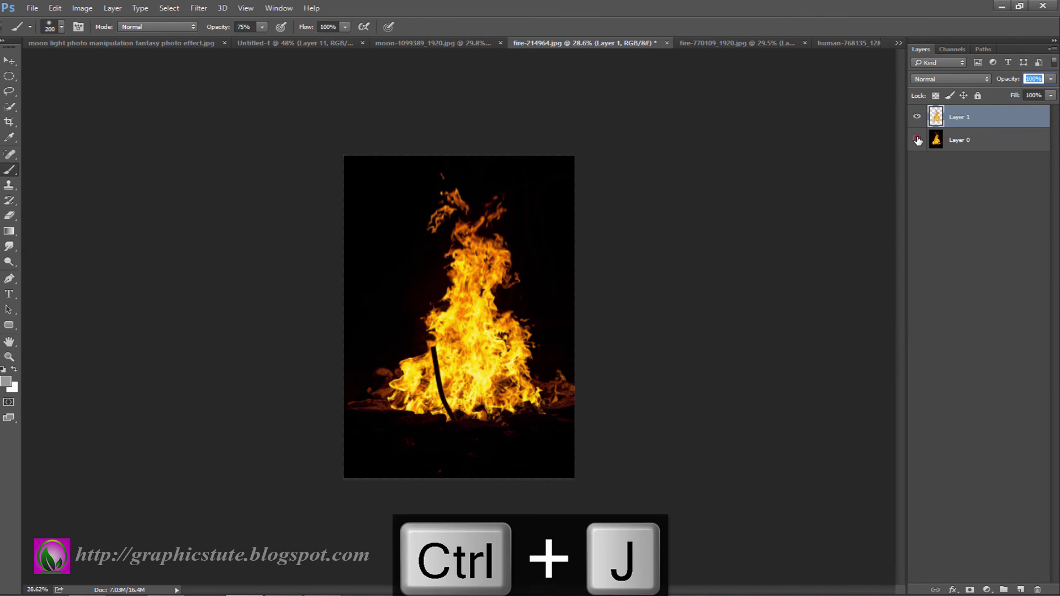
pyautogui.click(916, 140)
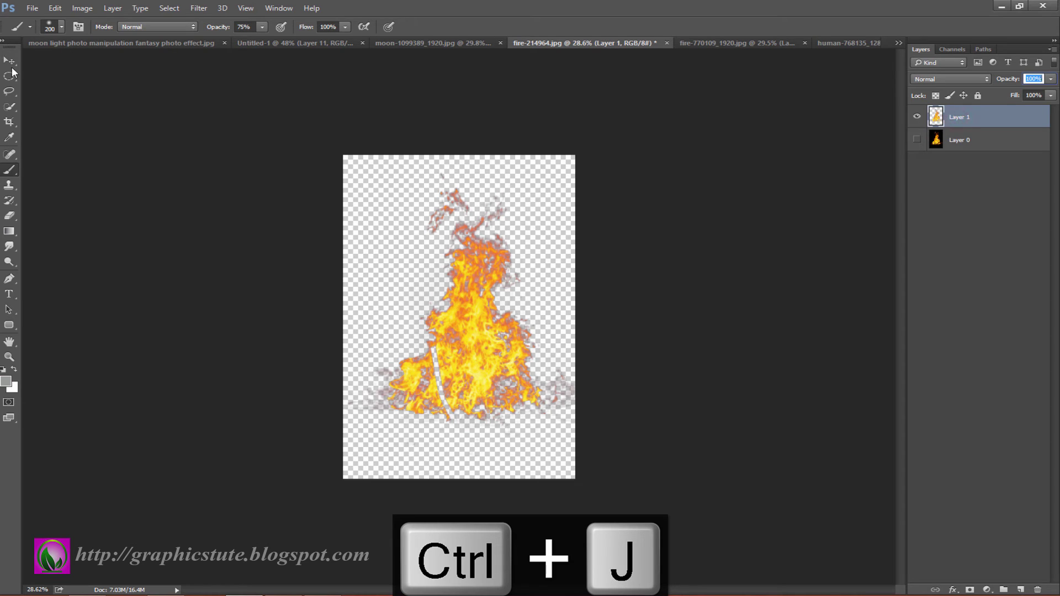
pyautogui.click(10, 60)
# Drop the flames into the composite, scaled to about 34%, over the embers beside the girl
pyautogui.moveTo(450, 277)
pyautogui.mouseDown()
pyautogui.moveTo(282, 49)
pyautogui.moveTo(336, 216)
pyautogui.mouseUp()
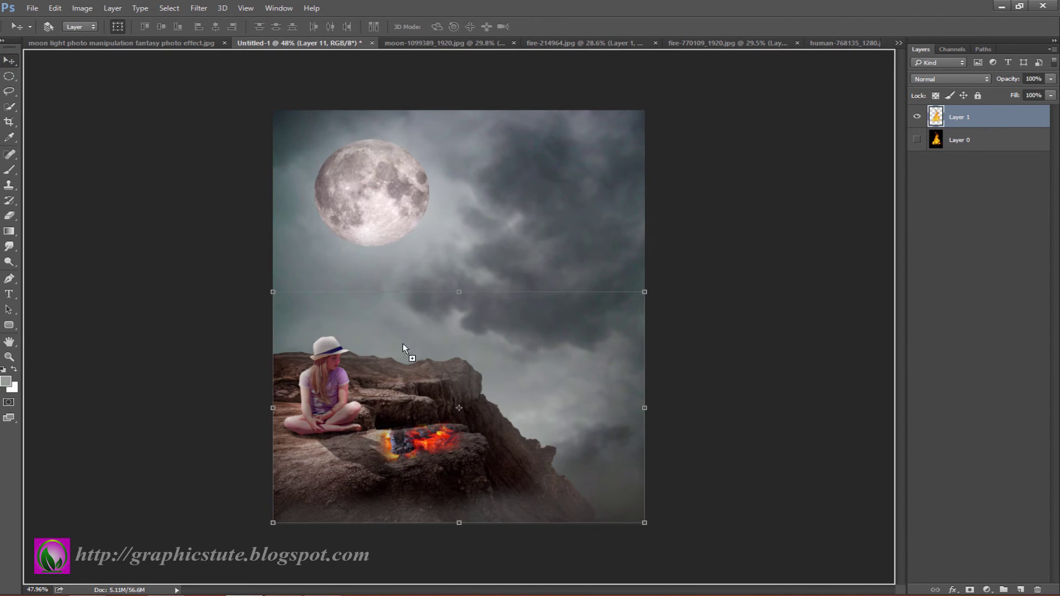
pyautogui.moveTo(402, 349); pyautogui.dragTo(402, 348)
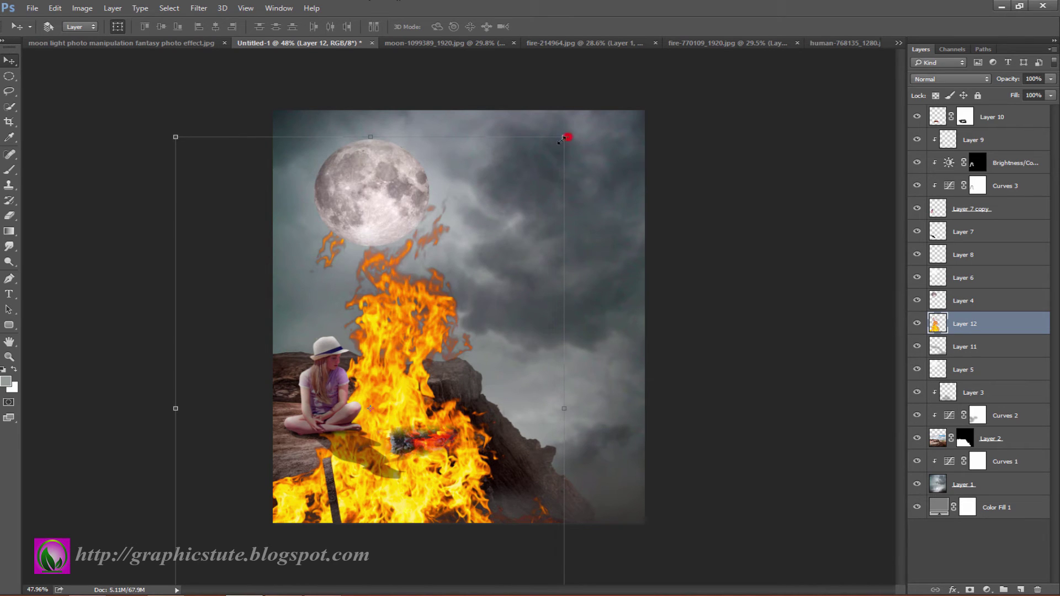
pyautogui.moveTo(563, 137); pyautogui.dragTo(435, 318)
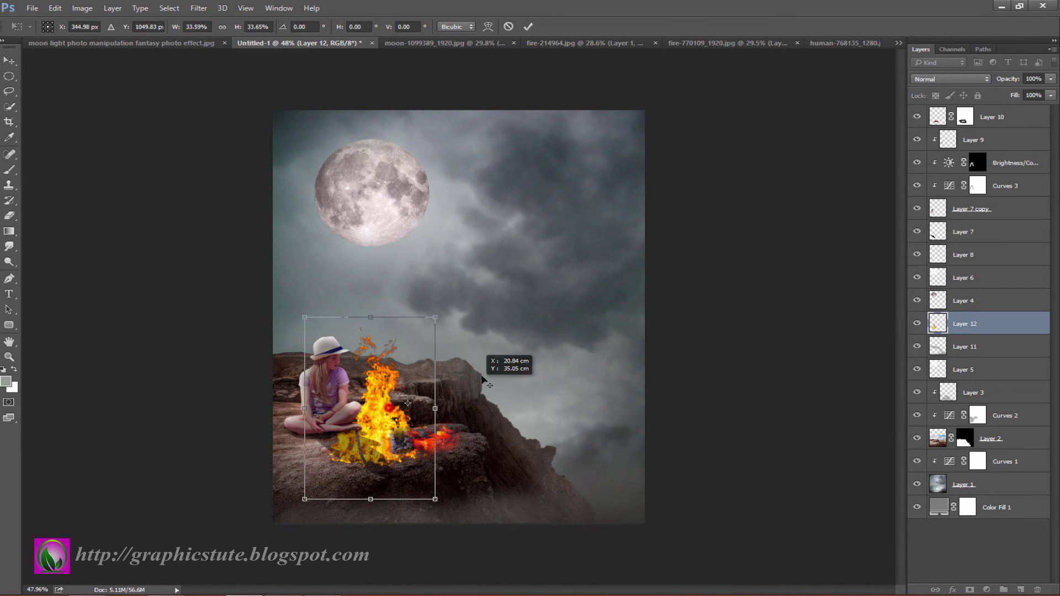
pyautogui.moveTo(379, 416)
pyautogui.mouseDown()
pyautogui.moveTo(442, 418)
pyautogui.moveTo(427, 397)
pyautogui.mouseUp()
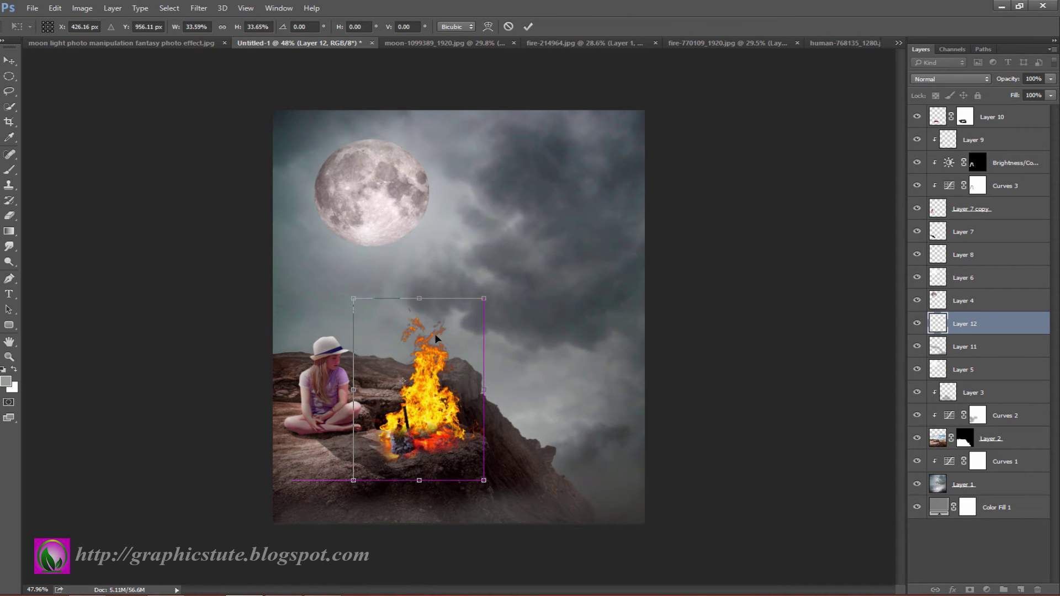
pyautogui.click(528, 27)
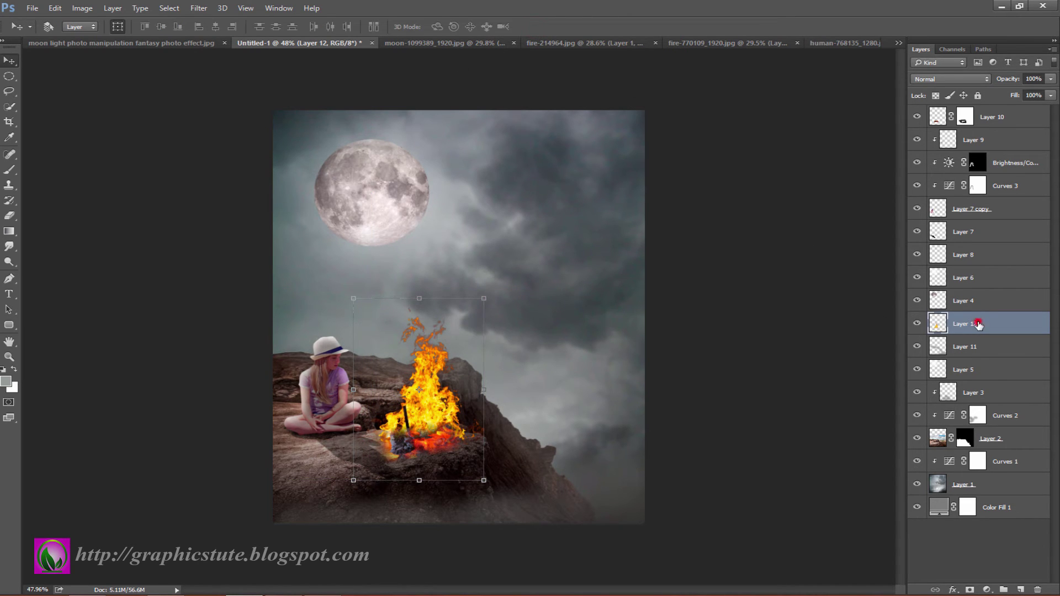
# Move Layer 12 to the top of the stack, nudge the fire into place, and select Layer 11
pyautogui.moveTo(978, 324); pyautogui.dragTo(975, 116)
pyautogui.moveTo(1003, 329)
pyautogui.mouseDown()
pyautogui.moveTo(1021, 133)
pyautogui.moveTo(993, 114)
pyautogui.mouseUp()
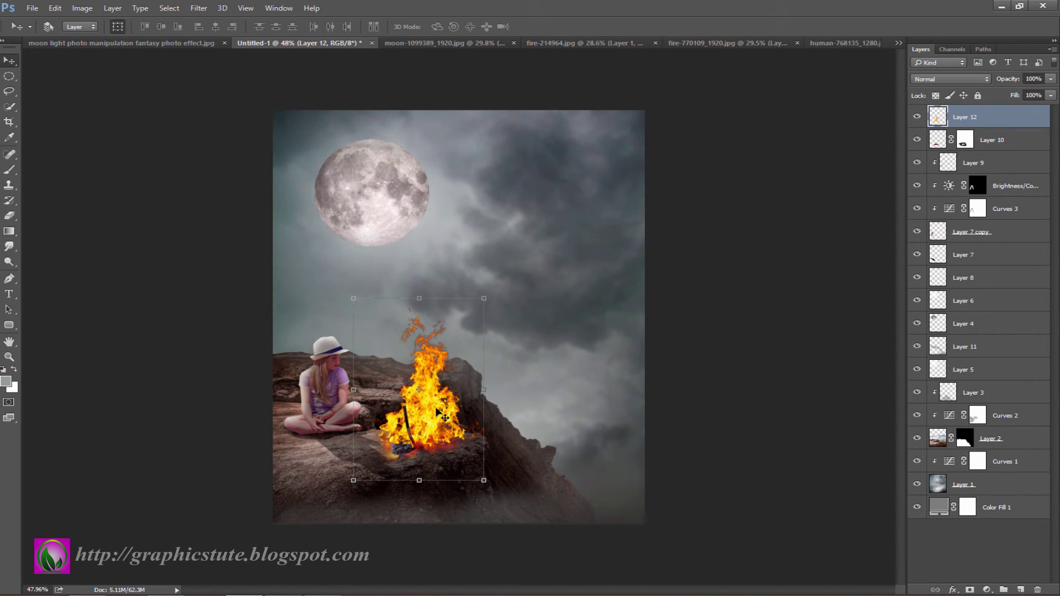
pyautogui.moveTo(437, 408); pyautogui.dragTo(438, 408)
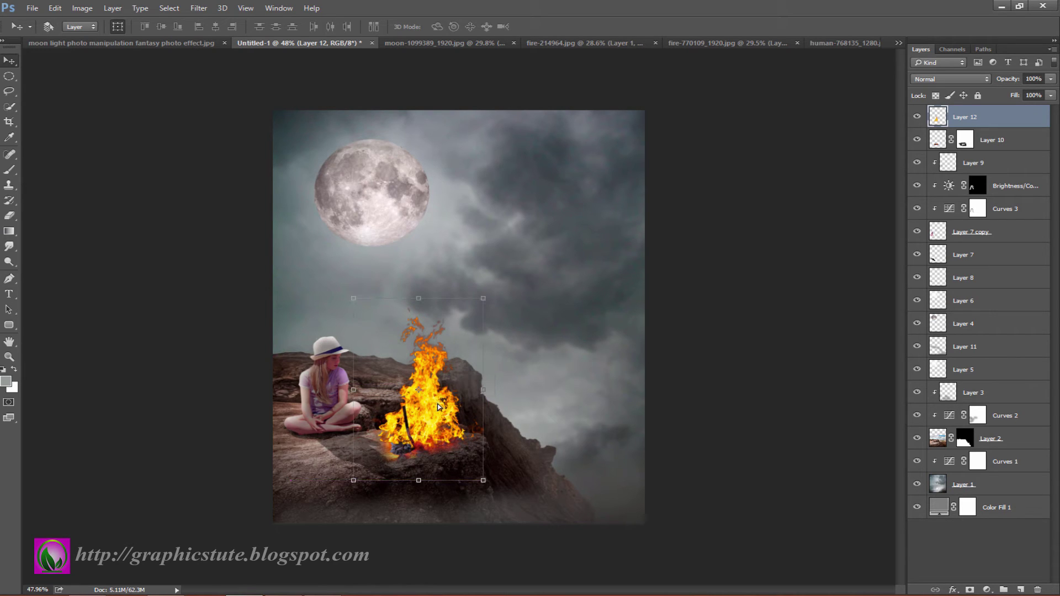
pyautogui.click(979, 123)
pyautogui.click(962, 347)
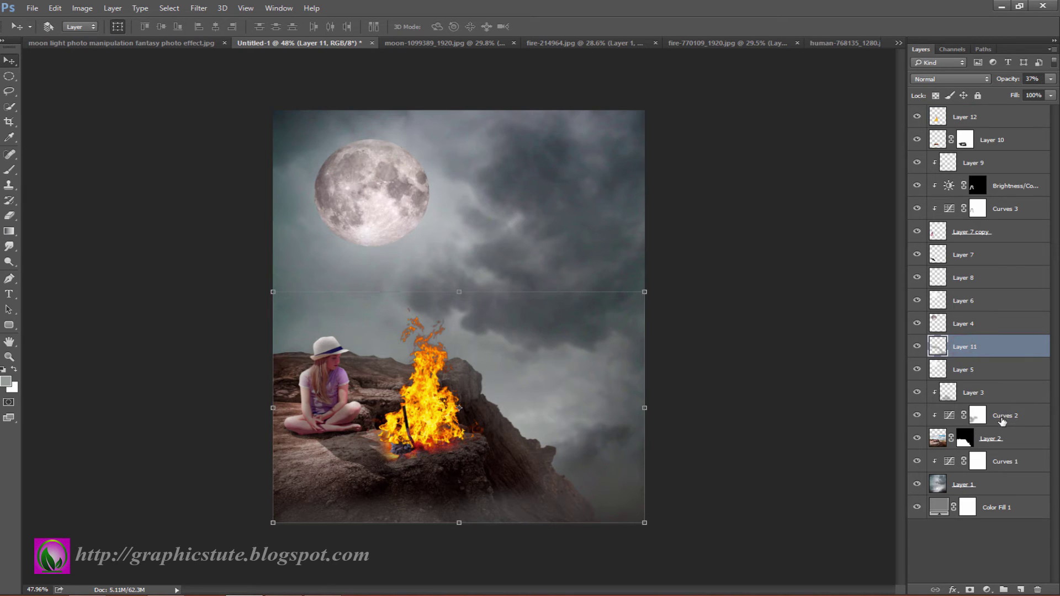
# Add a new layer and set the foreground colour to orange #fc7100
pyautogui.click(1019, 589)
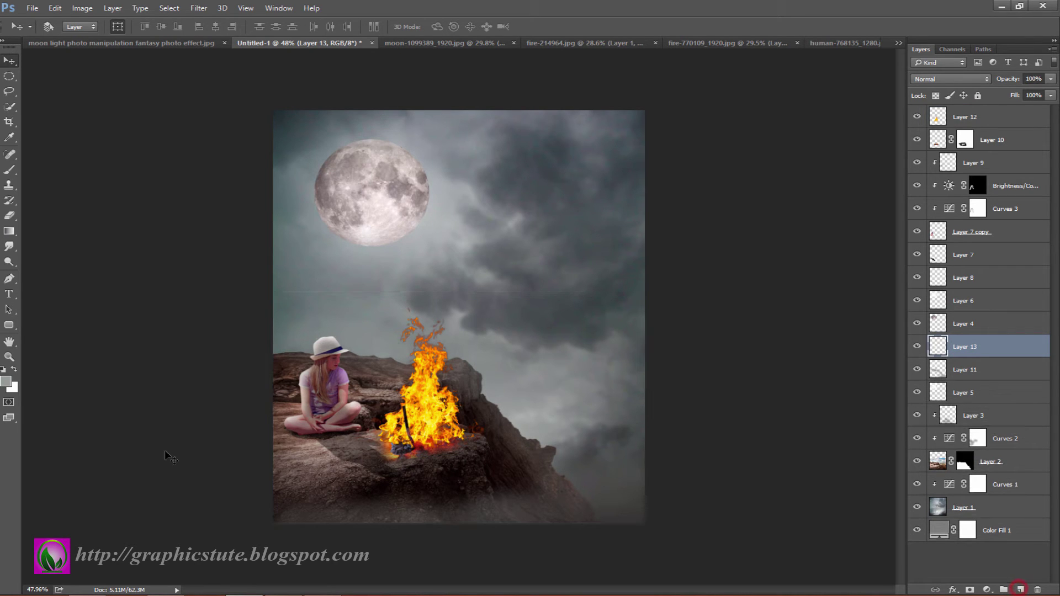
pyautogui.click(5, 383)
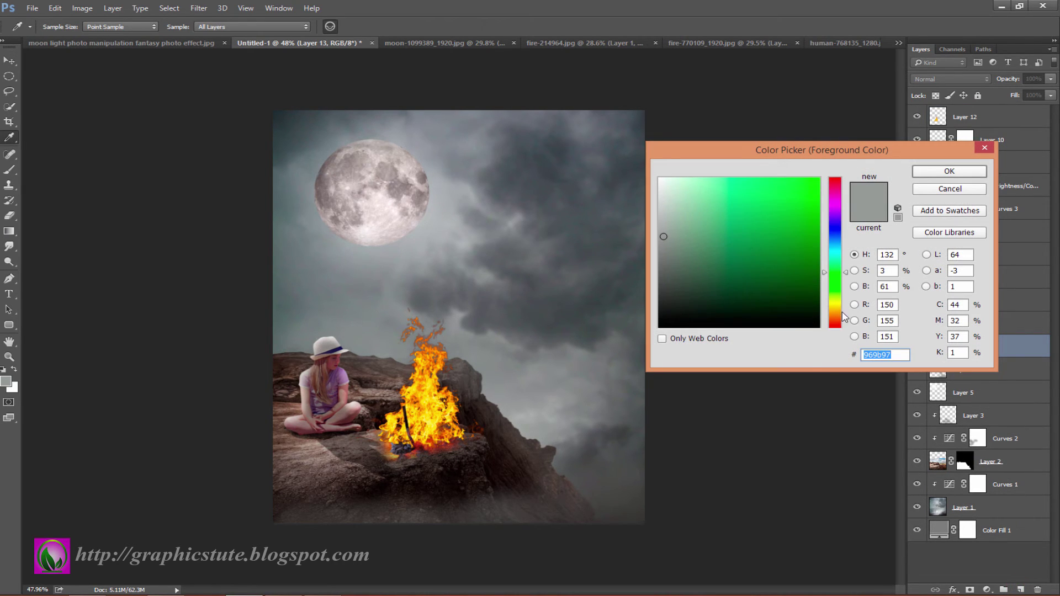
pyautogui.click(843, 316)
pyautogui.click(809, 195)
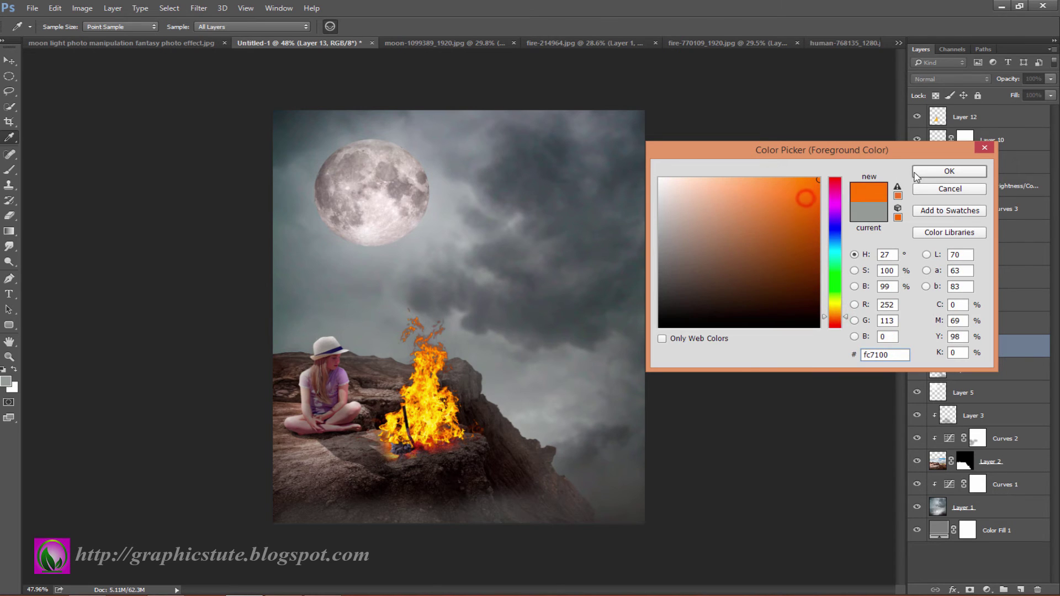
pyautogui.click(944, 171)
# Paint orange glow around the campfire's base and the rock on either side
pyautogui.click(8, 170)
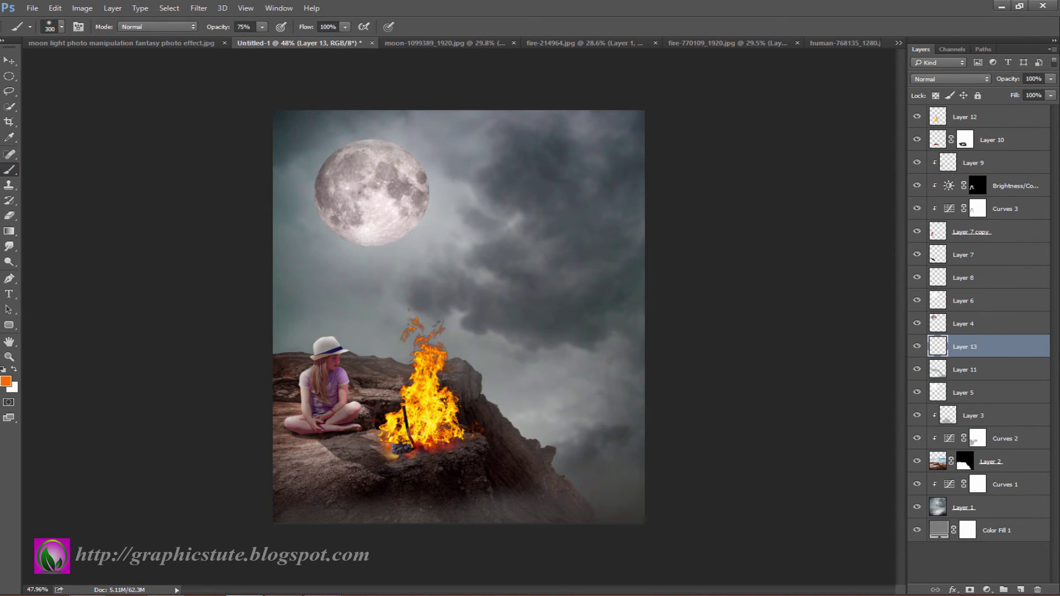
pyautogui.moveTo(470, 447); pyautogui.dragTo(364, 469)
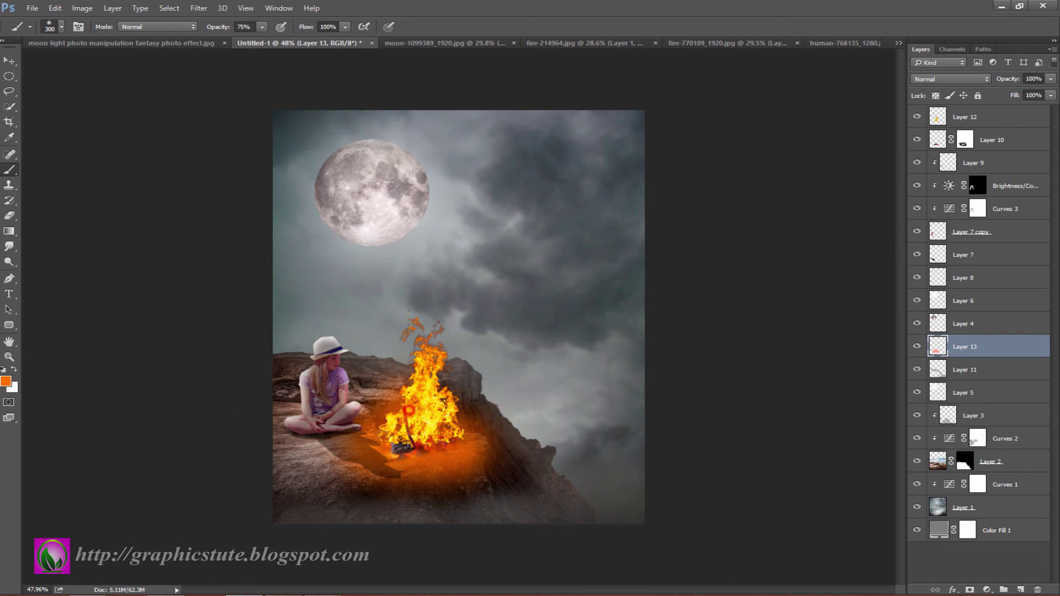
pyautogui.moveTo(409, 411); pyautogui.dragTo(364, 400)
pyautogui.moveTo(442, 386); pyautogui.dragTo(510, 469)
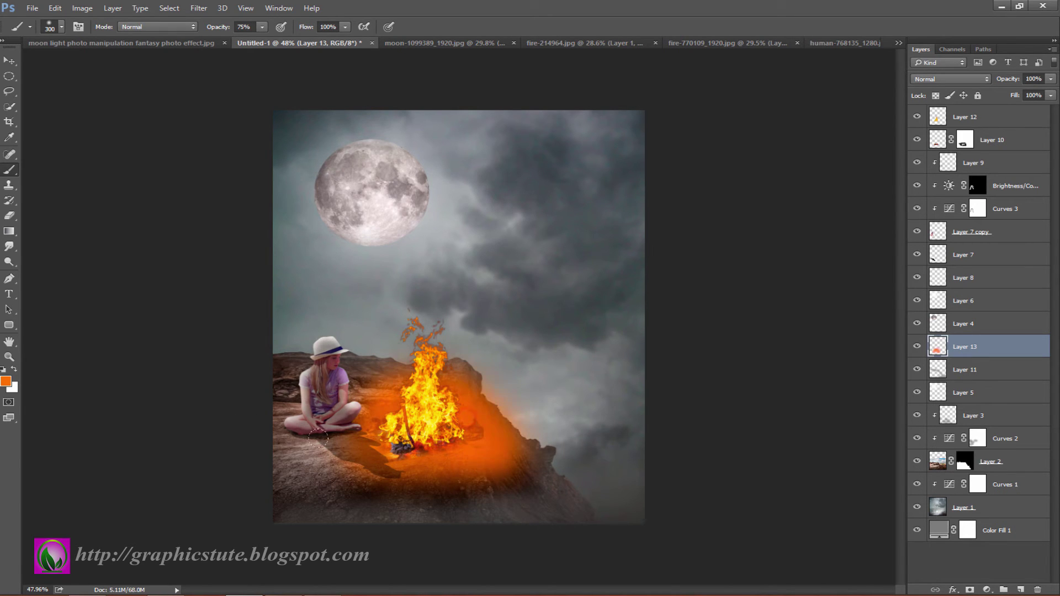
# Try Color Dodge, Soft Light and Overlay on the glow layer, settling on Color Dodge
pyautogui.click(974, 80)
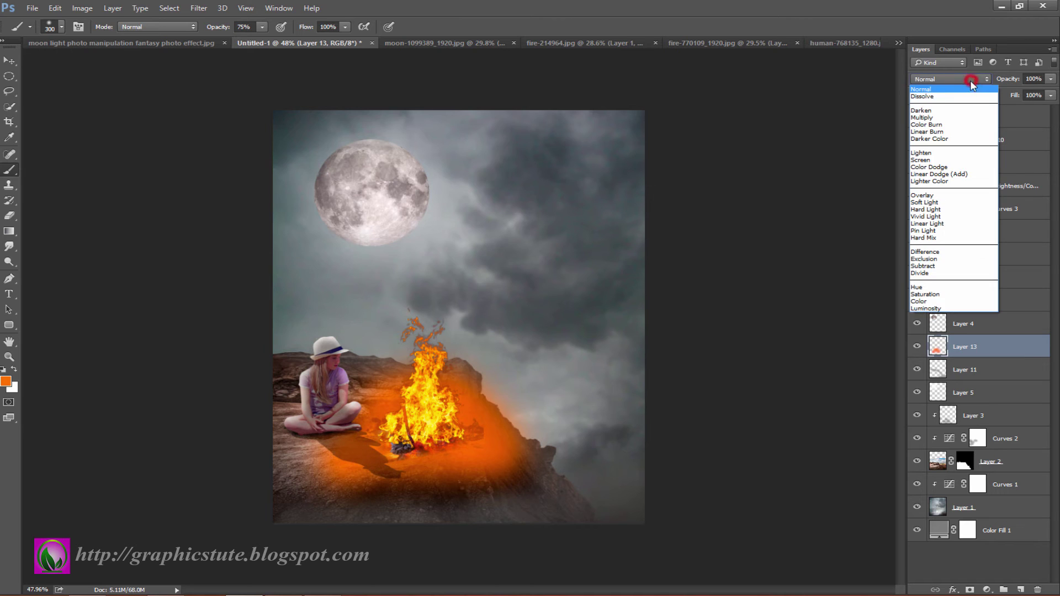
pyautogui.click(928, 165)
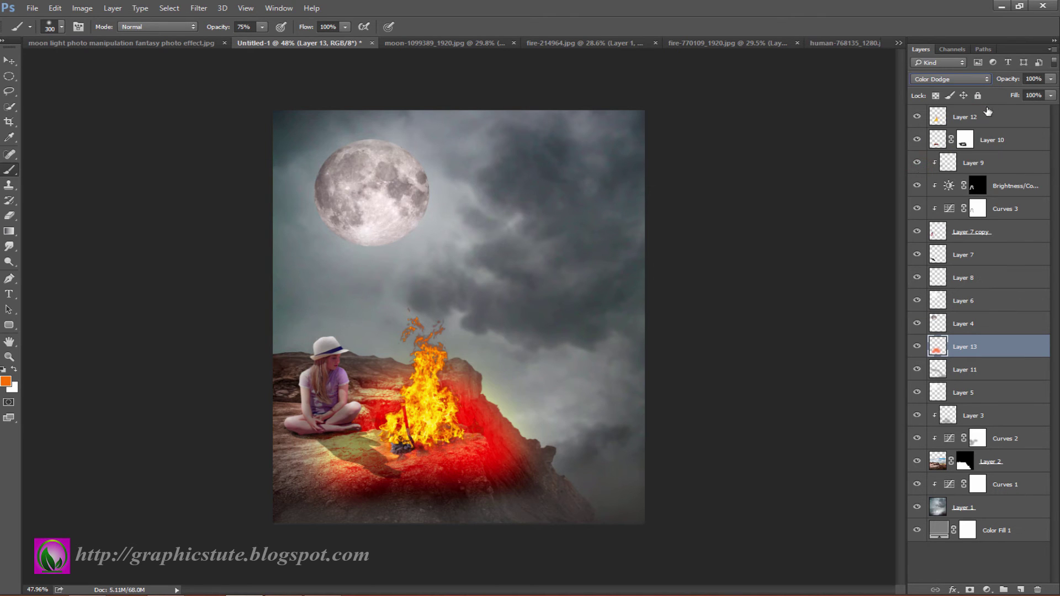
pyautogui.click(977, 80)
pyautogui.click(939, 210)
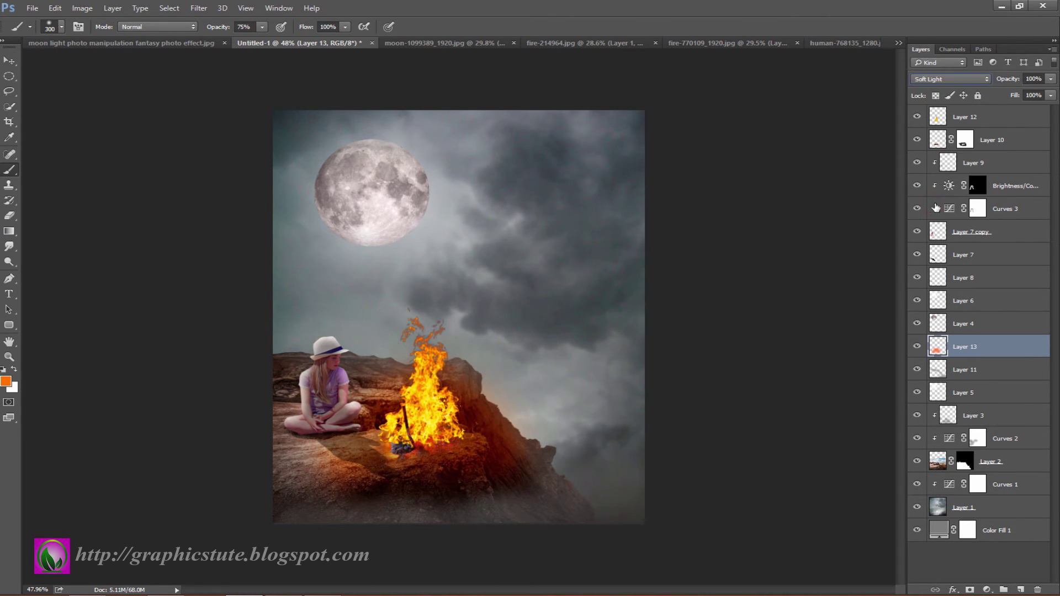
pyautogui.click(974, 80)
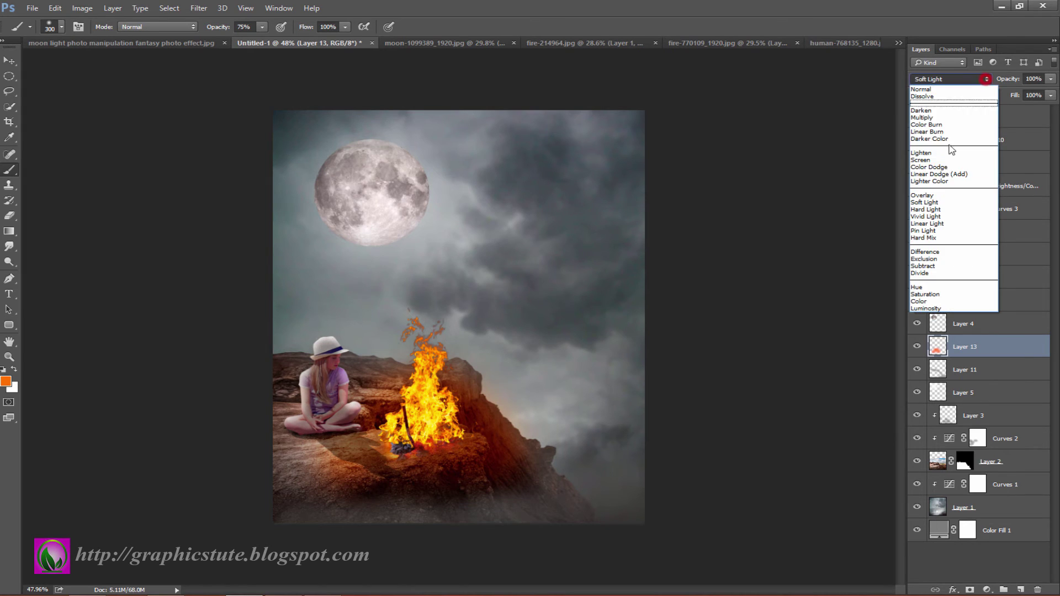
pyautogui.click(937, 197)
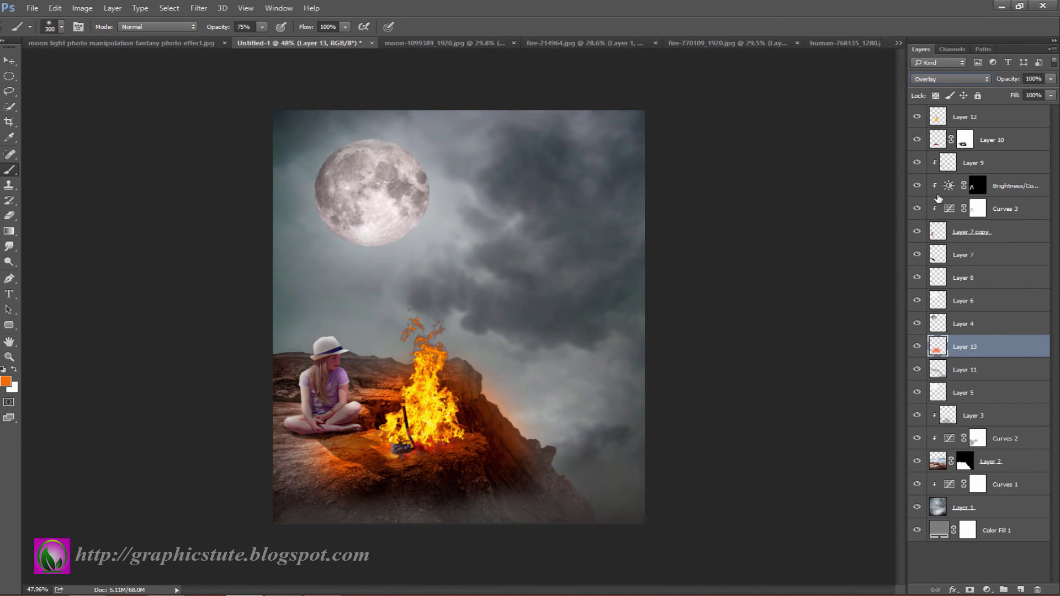
pyautogui.click(985, 80)
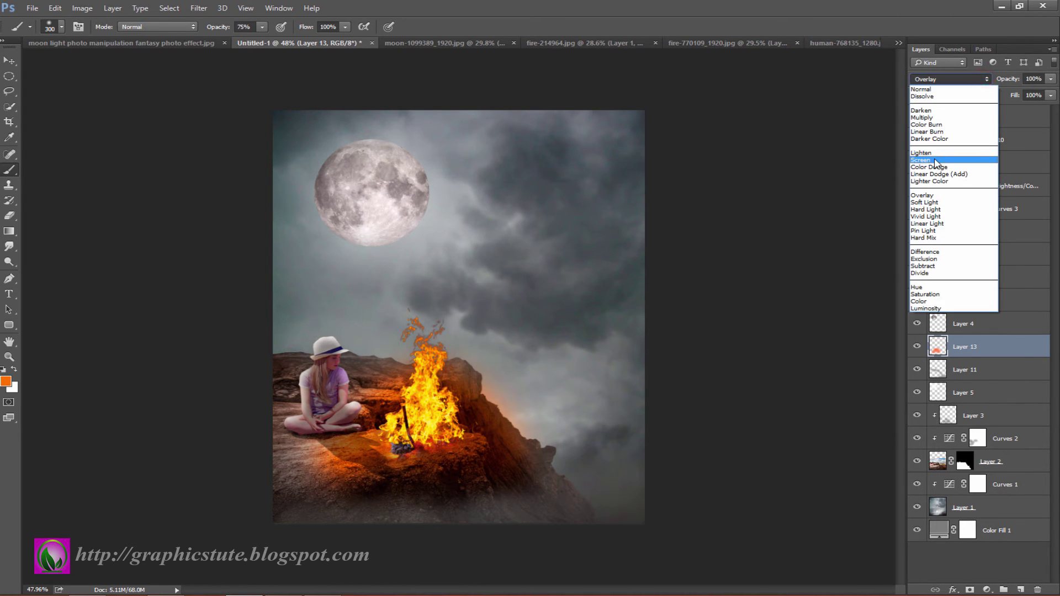
pyautogui.click(962, 160)
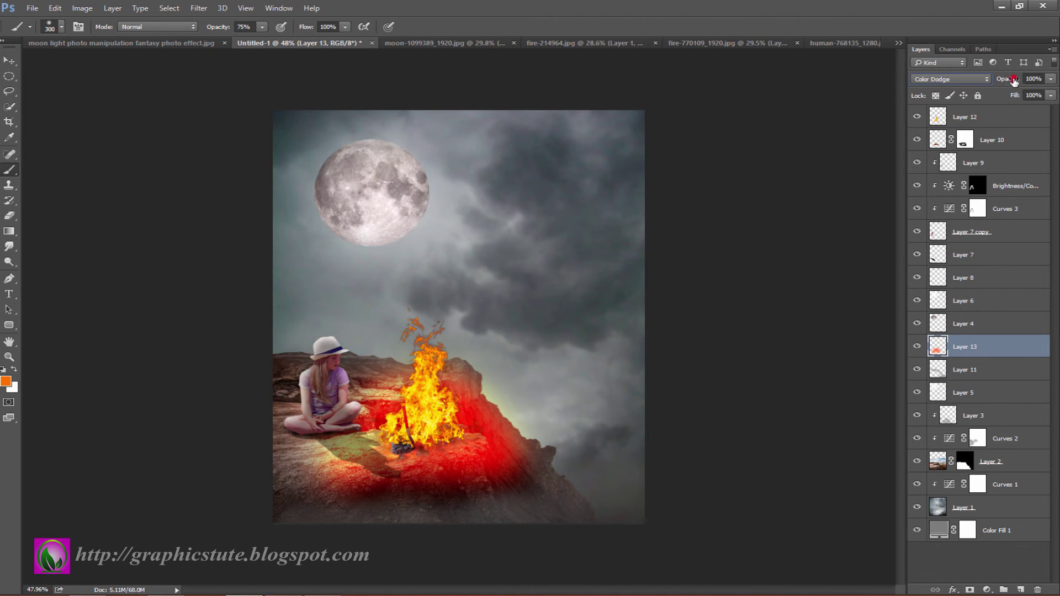
# Paint more glow across the rocks and bottom edge, fade Layer 13 to 11%, and add a layer
pyautogui.moveTo(1014, 80); pyautogui.dragTo(999, 81)
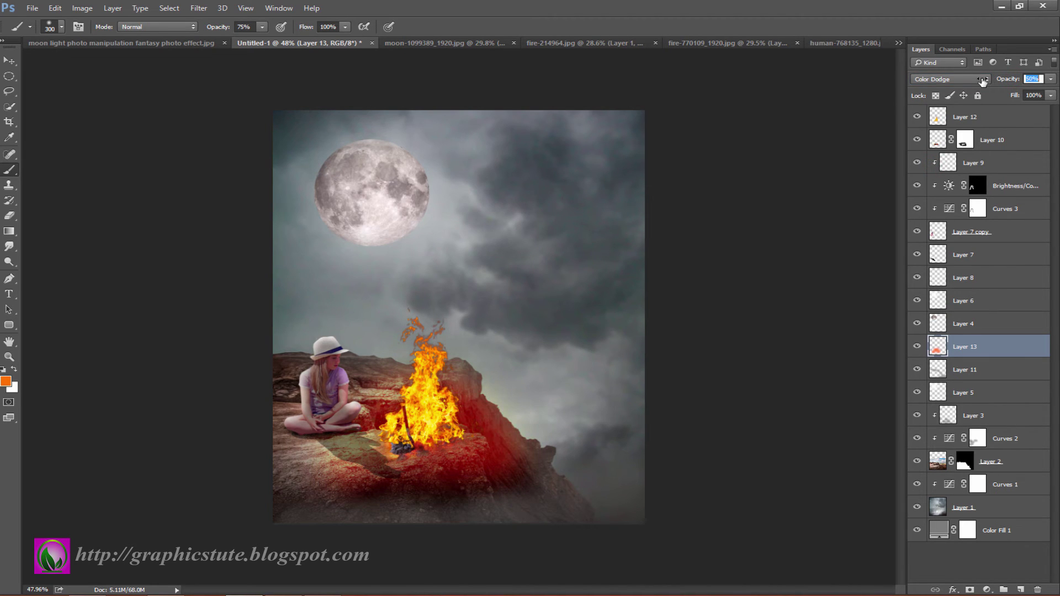
pyautogui.press('Return')
pyautogui.moveTo(385, 430); pyautogui.dragTo(377, 421)
pyautogui.moveTo(451, 460); pyautogui.dragTo(607, 503)
pyautogui.moveTo(552, 469); pyautogui.dragTo(497, 397)
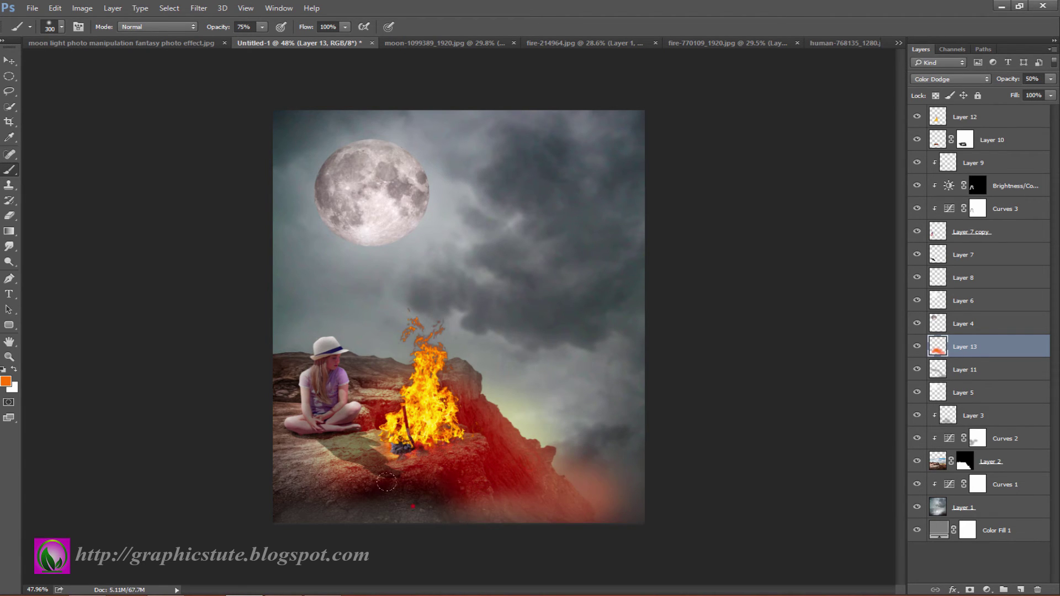
pyautogui.moveTo(387, 482); pyautogui.dragTo(231, 481)
pyautogui.moveTo(381, 448); pyautogui.dragTo(281, 448)
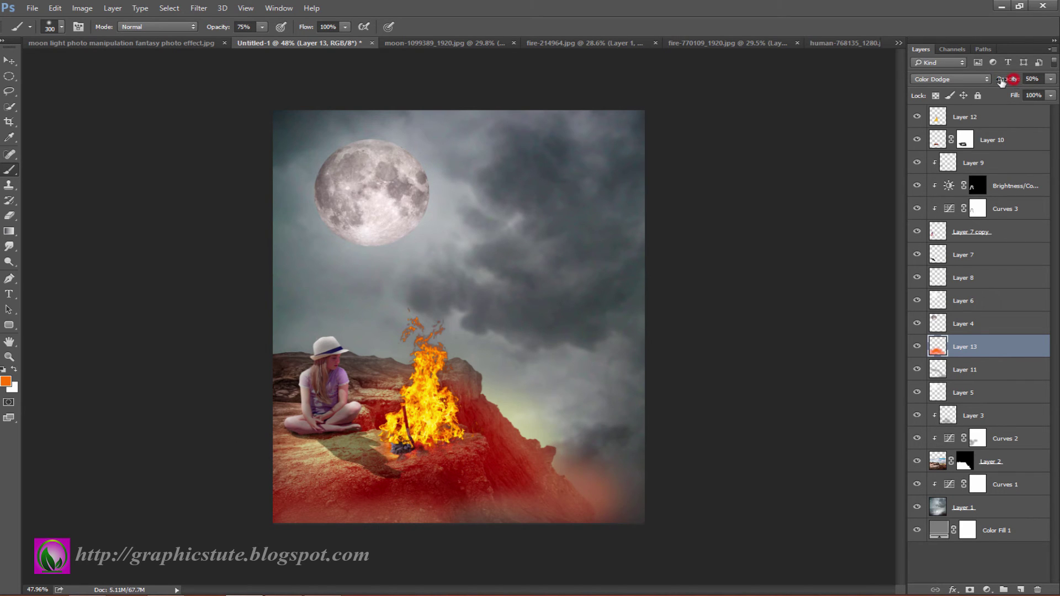
pyautogui.moveTo(1014, 82); pyautogui.dragTo(990, 82)
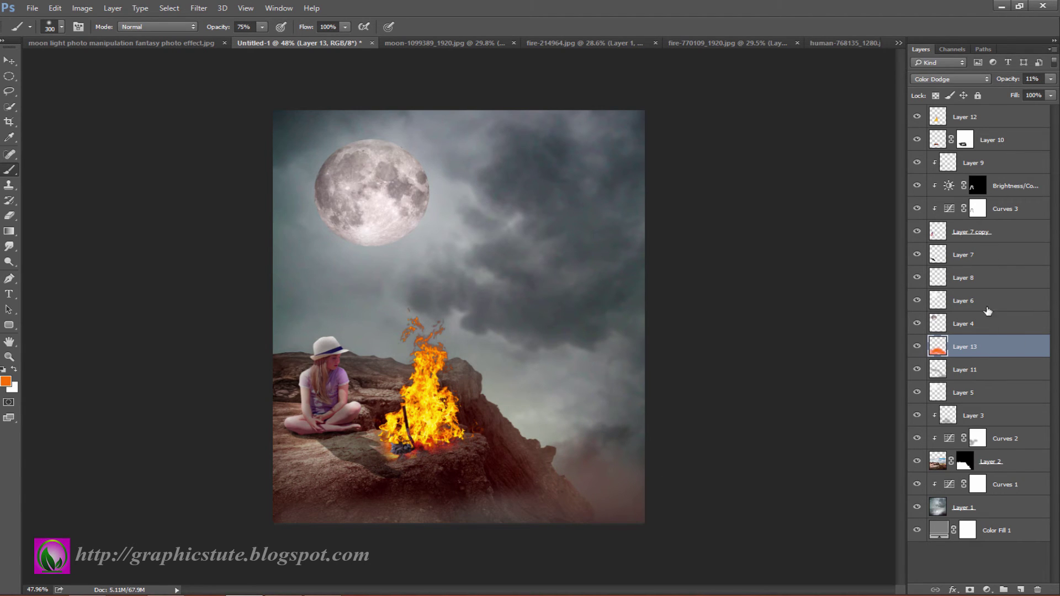
pyautogui.click(1021, 590)
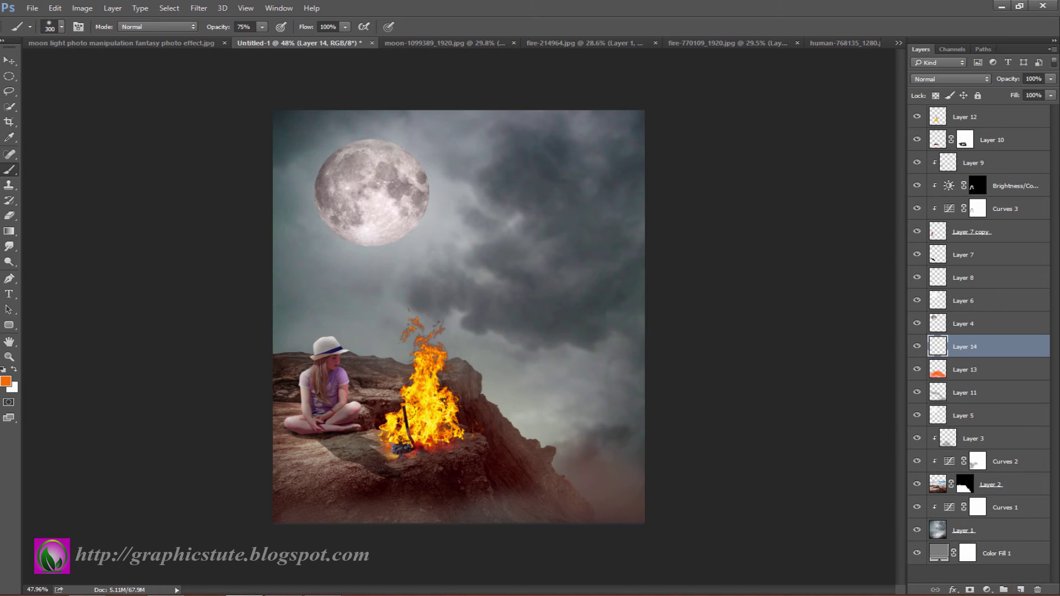
# Paint orange glow around the fire's base on Layer 14, blended as Color Dodge at 40%
pyautogui.moveTo(409, 411); pyautogui.dragTo(436, 458)
pyautogui.moveTo(386, 419); pyautogui.dragTo(365, 409)
pyautogui.moveTo(386, 464)
pyautogui.mouseDown()
pyautogui.moveTo(417, 411)
pyautogui.moveTo(486, 458)
pyautogui.mouseUp()
pyautogui.moveTo(480, 387); pyautogui.dragTo(442, 430)
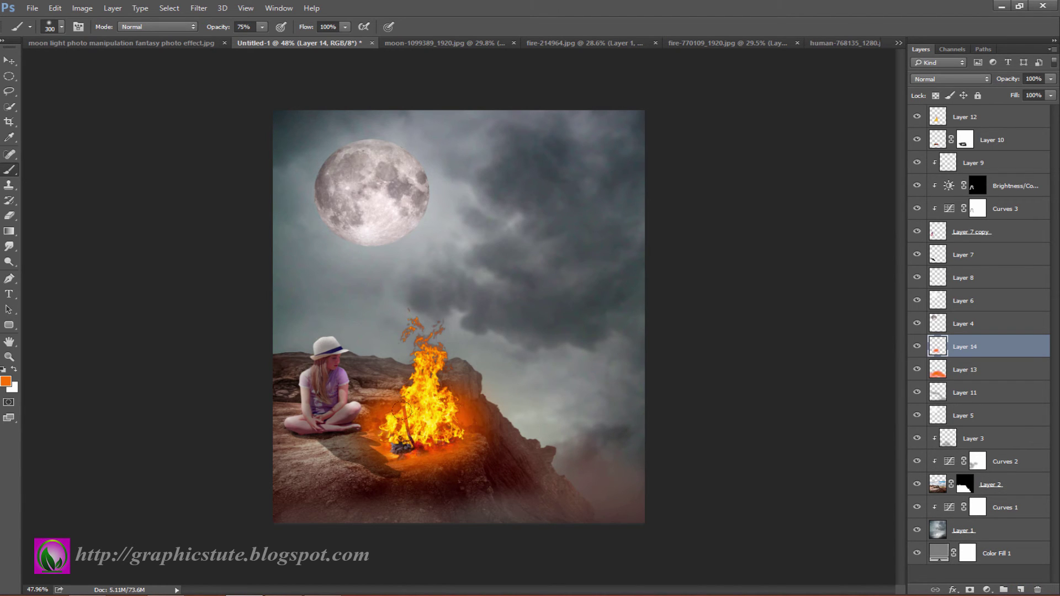
pyautogui.click(992, 82)
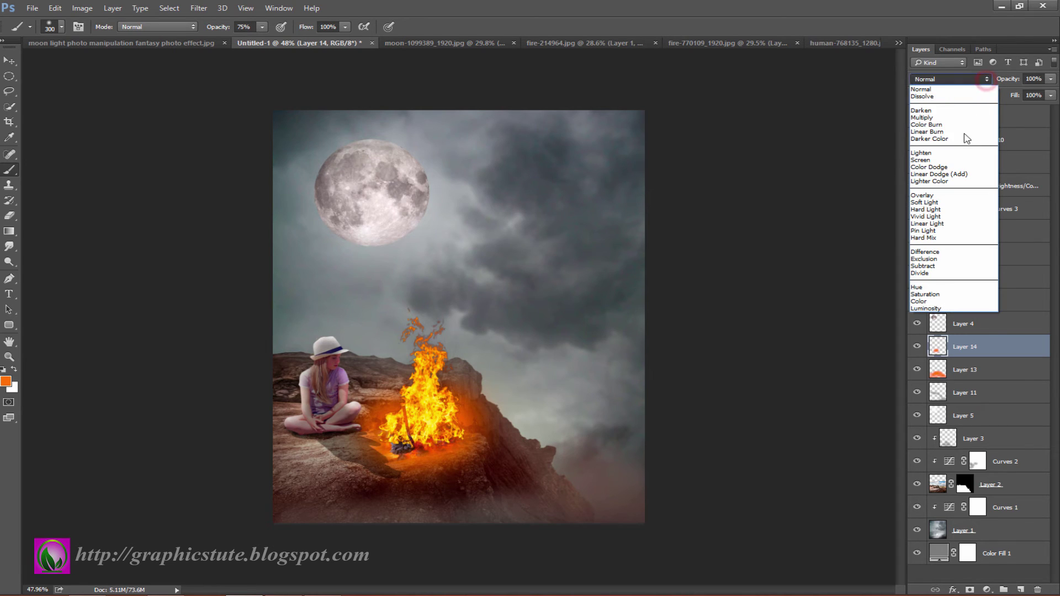
pyautogui.click(936, 168)
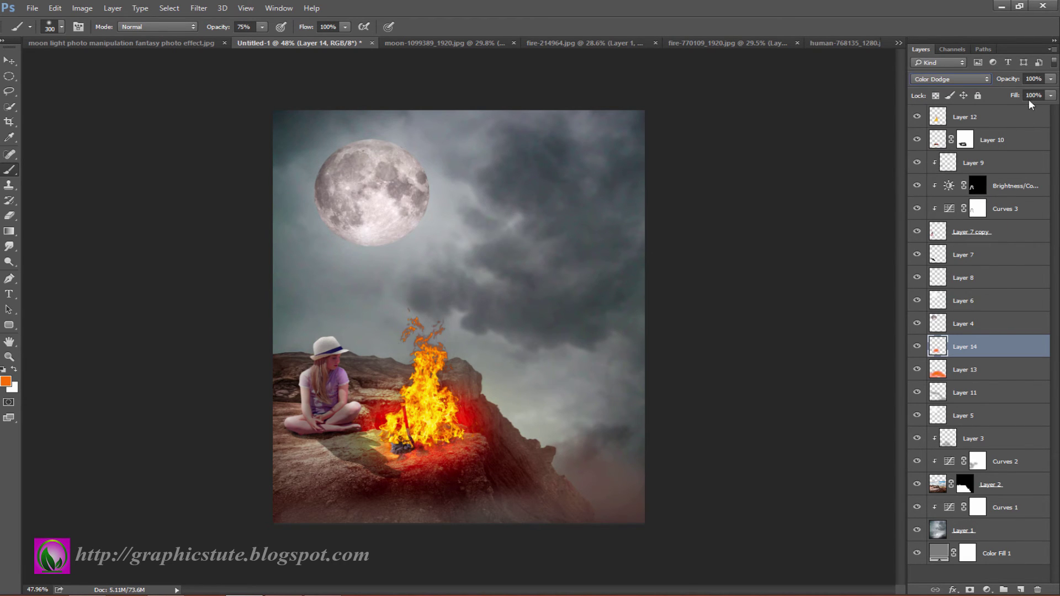
pyautogui.moveTo(1019, 82); pyautogui.dragTo(1006, 81)
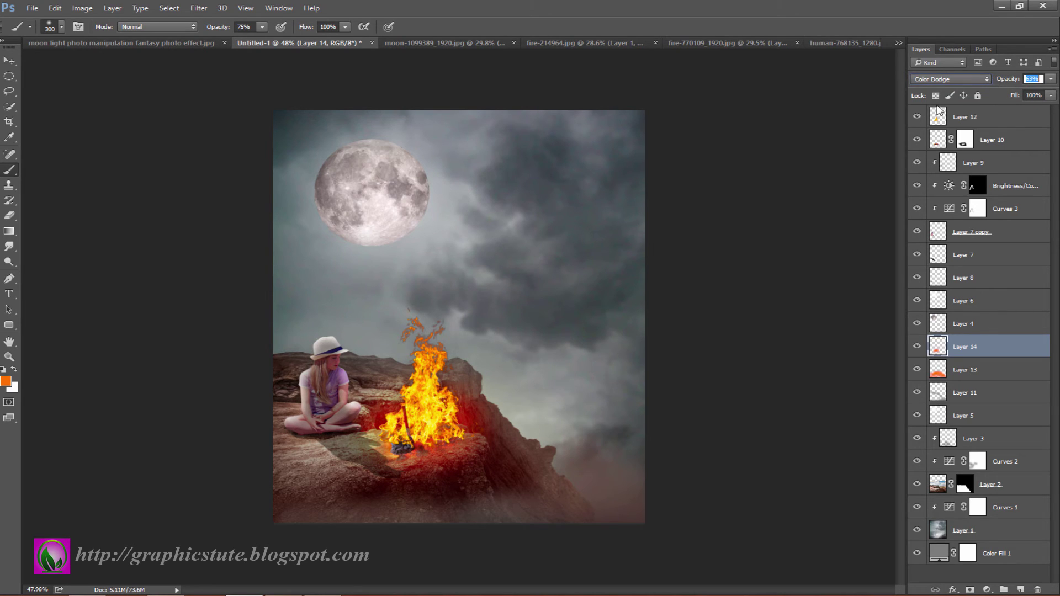
pyautogui.press('Return')
# Add new Layer 15 above Layer 9 and clip it to the girl
pyautogui.click(994, 164)
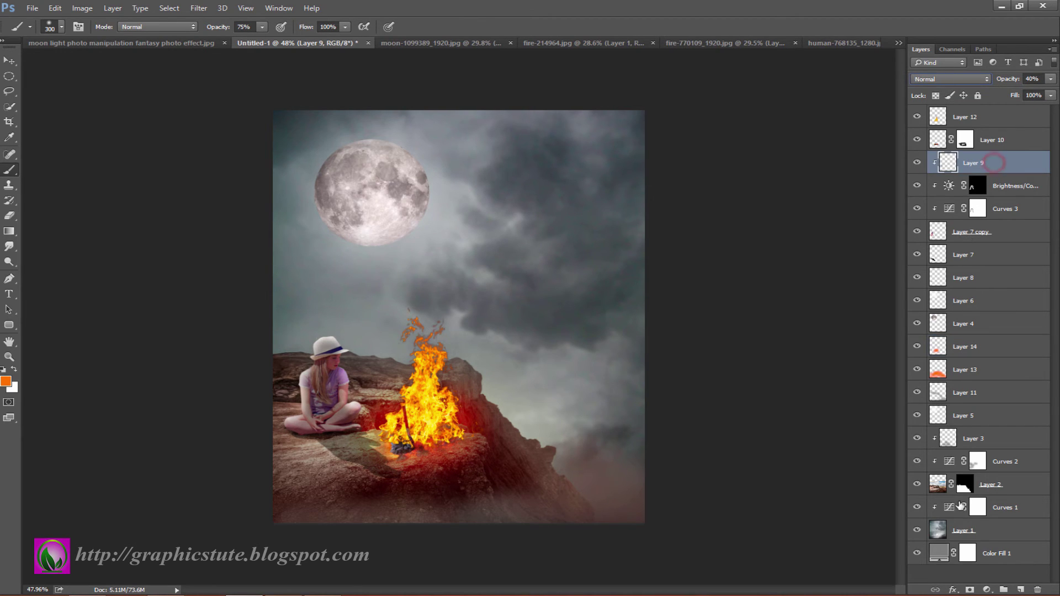
pyautogui.click(1021, 590)
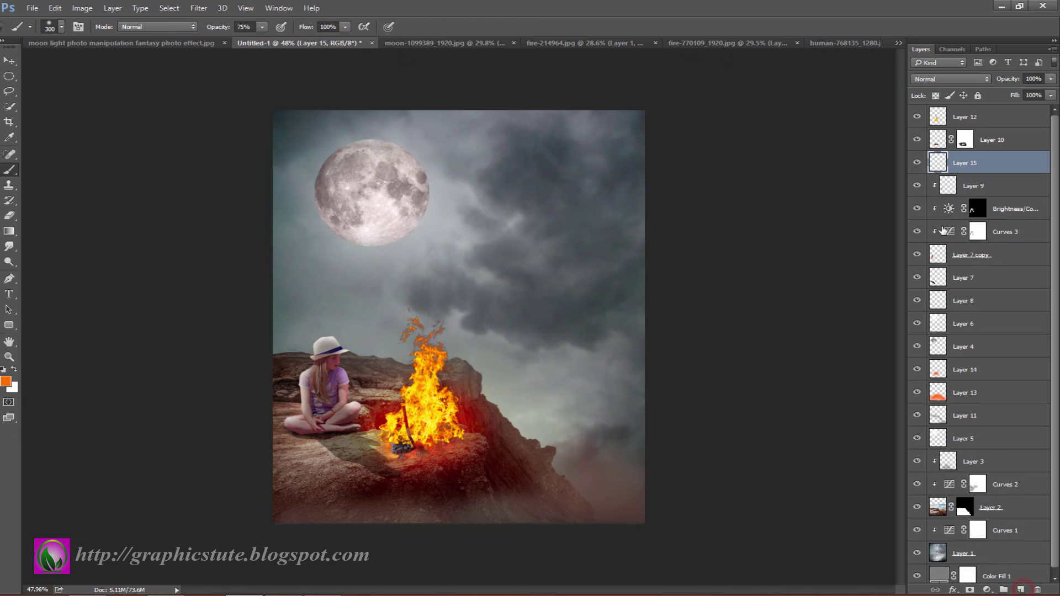
pyautogui.rightClick(970, 172)
pyautogui.click(870, 273)
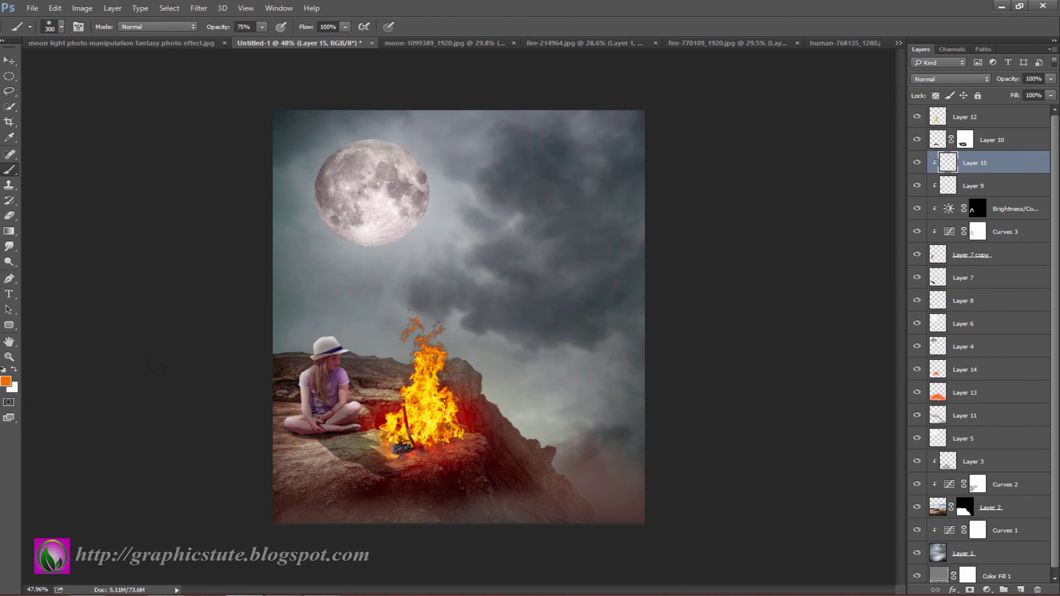
# Zoom in on the girl and fire and set the foreground colour to yellow-orange f7ab08
pyautogui.click(9, 357)
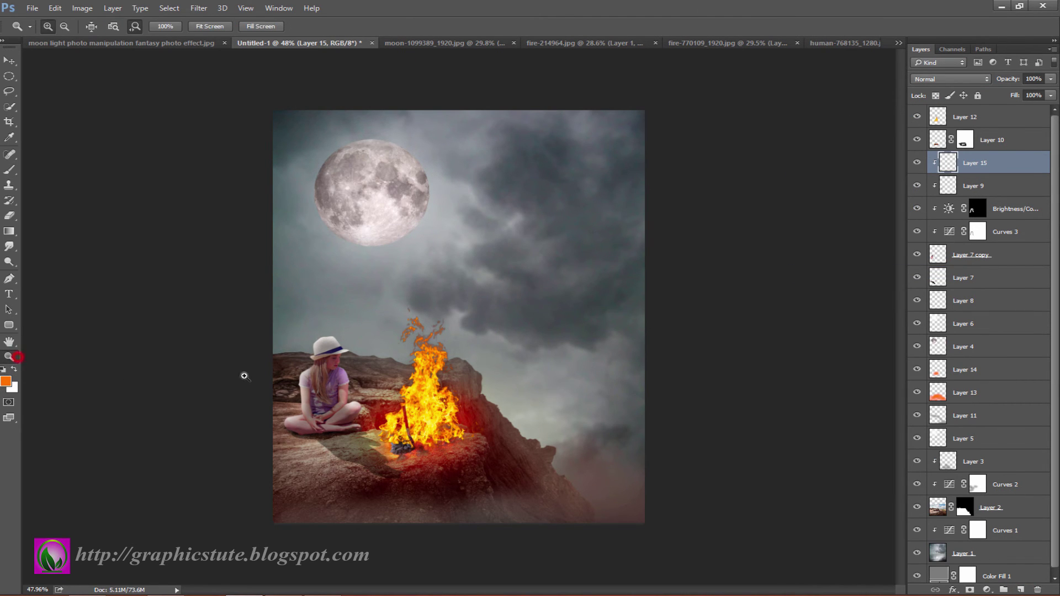
pyautogui.click(323, 373)
pyautogui.moveTo(350, 400); pyautogui.dragTo(438, 260)
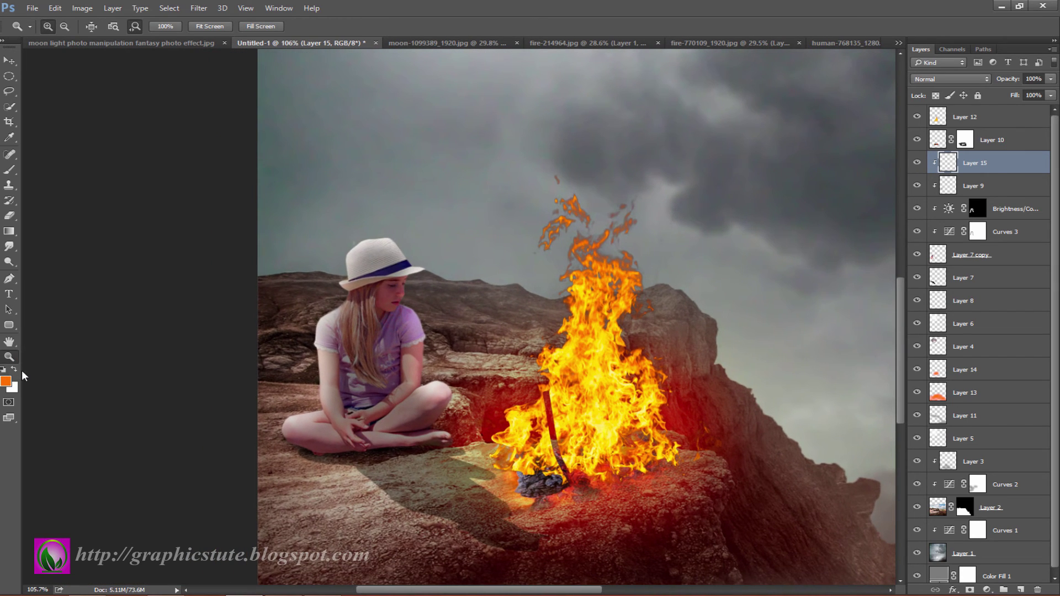
pyautogui.click(6, 381)
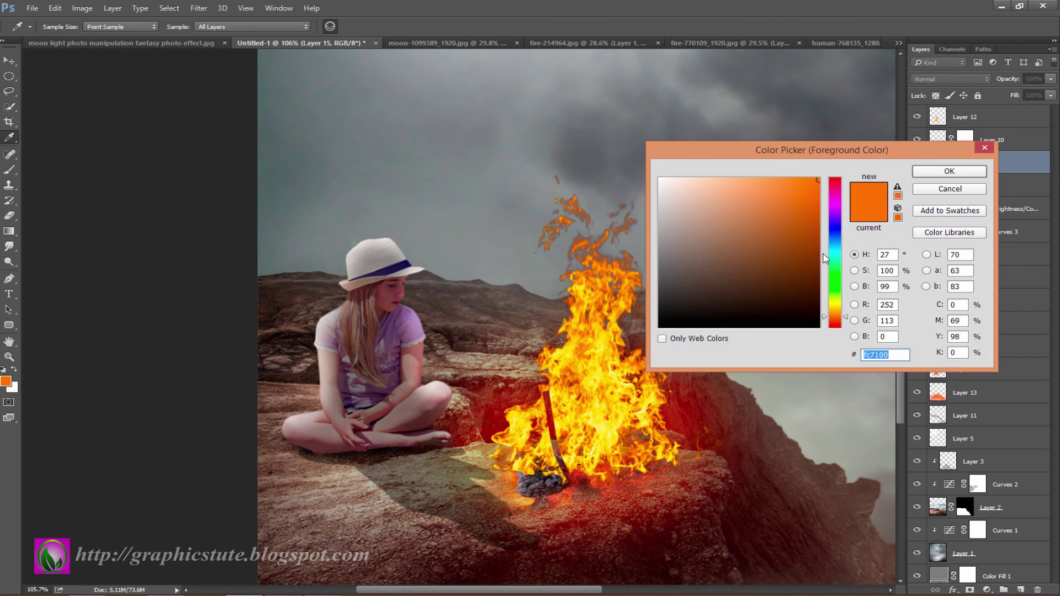
pyautogui.moveTo(845, 316); pyautogui.dragTo(845, 310)
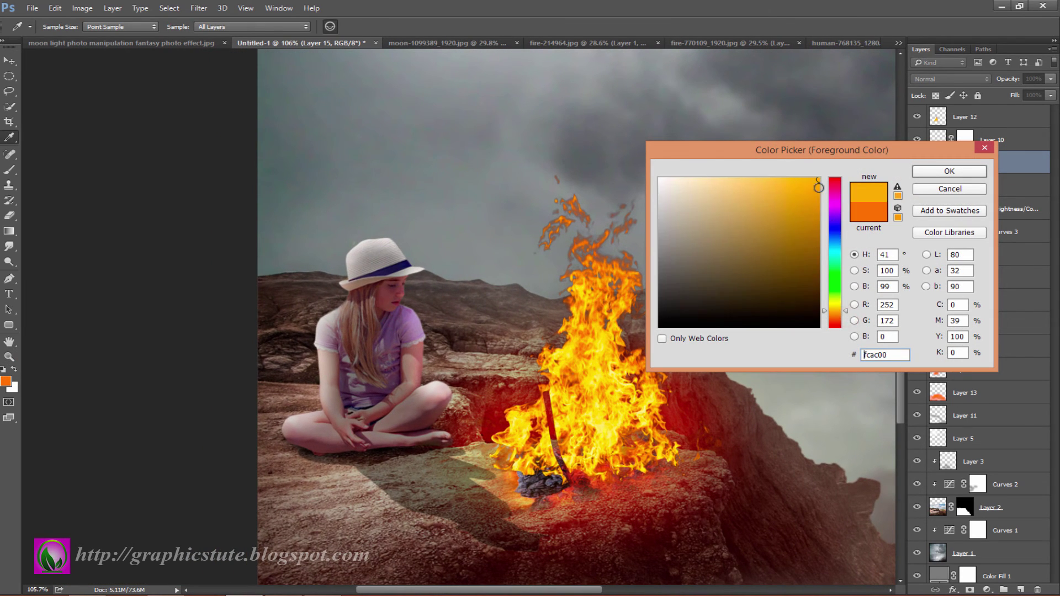
pyautogui.click(817, 183)
pyautogui.click(949, 171)
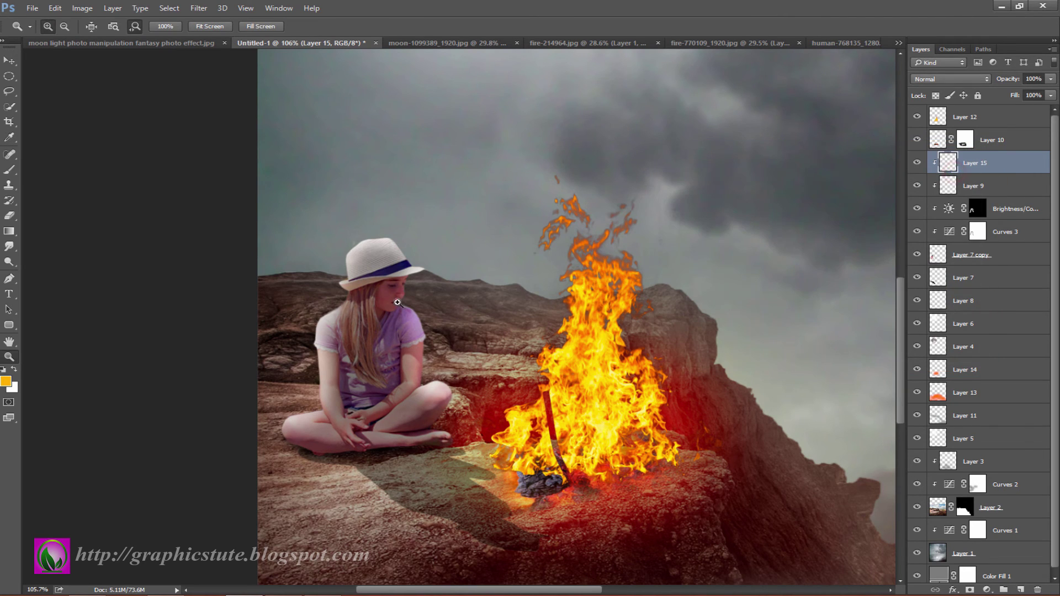
pyautogui.click(10, 170)
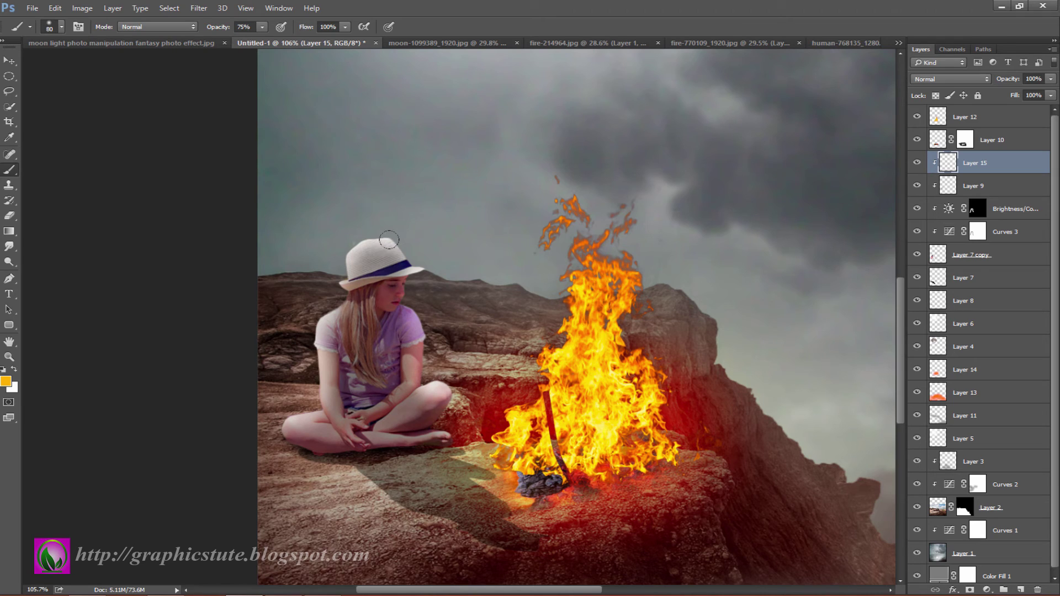
# Paint yellow-orange over the girl's hat, arm and legs on Layer 15, blended as Soft Light
pyautogui.moveTo(378, 246)
pyautogui.mouseDown()
pyautogui.moveTo(400, 269)
pyautogui.moveTo(418, 362)
pyautogui.mouseUp()
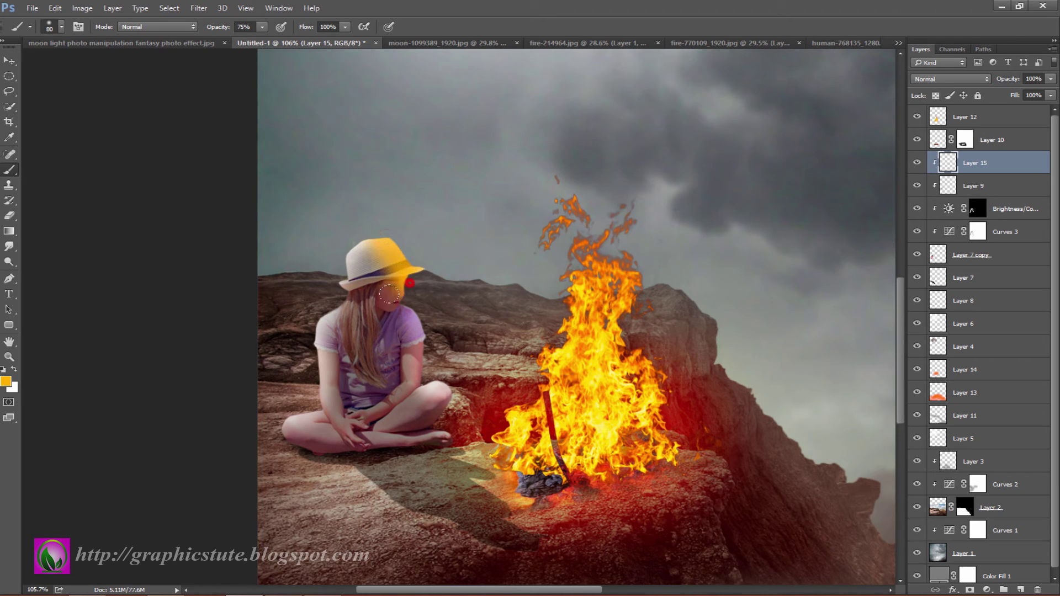
pyautogui.moveTo(403, 325); pyautogui.dragTo(359, 428)
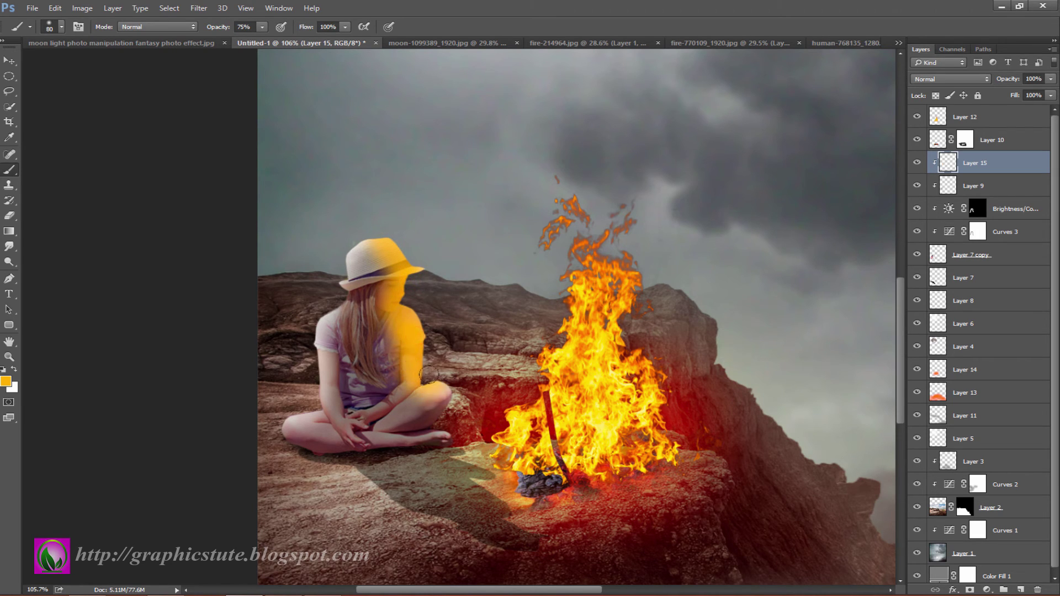
pyautogui.click(982, 79)
pyautogui.click(933, 202)
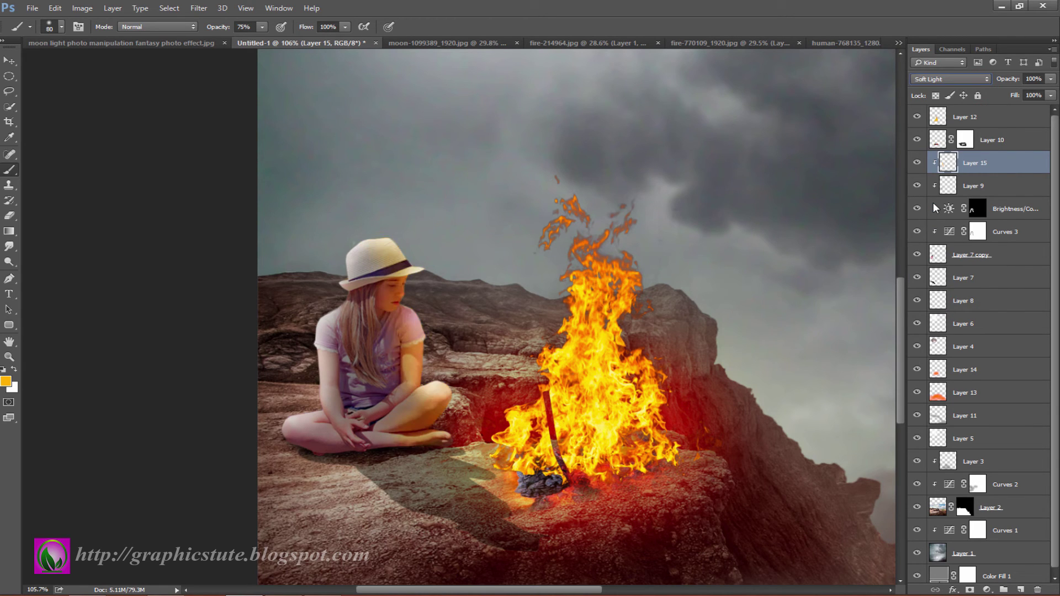
pyautogui.keyDown('alt'); pyautogui.click(933, 202); pyautogui.keyUp('alt')
# Add warm paint to the girl's knee, foot, upper arm, hands and ankle
pyautogui.moveTo(416, 396); pyautogui.dragTo(398, 412)
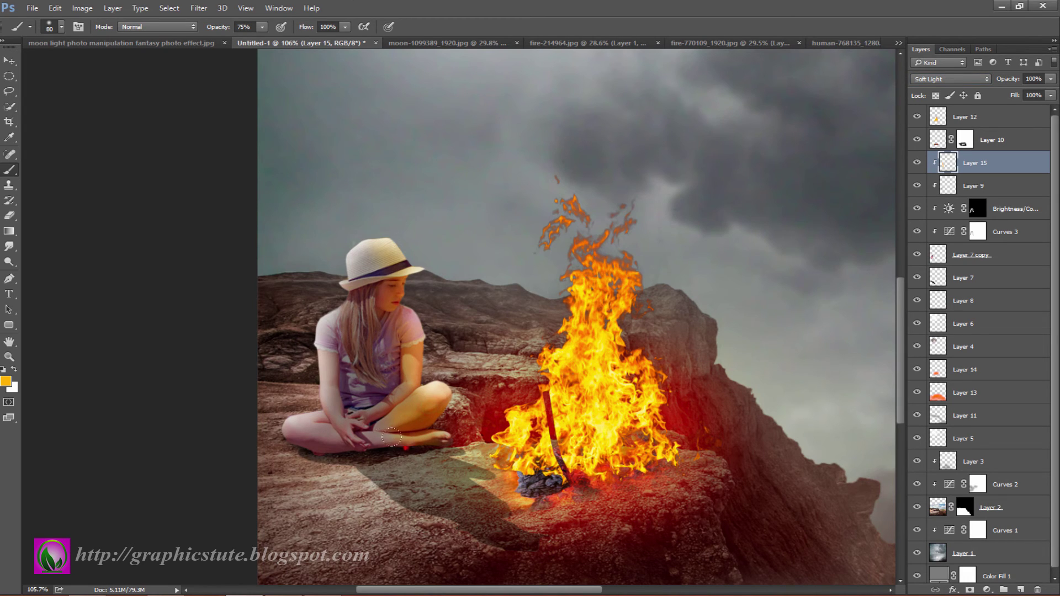
pyautogui.moveTo(364, 445); pyautogui.dragTo(406, 448)
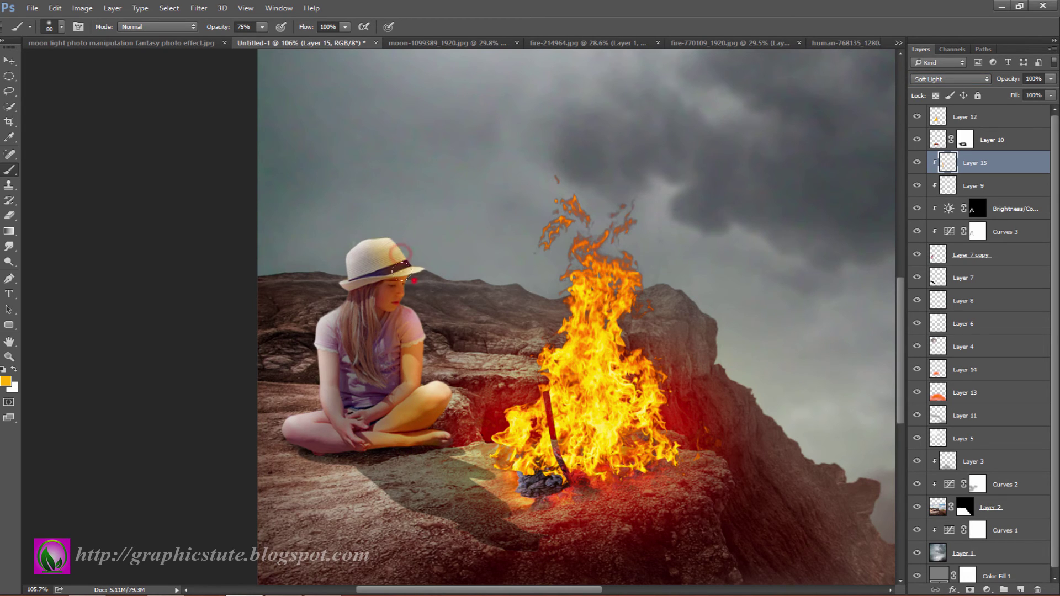
pyautogui.moveTo(419, 336); pyautogui.dragTo(427, 364)
pyautogui.moveTo(363, 442); pyautogui.dragTo(315, 446)
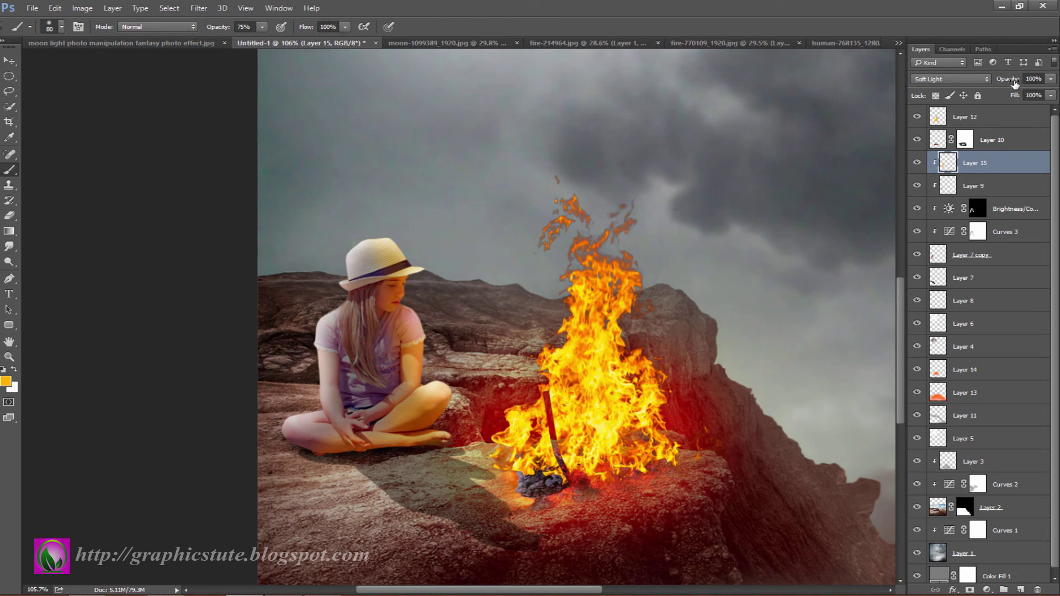
# Lower the warm tint layer to 75% opacity and compare it toggled on and off
pyautogui.moveTo(1014, 81); pyautogui.dragTo(1011, 82)
pyautogui.write('75')
pyautogui.press('Return')
pyautogui.click(917, 162)
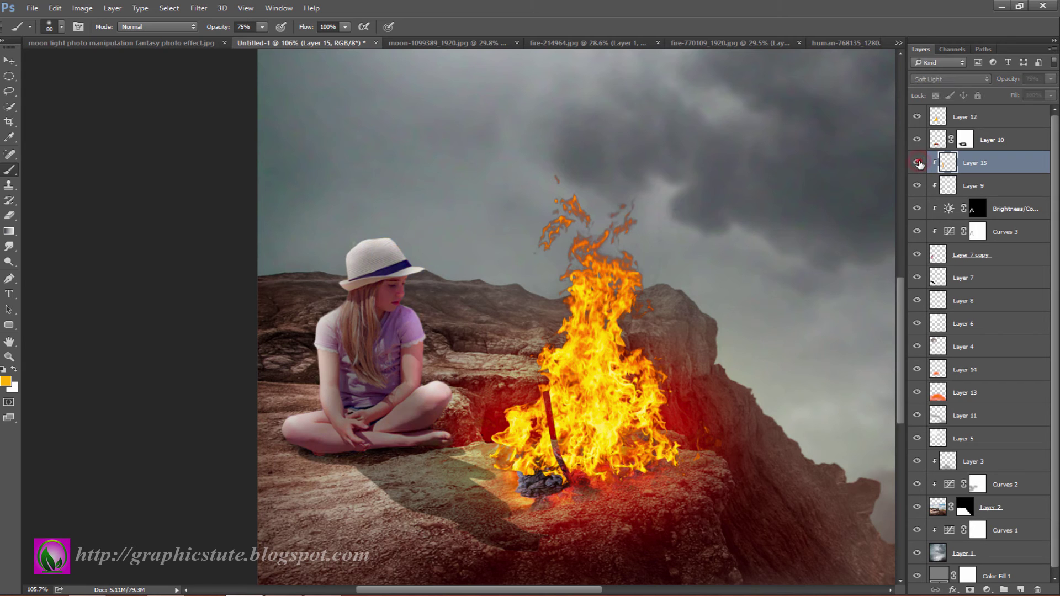
pyautogui.click(918, 162)
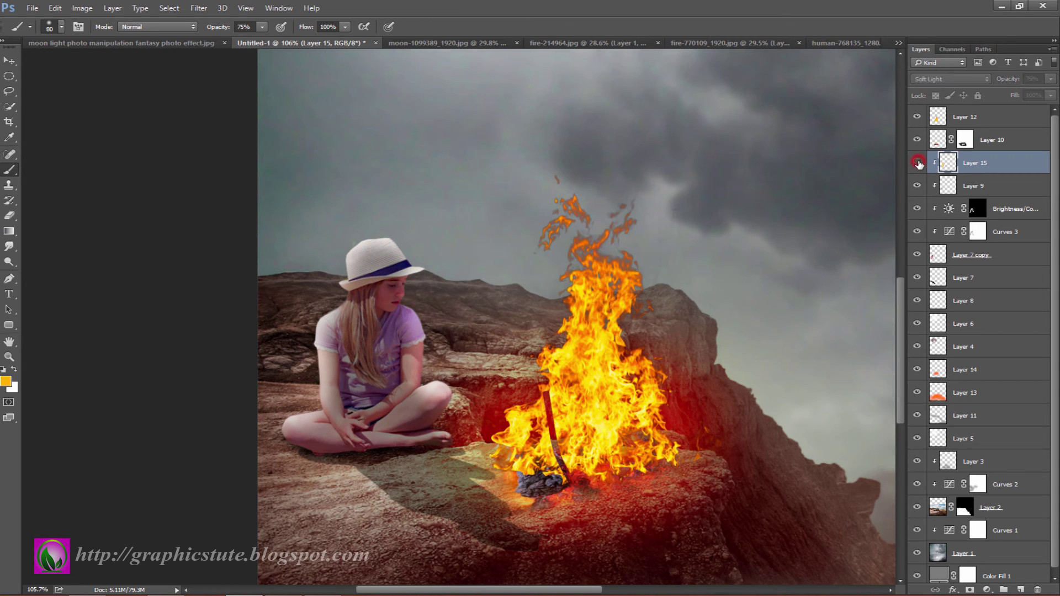
# Zoom out to show the whole image
pyautogui.click(9, 356)
pyautogui.moveTo(411, 359)
pyautogui.mouseDown()
pyautogui.moveTo(398, 296)
pyautogui.moveTo(359, 265)
pyautogui.mouseUp()
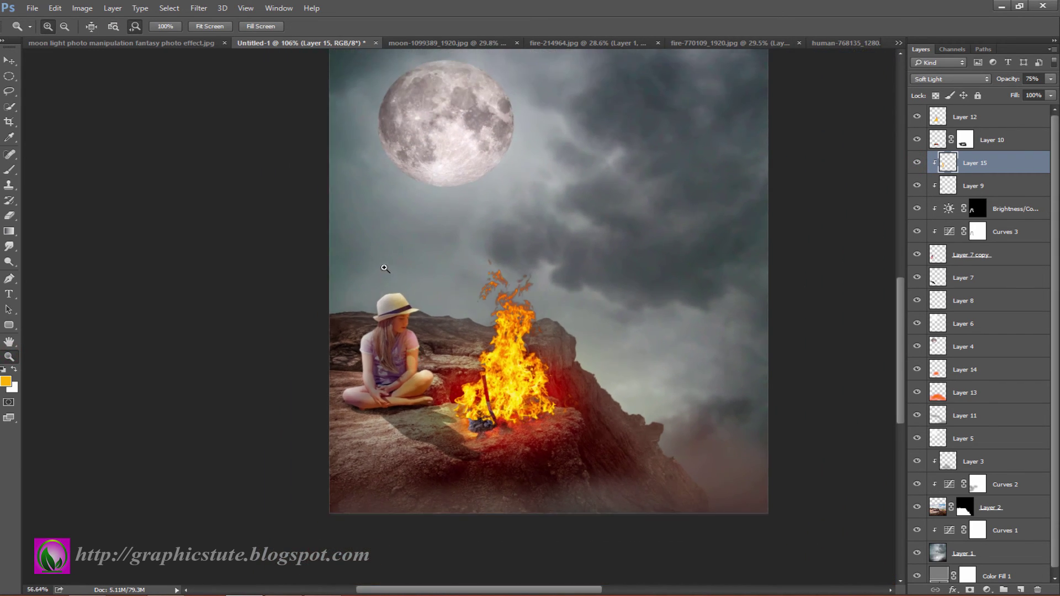
pyautogui.click(965, 116)
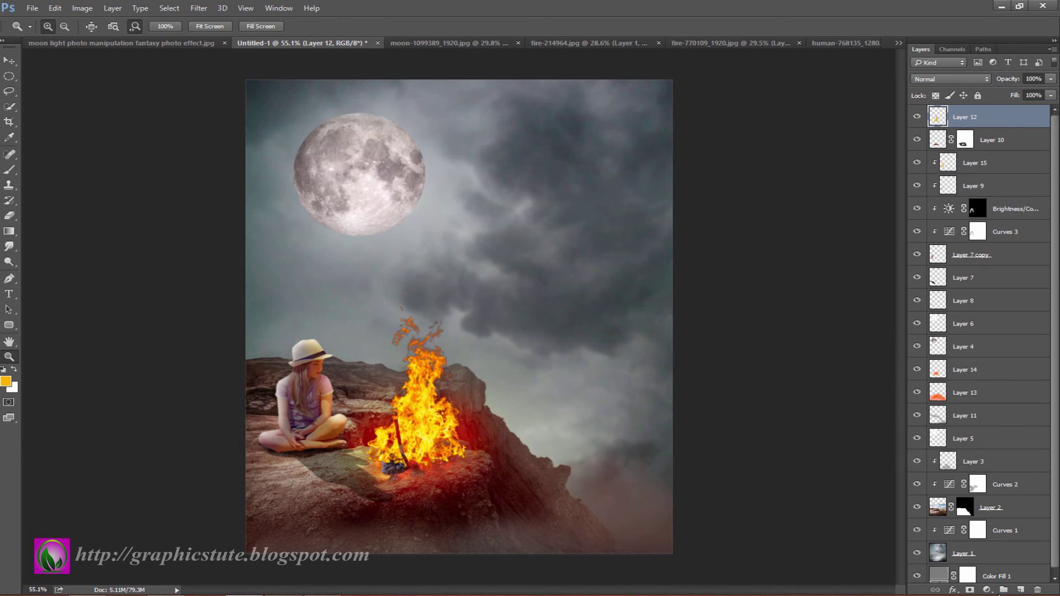
# Add a black Solid Color fill layer and target its mask
pyautogui.click(987, 590)
pyautogui.click(939, 335)
pyautogui.moveTo(721, 315); pyautogui.dragTo(659, 326)
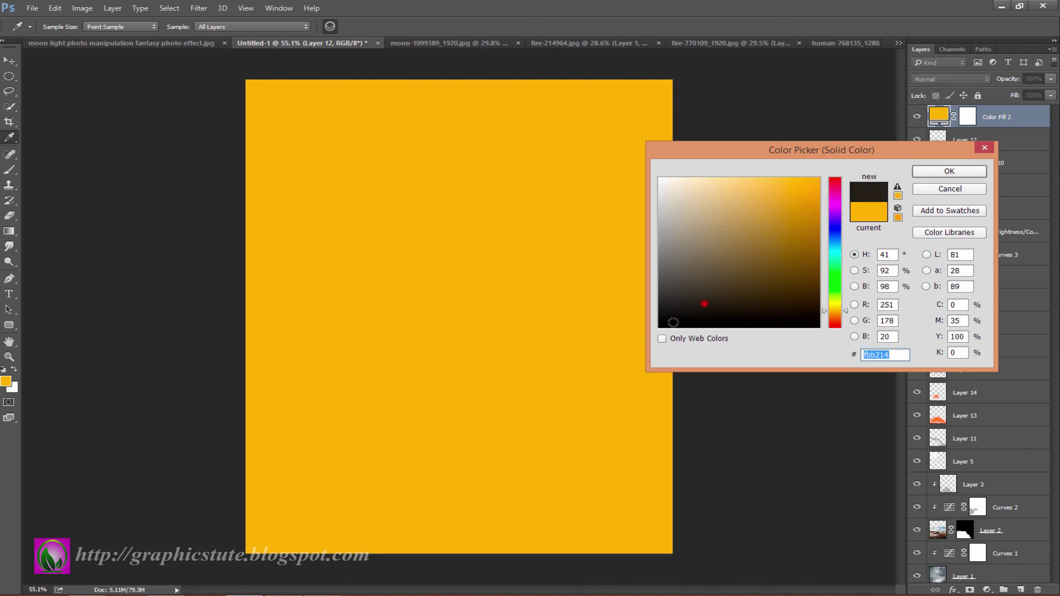
pyautogui.click(971, 173)
pyautogui.click(975, 122)
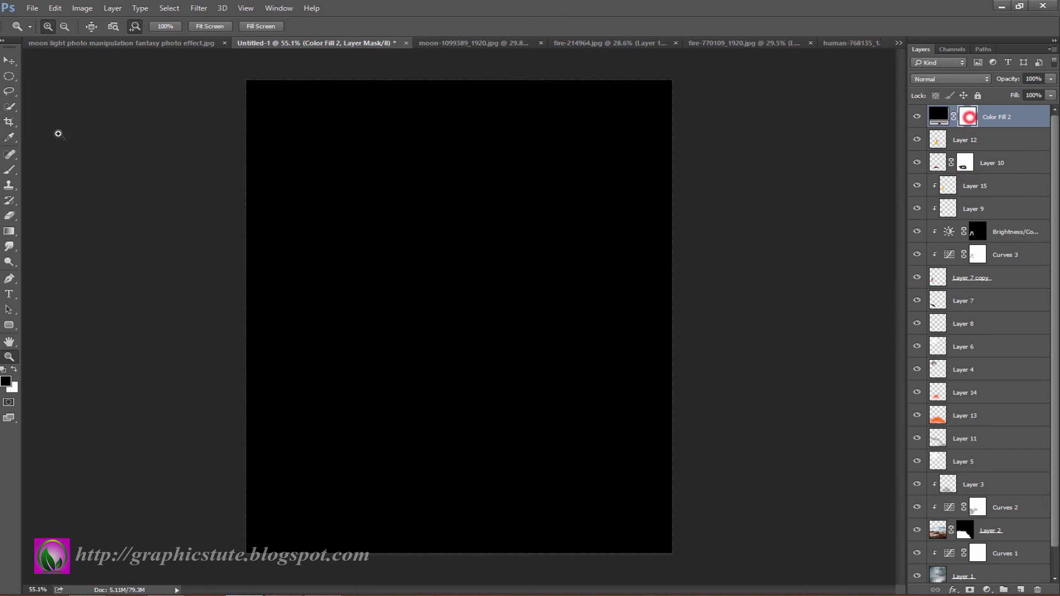
# Draw a gradient on the mask to reveal the centre, leaving dark vignette edges
pyautogui.click(8, 234)
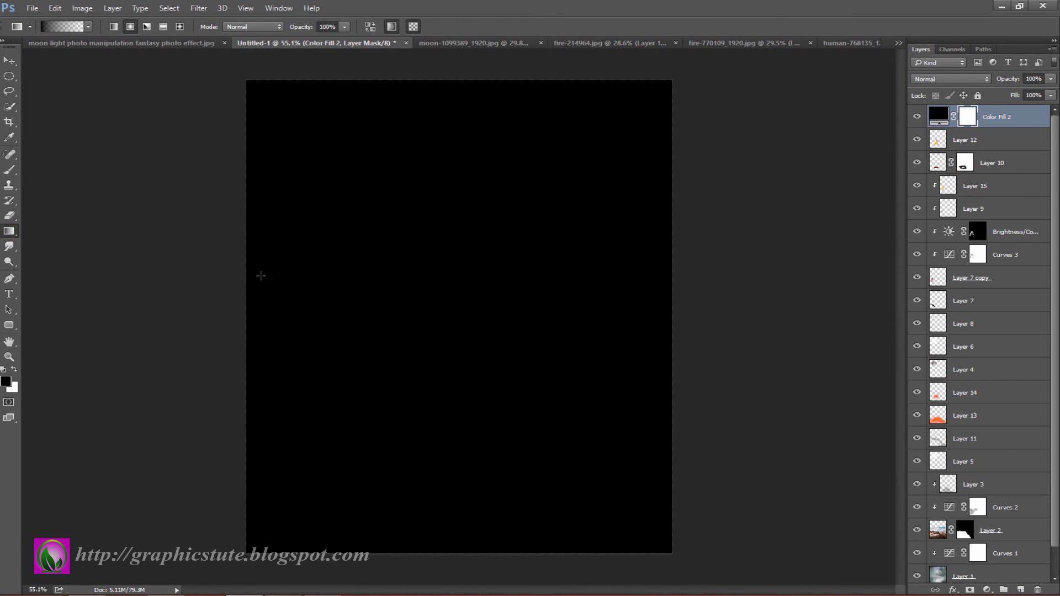
pyautogui.moveTo(434, 296); pyautogui.dragTo(695, 276)
pyautogui.click(9, 60)
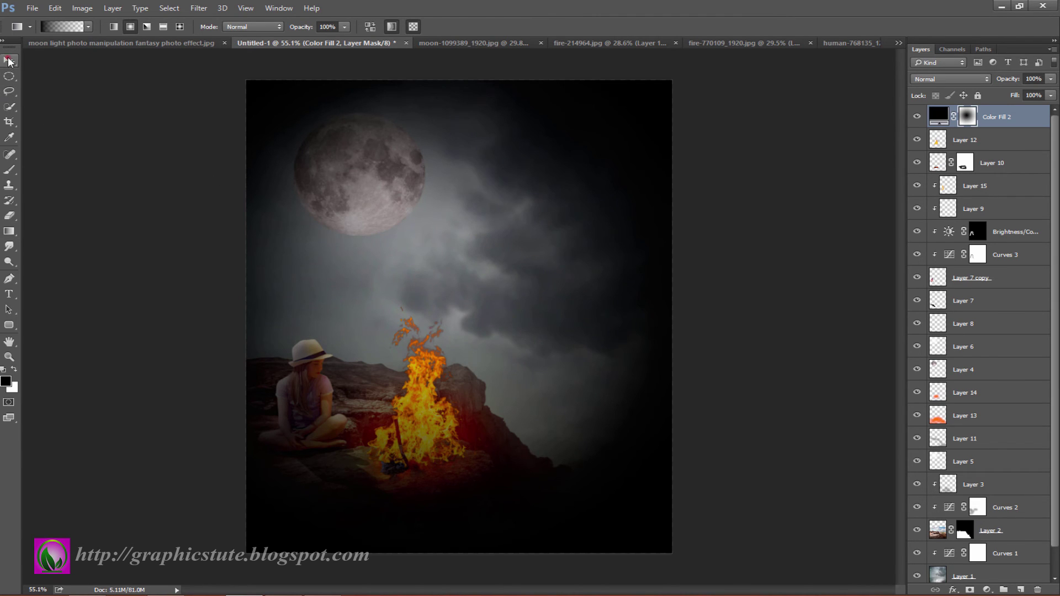
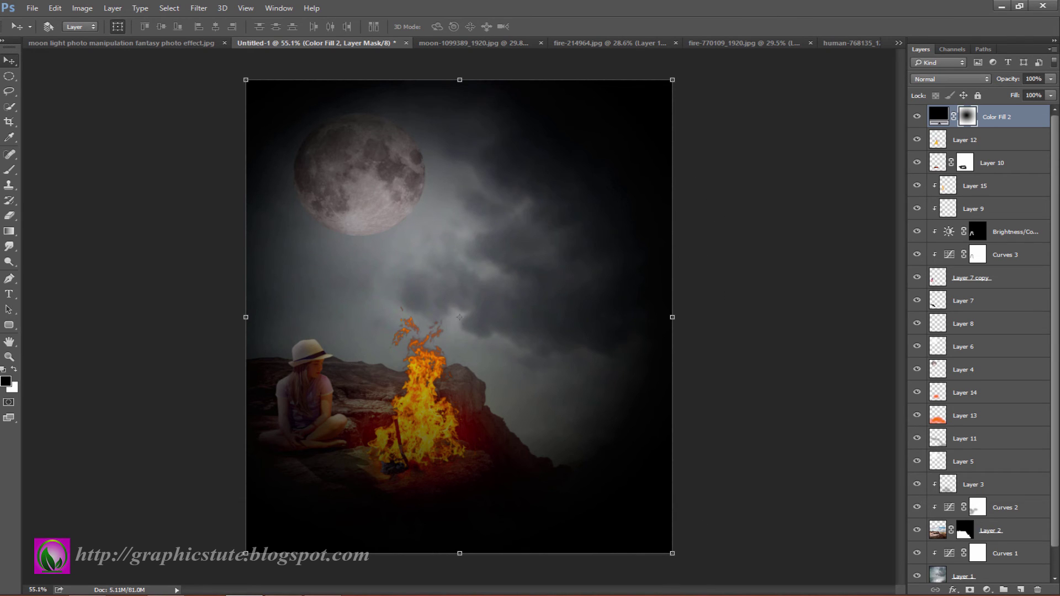
# Enlarge the Color Fill 2 vignette mask and lower the layer's opacity to about 64%
pyautogui.moveTo(672, 553); pyautogui.dragTo(745, 593)
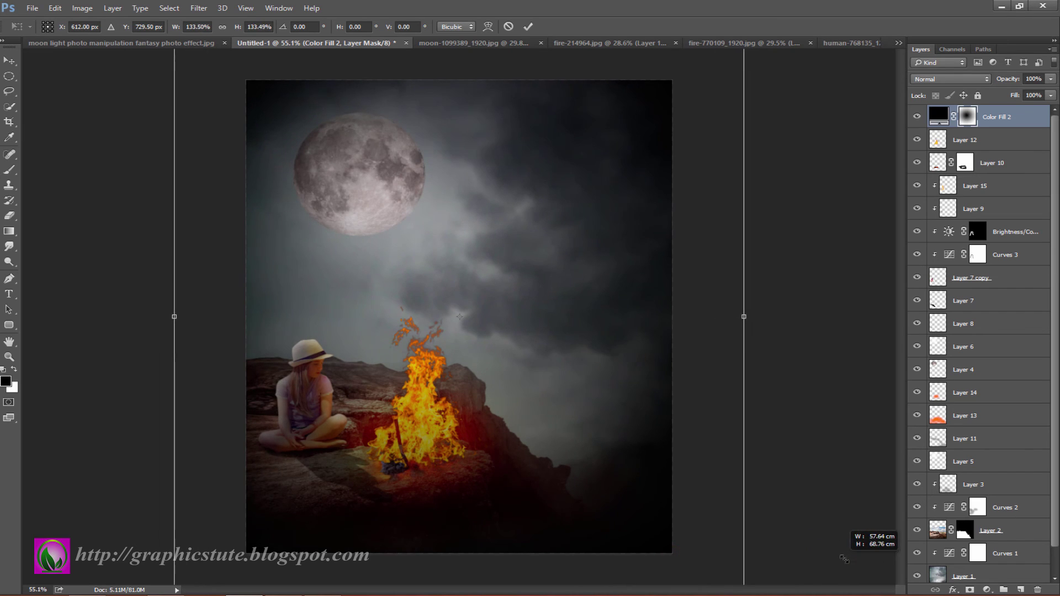
pyautogui.click(528, 26)
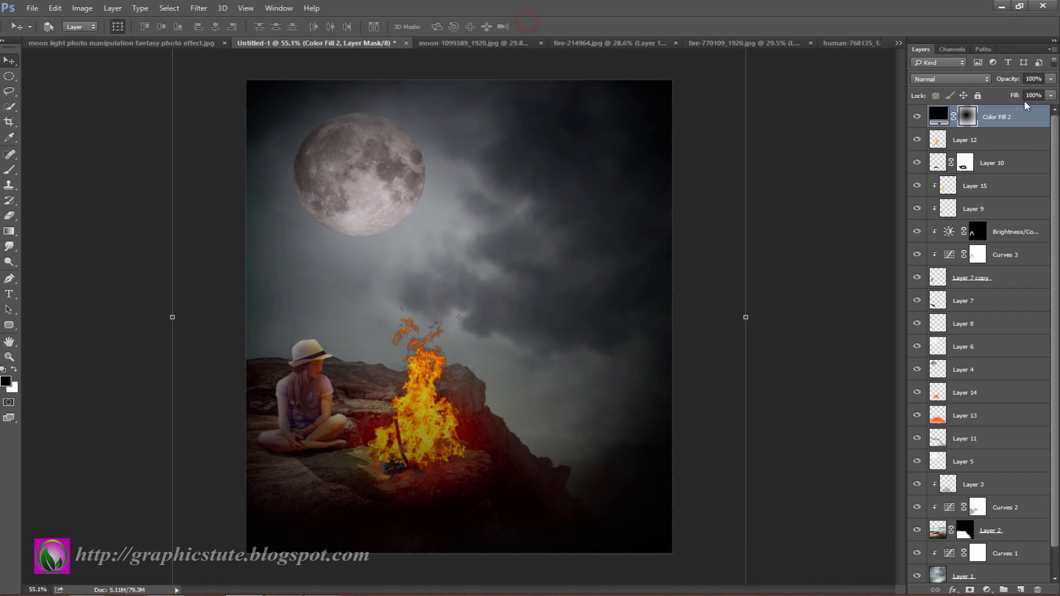
pyautogui.moveTo(1011, 81)
pyautogui.mouseDown()
pyautogui.moveTo(987, 82)
pyautogui.moveTo(1009, 81)
pyautogui.mouseUp()
pyautogui.click(916, 117)
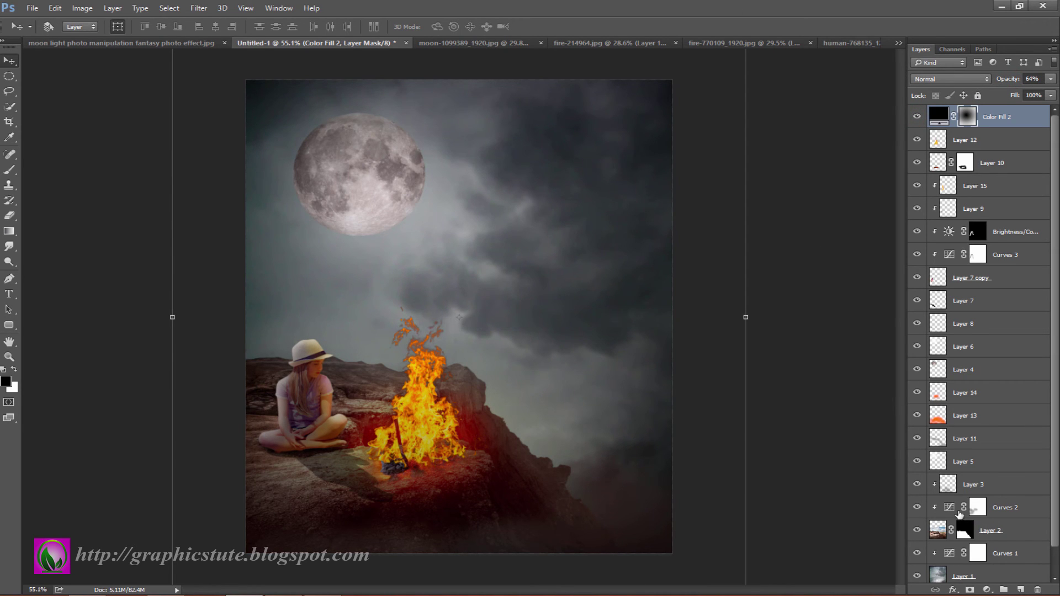
pyautogui.click(987, 590)
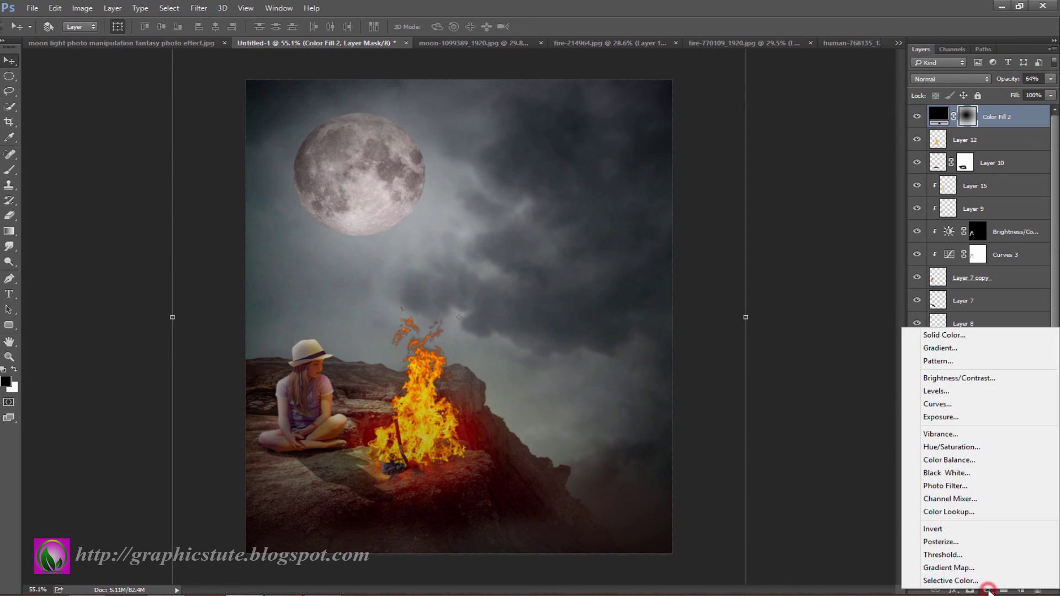
# Add a Color Lookup adjustment using the Moonlight.3DL look for a blue night grade
pyautogui.click(966, 512)
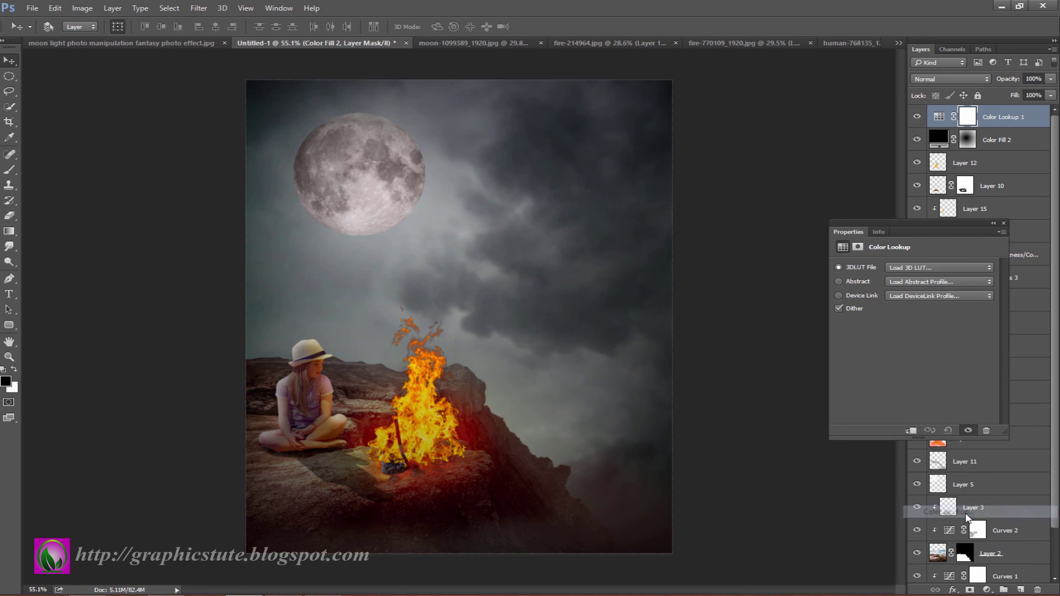
pyautogui.click(990, 268)
pyautogui.click(939, 548)
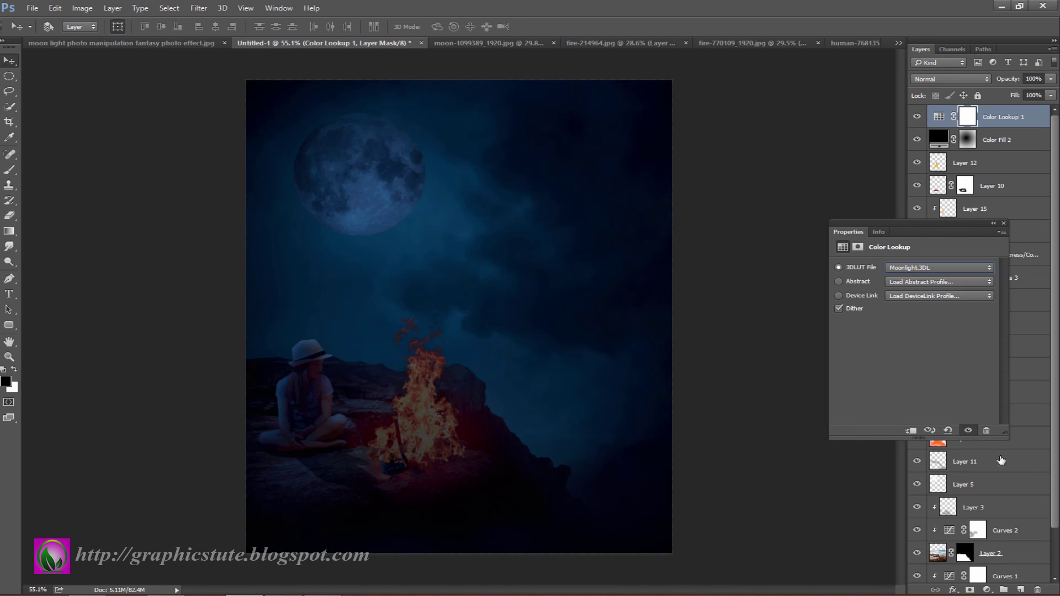
pyautogui.click(1005, 225)
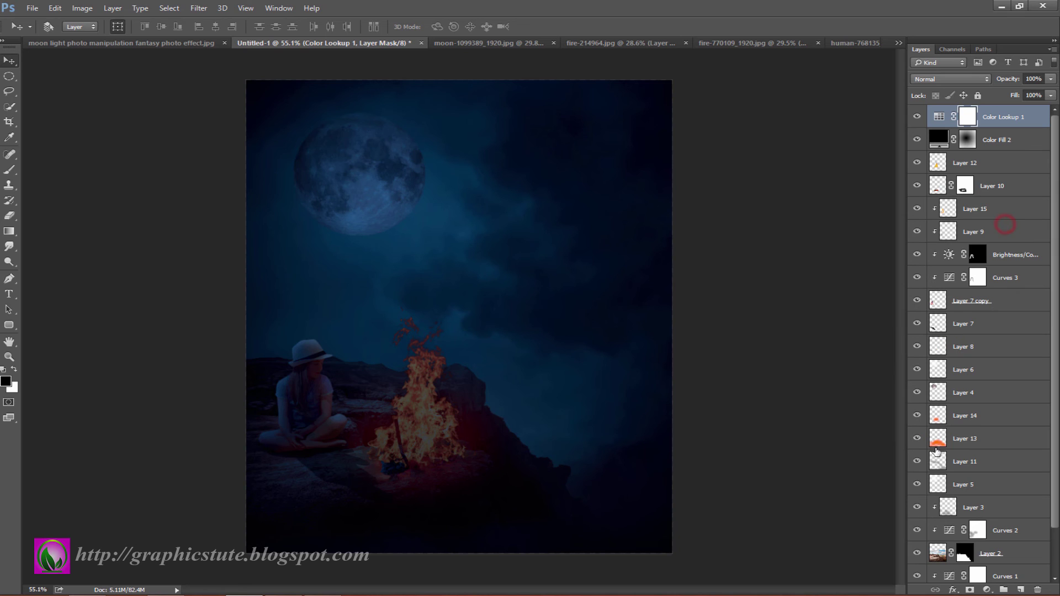
# Add a clipped Brightness/Contrast layer with raised brightness, then reduce its opacity
pyautogui.click(986, 588)
pyautogui.click(975, 379)
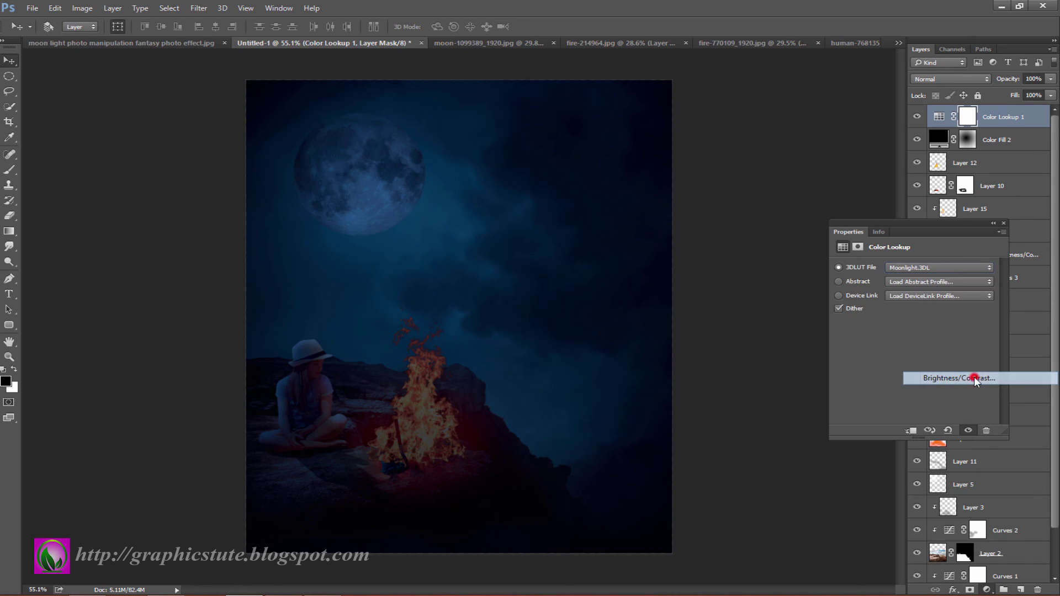
pyautogui.click(910, 430)
pyautogui.moveTo(914, 298); pyautogui.dragTo(988, 299)
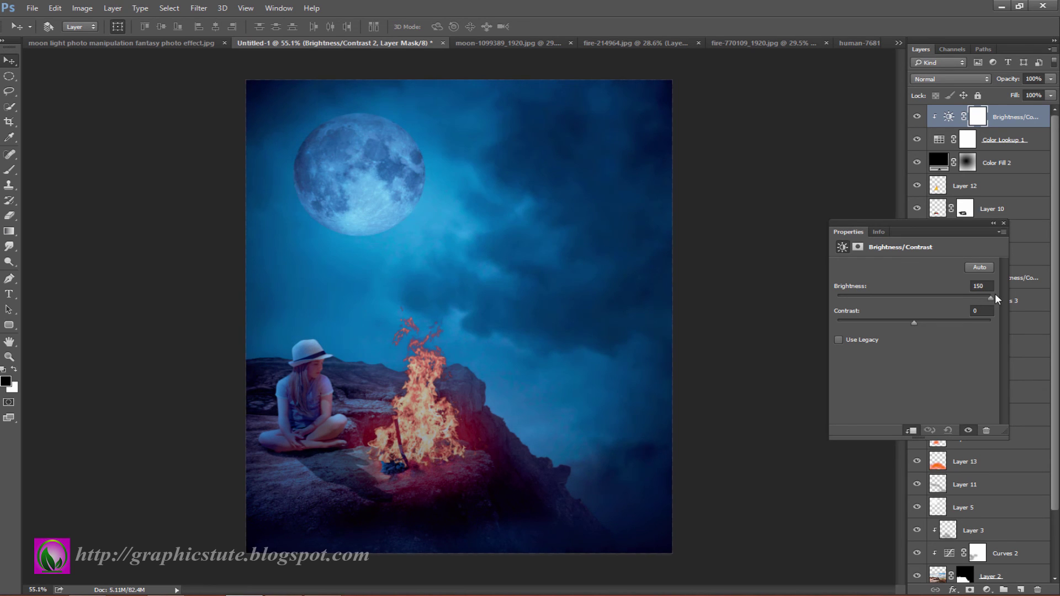
pyautogui.click(1004, 223)
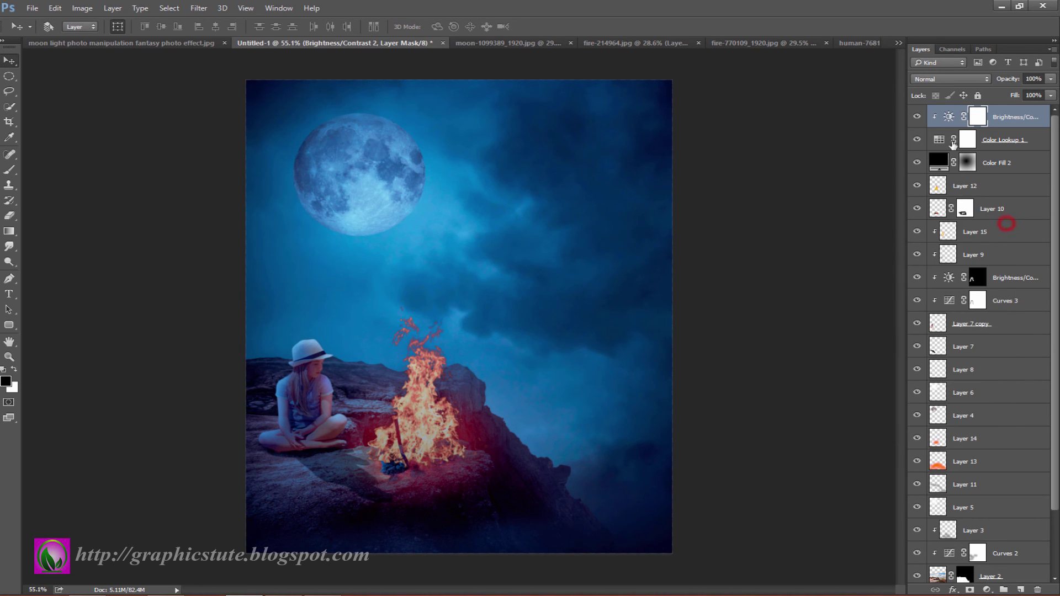
pyautogui.click(916, 117)
pyautogui.click(916, 117)
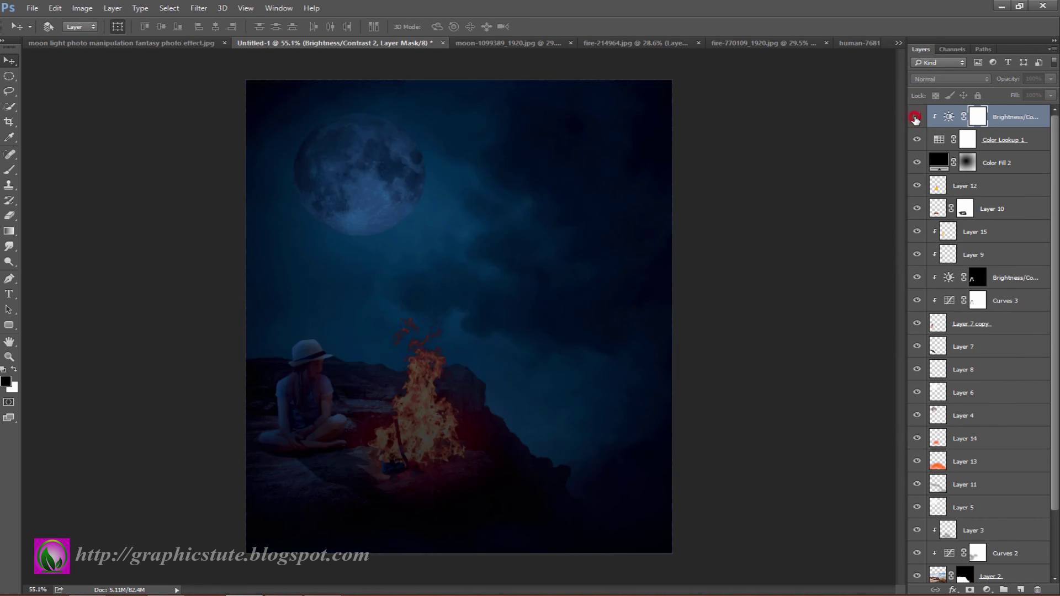
pyautogui.moveTo(1017, 79)
pyautogui.mouseDown()
pyautogui.moveTo(1001, 80)
pyautogui.moveTo(1019, 81)
pyautogui.mouseUp()
# Paint on the Color Lookup mask to keep the campfire and nearby rock warm
pyautogui.press('b')
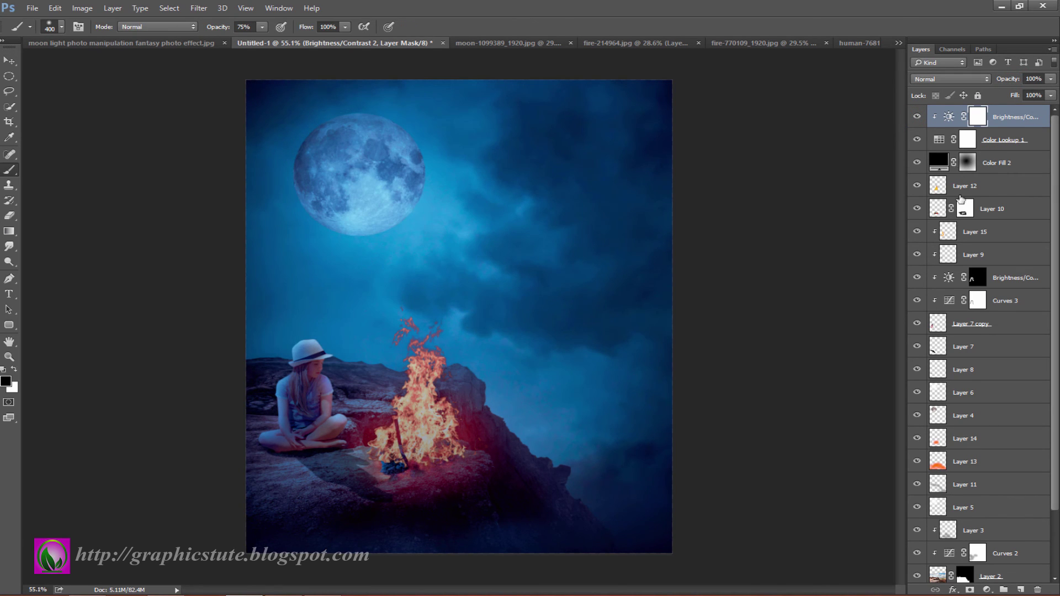
pyautogui.click(969, 142)
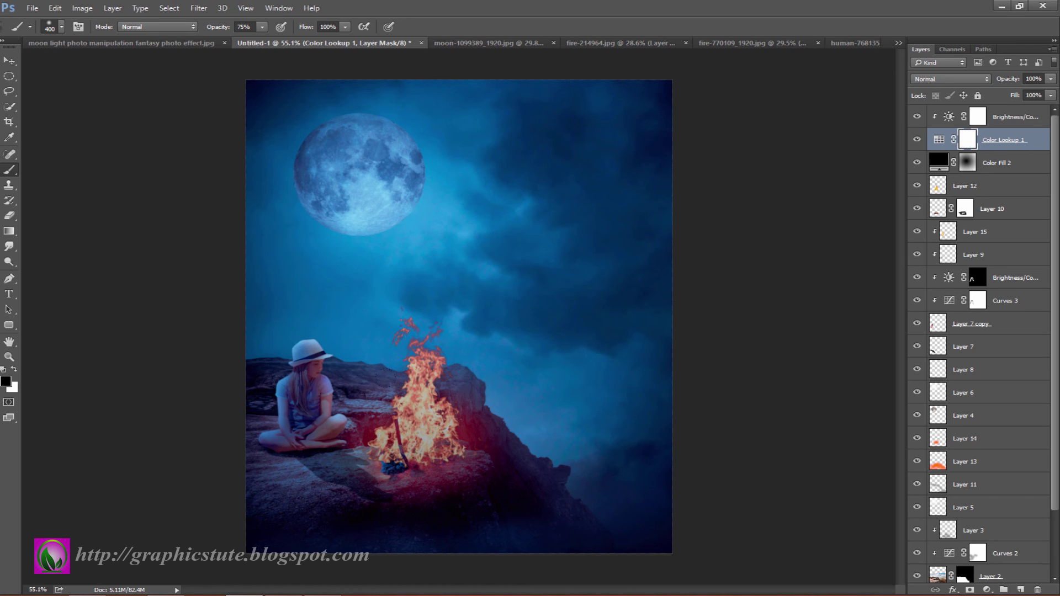
pyautogui.moveTo(428, 417)
pyautogui.mouseDown()
pyautogui.moveTo(409, 386)
pyautogui.moveTo(495, 473)
pyautogui.mouseUp()
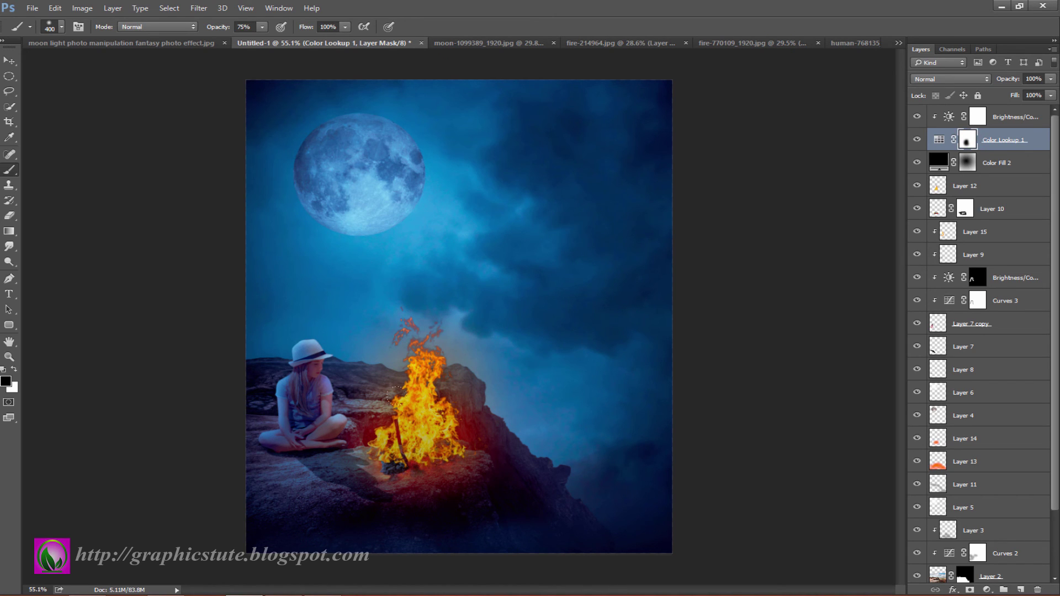
pyautogui.moveTo(350, 365); pyautogui.dragTo(306, 325)
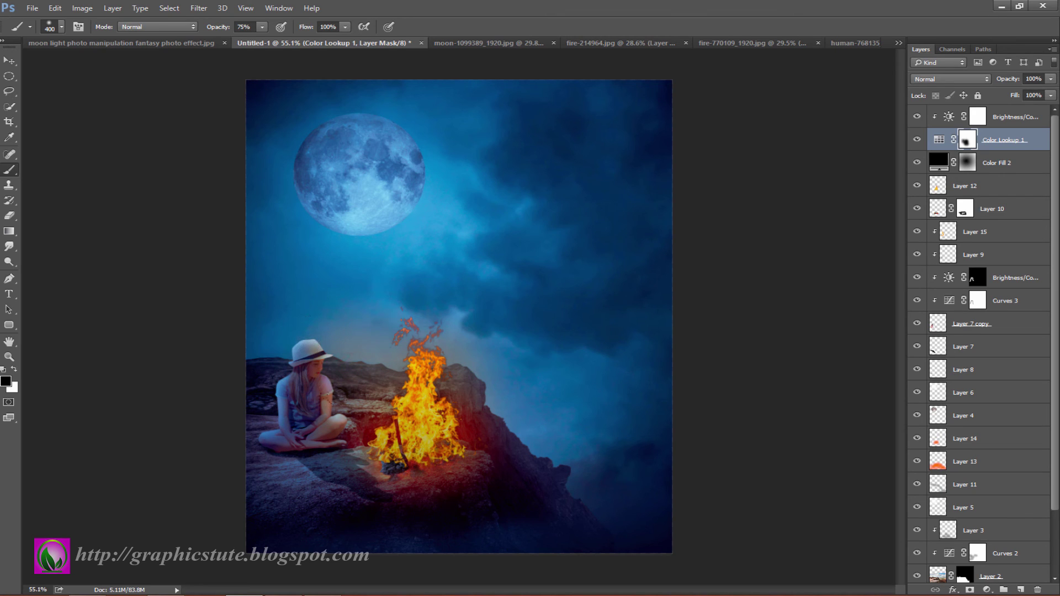
pyautogui.click(917, 139)
# Select the Brightness/Contrast layer, dismiss the rasterize error, and zoom out to the whole composite
pyautogui.click(999, 120)
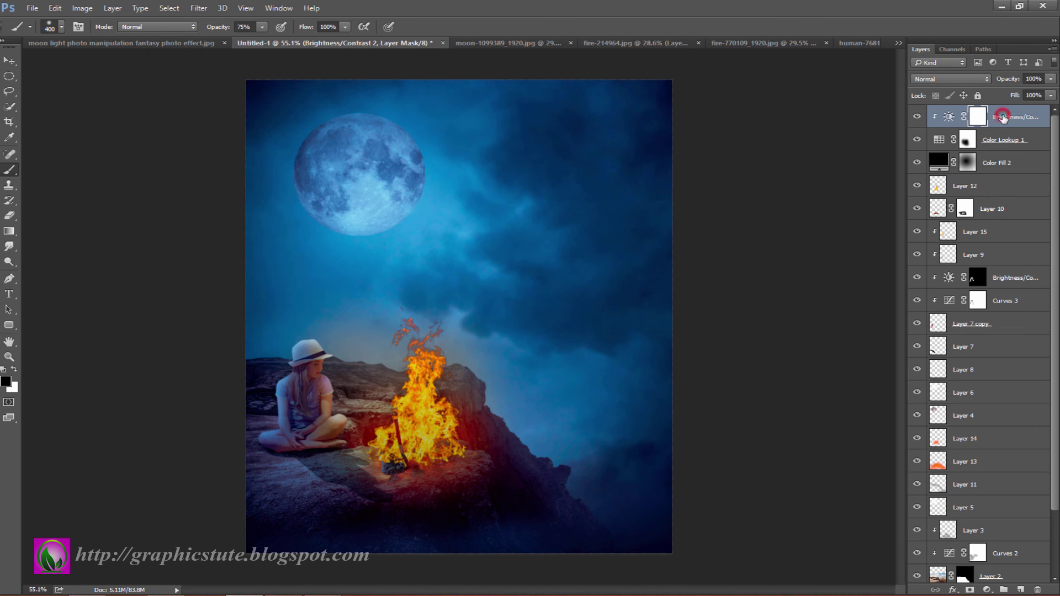
pyautogui.click(949, 116)
pyautogui.click(916, 116)
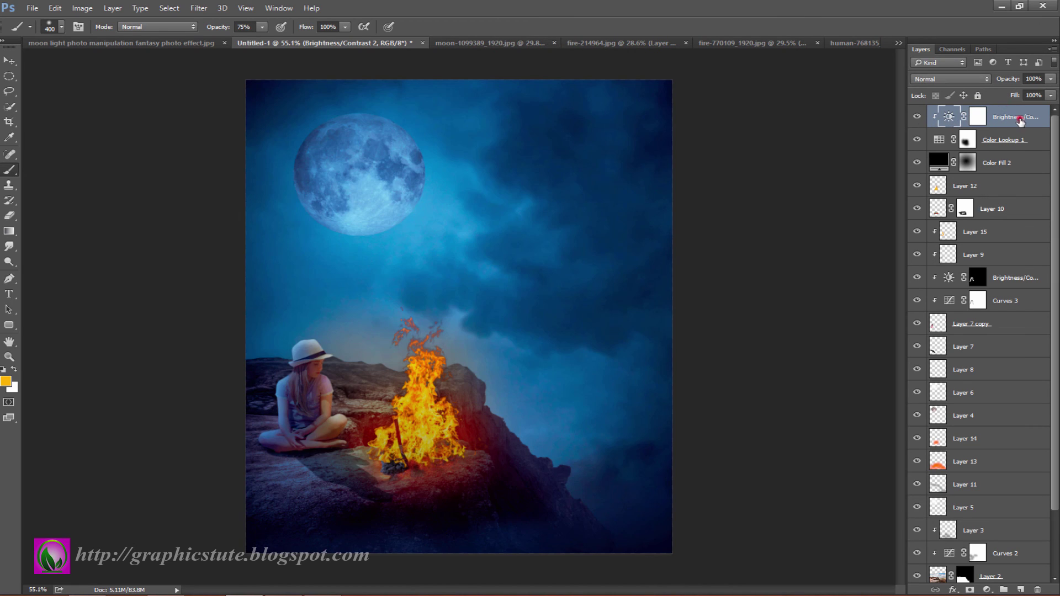
pyautogui.click(427, 505)
pyautogui.press('Return')
pyautogui.click(9, 357)
pyautogui.moveTo(403, 411); pyautogui.dragTo(386, 410)
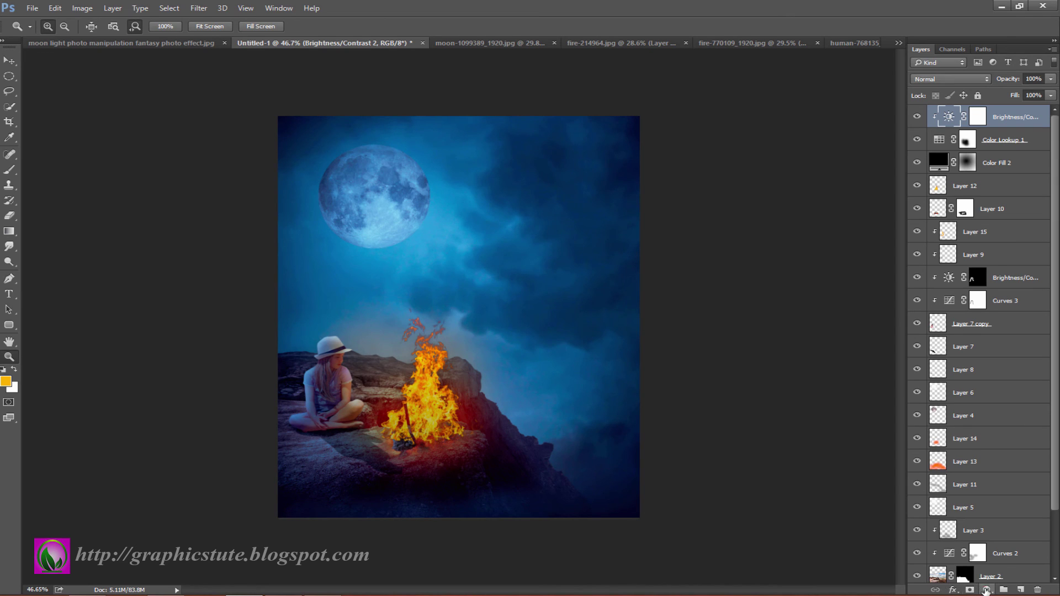
# Add a Gradient Map adjustment using the Violet-Orange preset
pyautogui.click(986, 589)
pyautogui.click(947, 568)
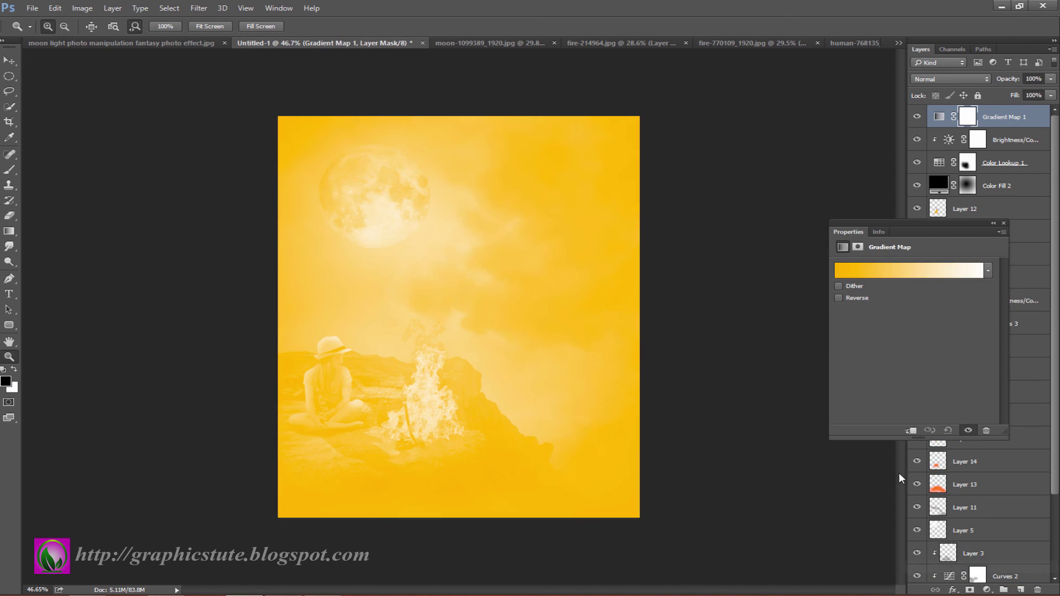
pyautogui.click(982, 270)
pyautogui.click(901, 297)
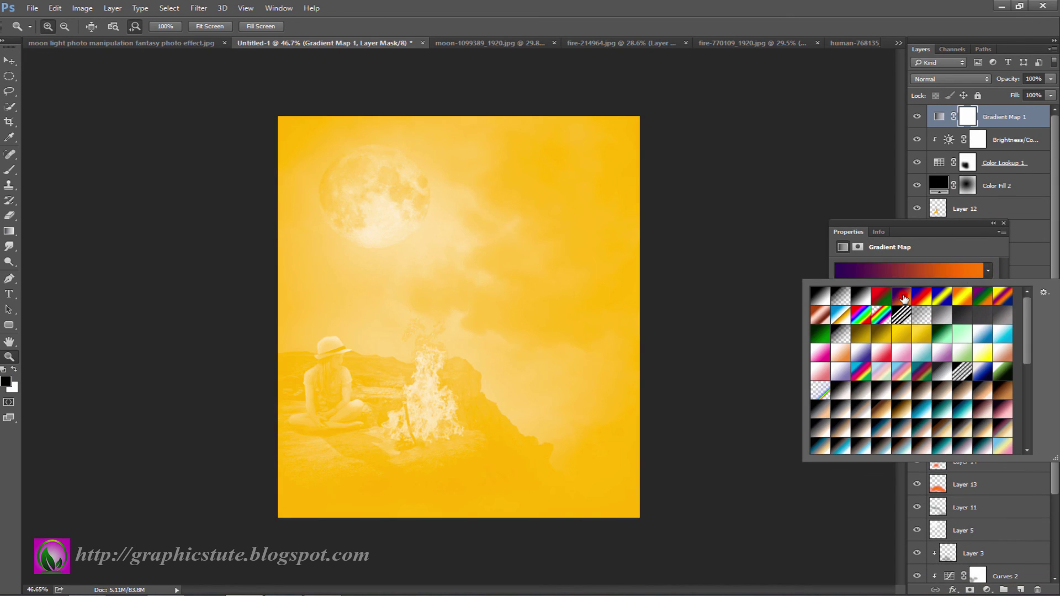
pyautogui.click(1000, 251)
pyautogui.click(1003, 223)
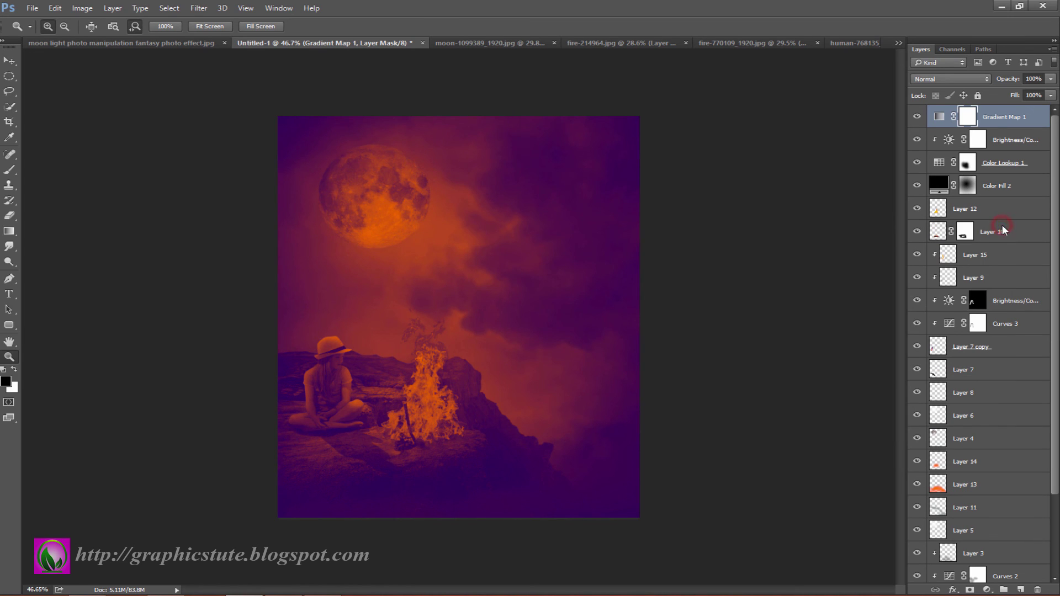
# Set Gradient Map 1 to Soft Light at 25% opacity and compare the result
pyautogui.click(987, 79)
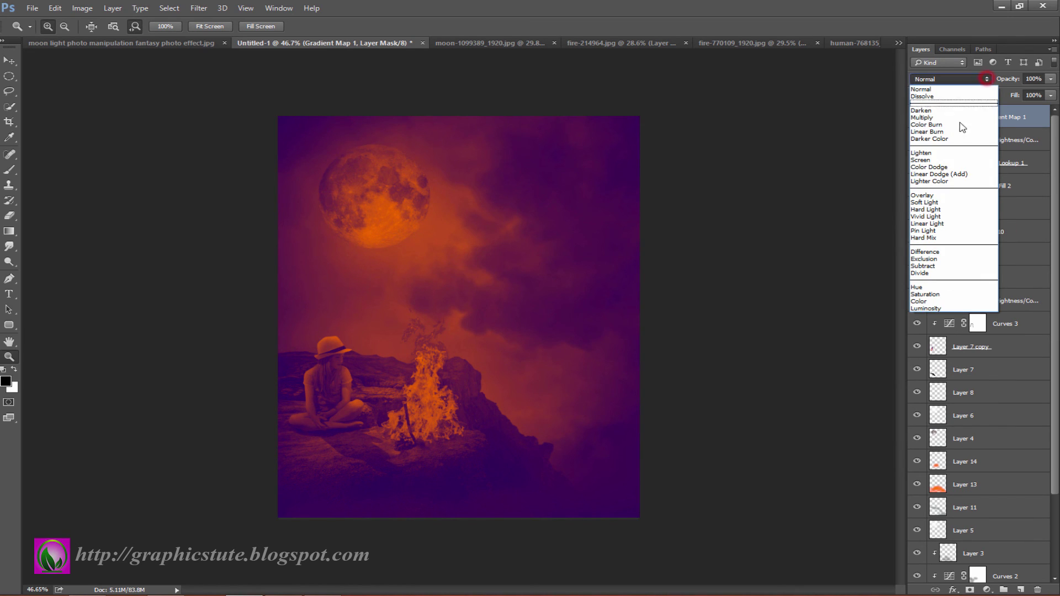
pyautogui.click(935, 203)
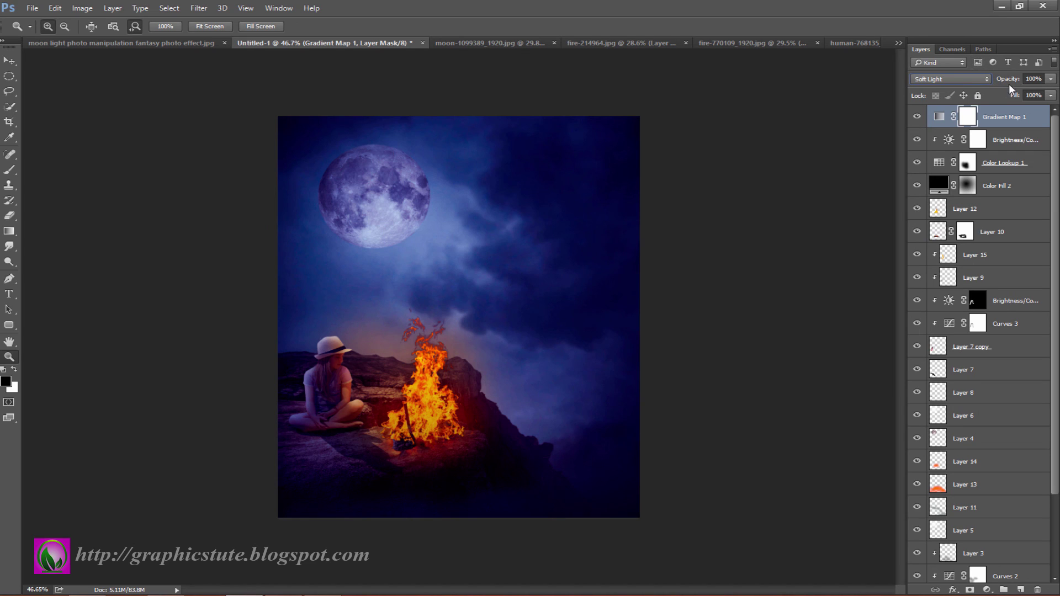
pyautogui.moveTo(1014, 81); pyautogui.dragTo(967, 83)
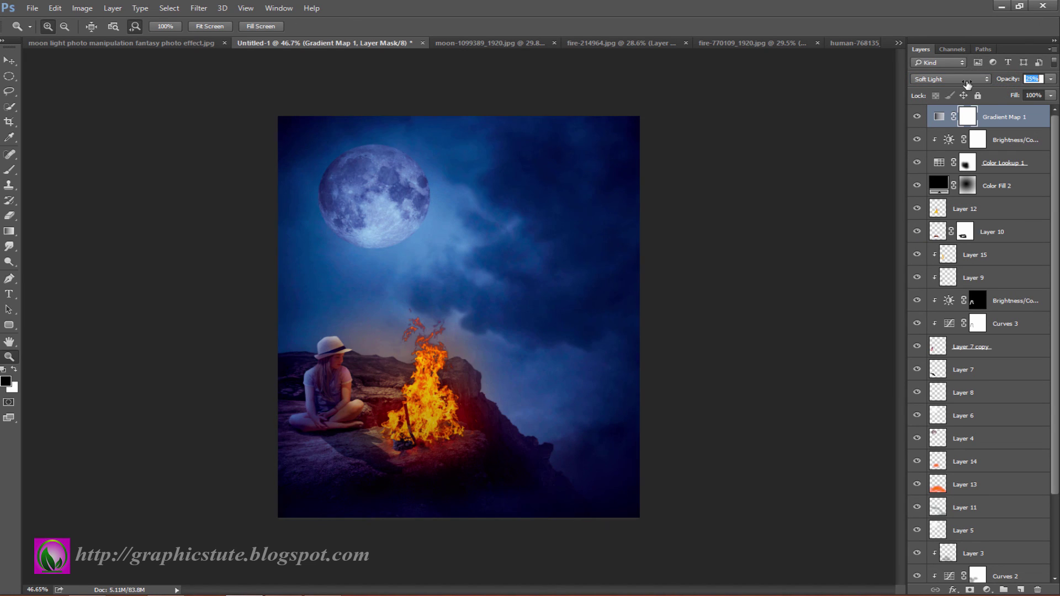
pyautogui.click(916, 117)
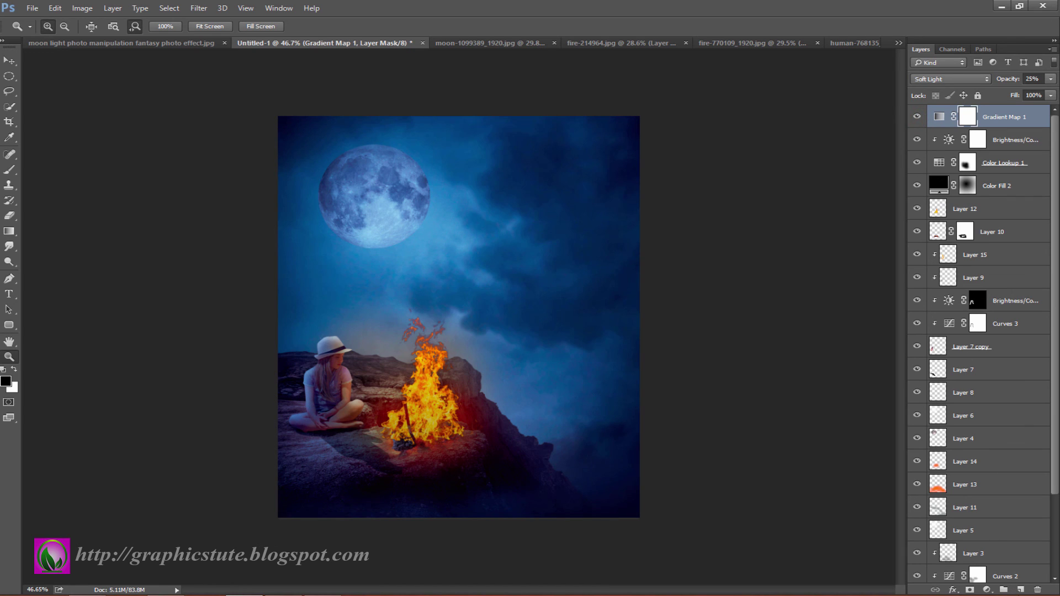
# Stamp a merged copy of all visible layers onto a new top layer
pyautogui.click(1019, 589)
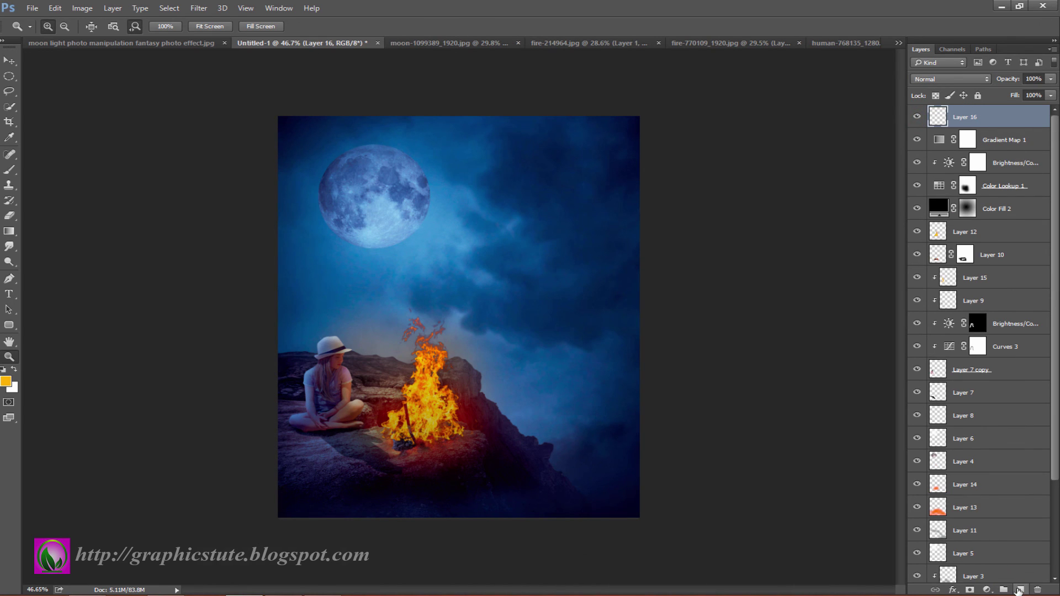
pyautogui.hotkey('ctrl', 'shift', 'alt', 'e')
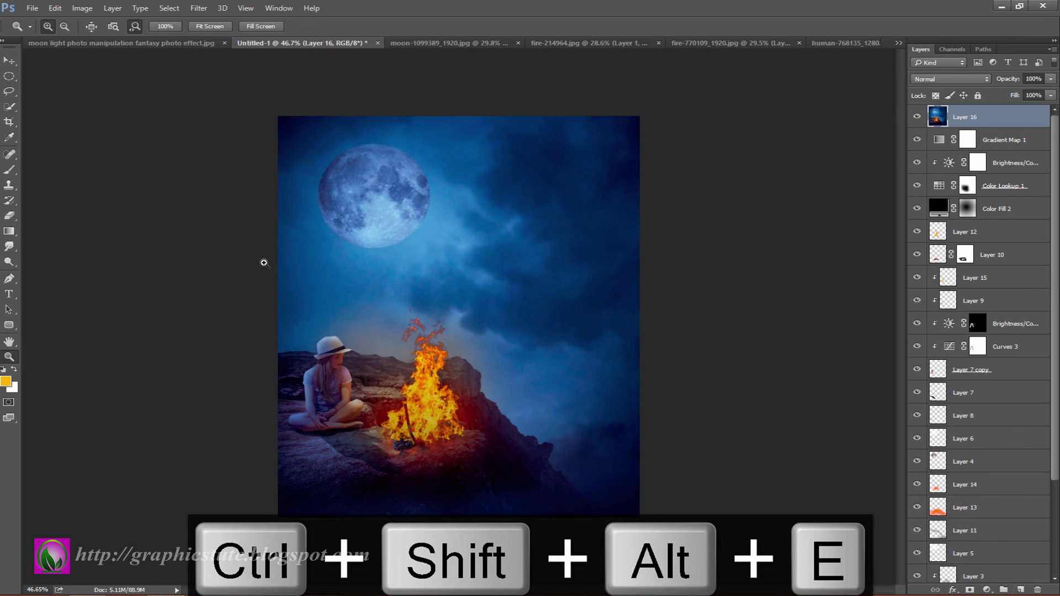
pyautogui.click(199, 8)
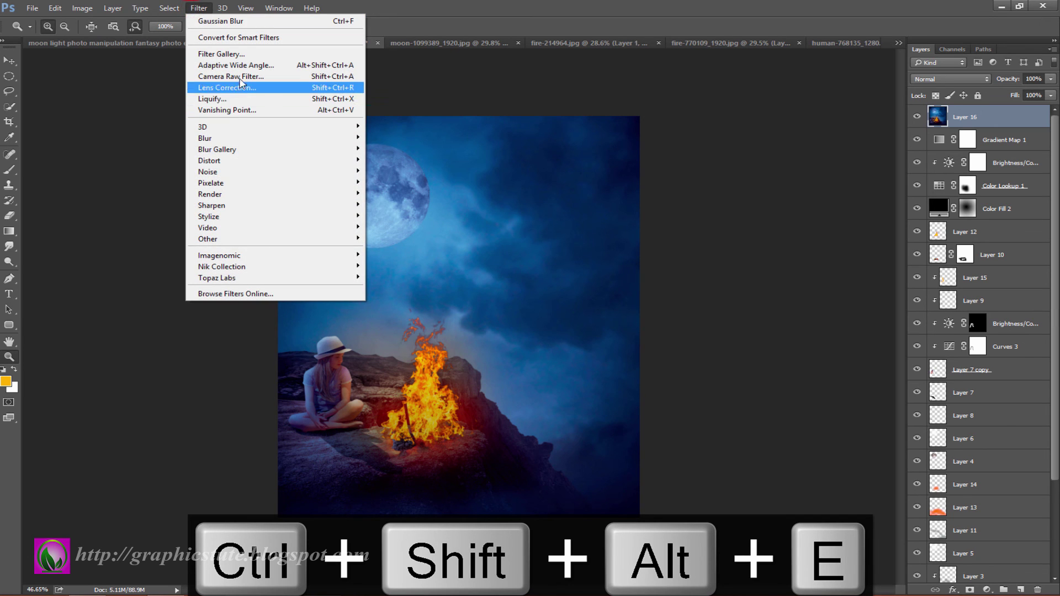
pyautogui.click(240, 77)
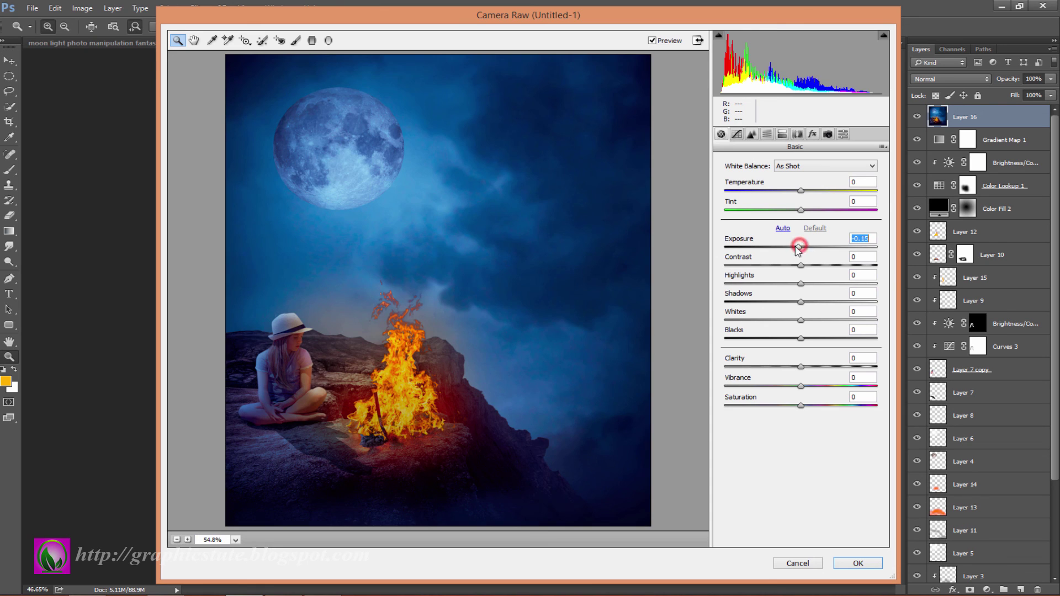
# In Camera Raw, raise exposure, cool temperature and tint, and add slight clarity
pyautogui.moveTo(800, 247); pyautogui.dragTo(823, 284)
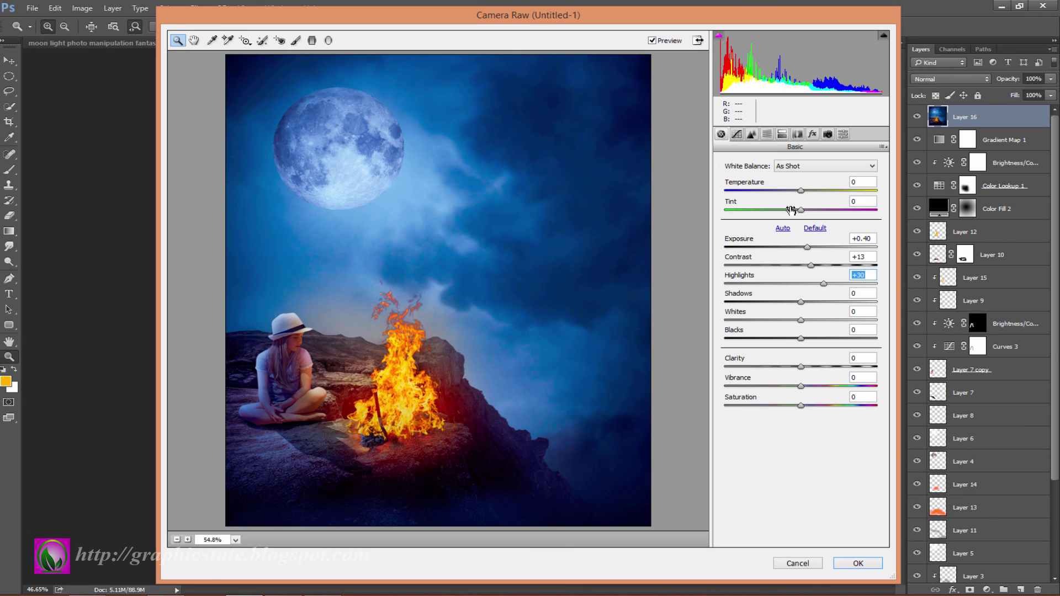
pyautogui.moveTo(801, 191)
pyautogui.mouseDown()
pyautogui.moveTo(779, 191)
pyautogui.moveTo(809, 214)
pyautogui.moveTo(755, 213)
pyautogui.moveTo(779, 191)
pyautogui.moveTo(772, 211)
pyautogui.mouseUp()
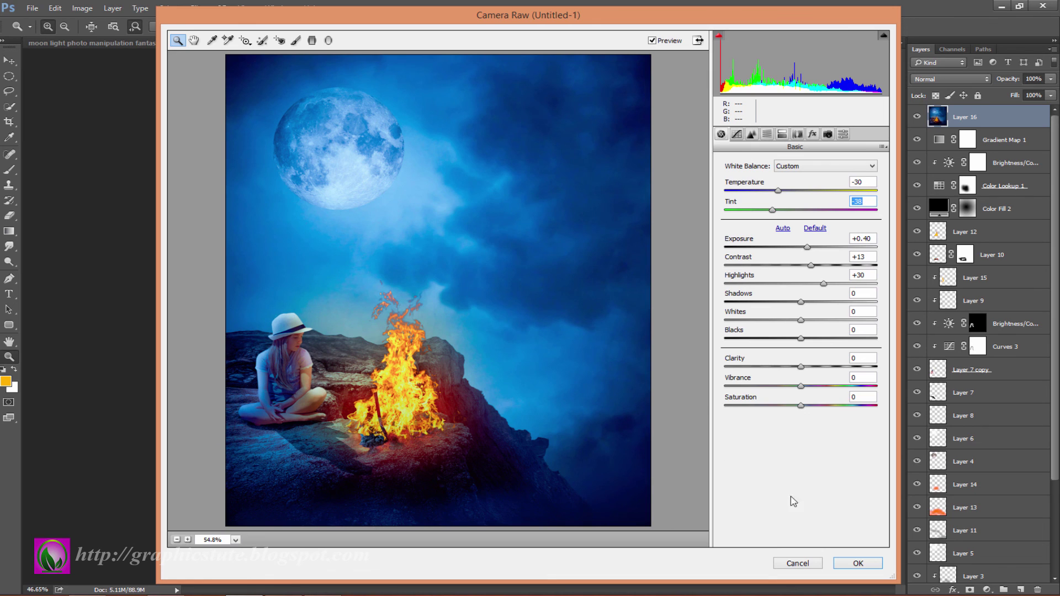
pyautogui.moveTo(801, 367); pyautogui.dragTo(809, 367)
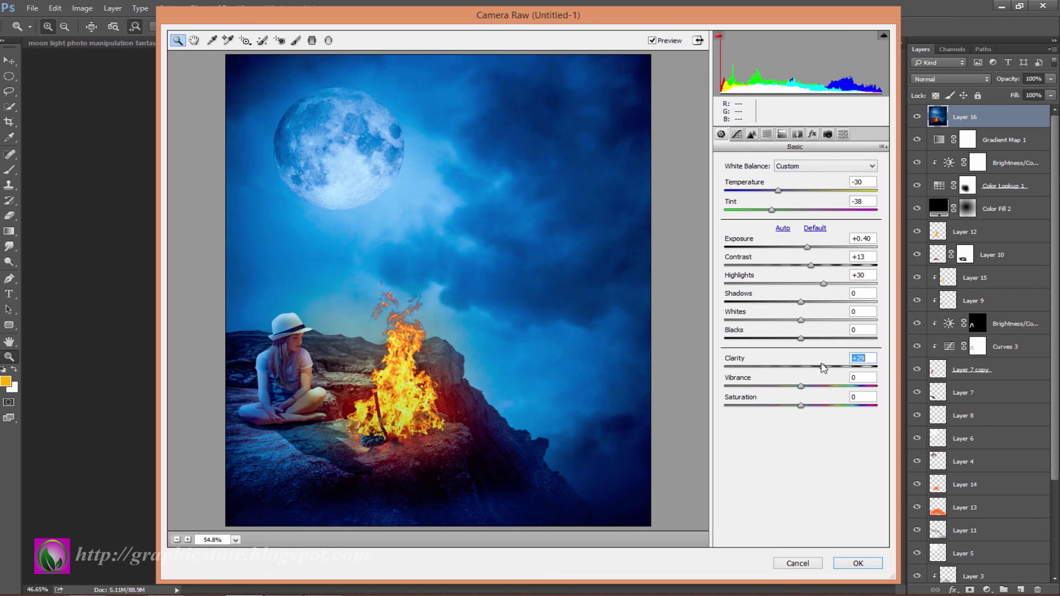
pyautogui.click(855, 563)
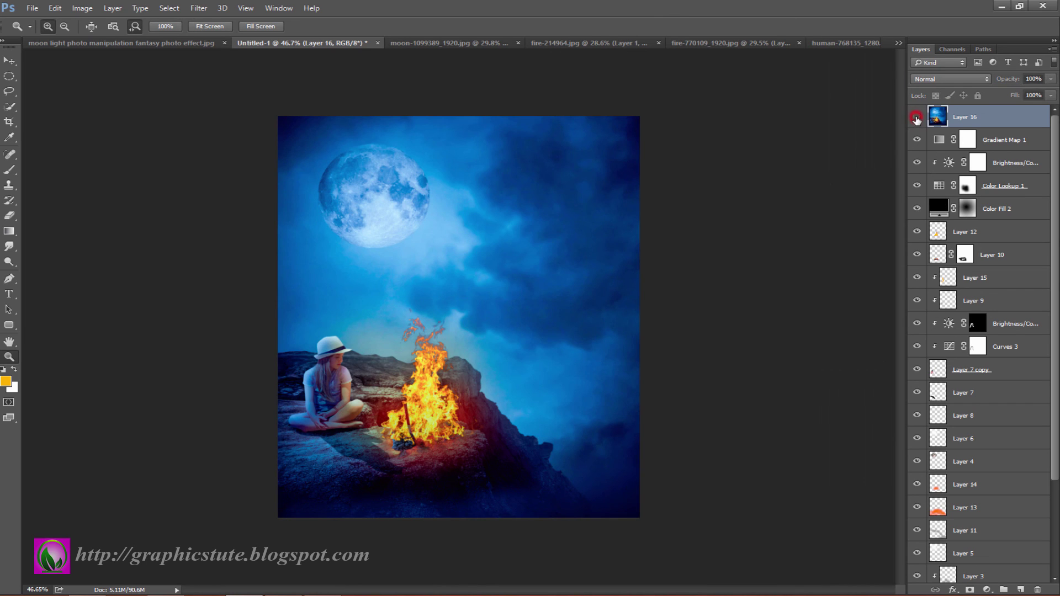
pyautogui.click(917, 118)
# Stamp another merged copy on a new top layer and blend it as Vivid Light
pyautogui.click(916, 119)
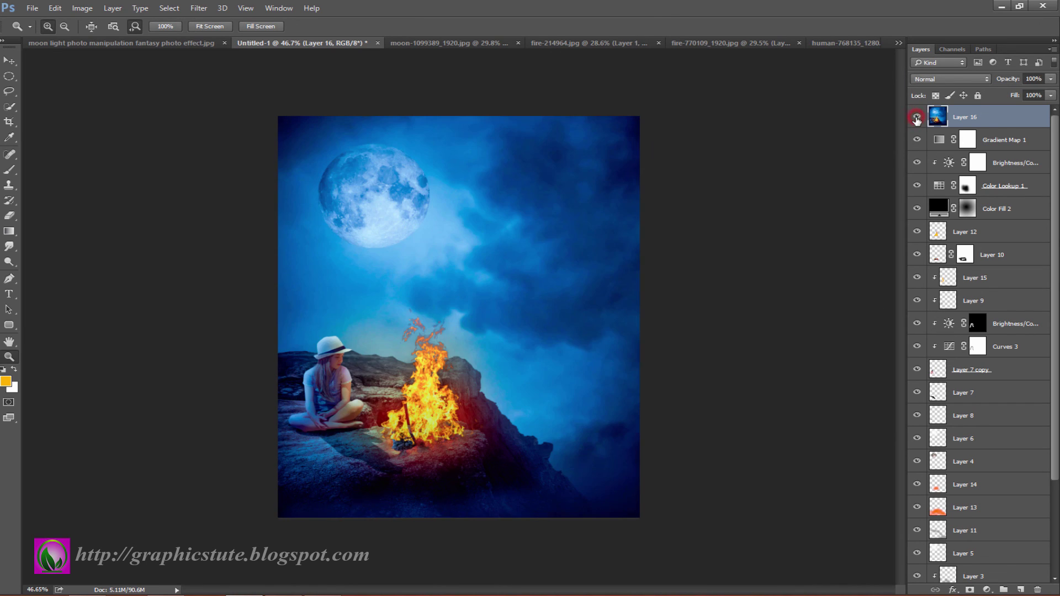
pyautogui.click(917, 118)
pyautogui.click(1021, 590)
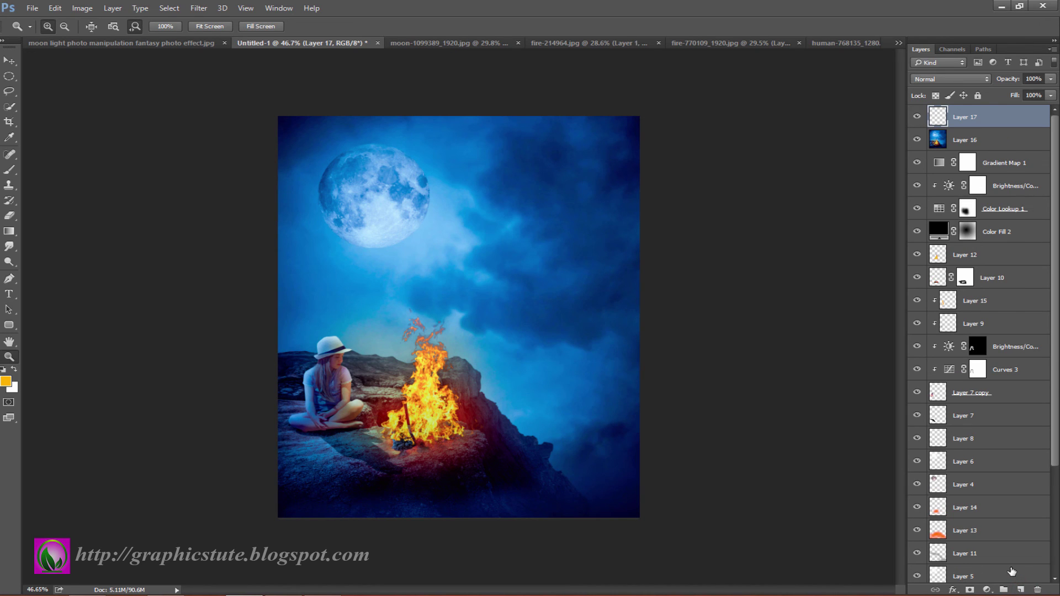
pyautogui.hotkey('ctrl', 'shift', 'alt', 'e')
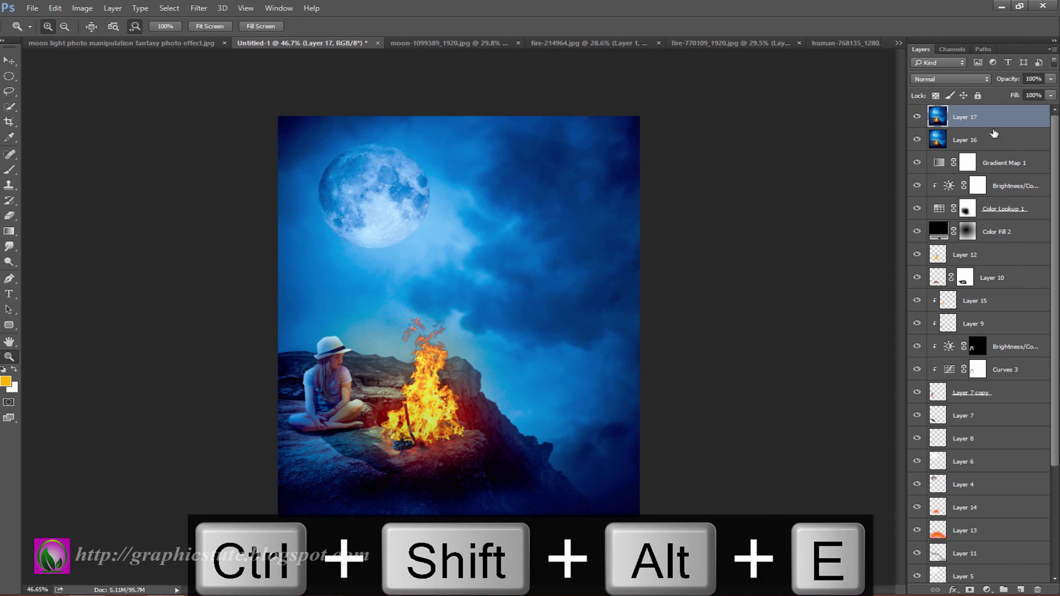
pyautogui.click(987, 82)
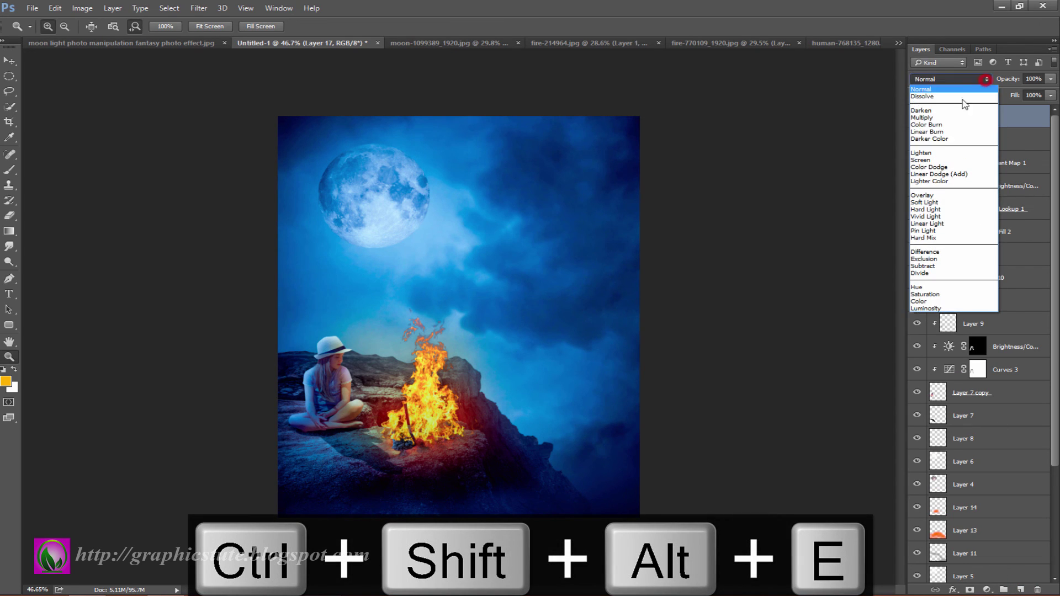
pyautogui.click(938, 219)
# Apply a 0.3-pixel High Pass filter and zoom in to inspect the sharpening
pyautogui.click(198, 8)
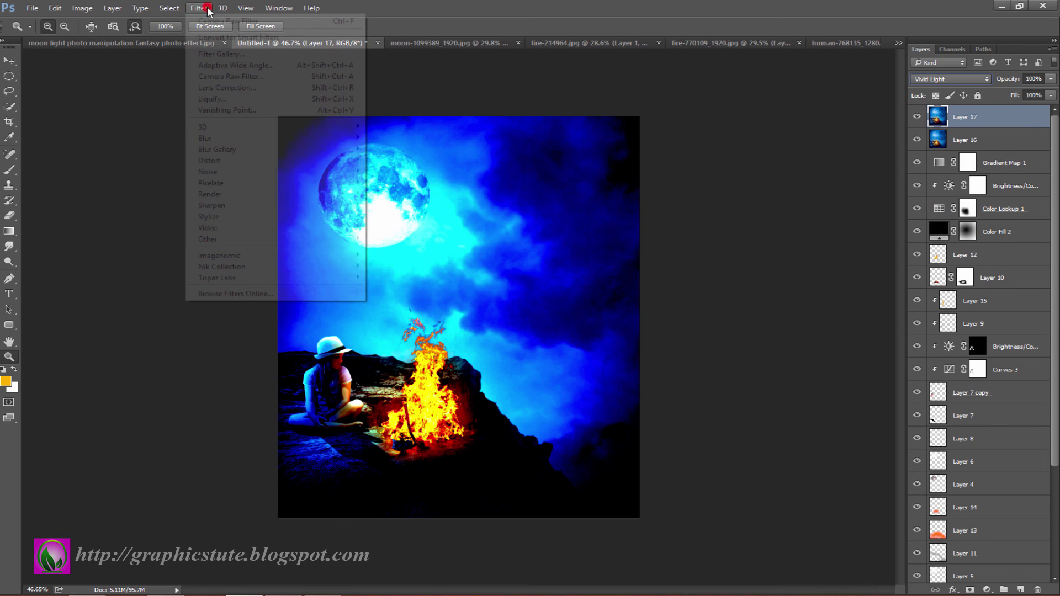
pyautogui.moveTo(207, 239)
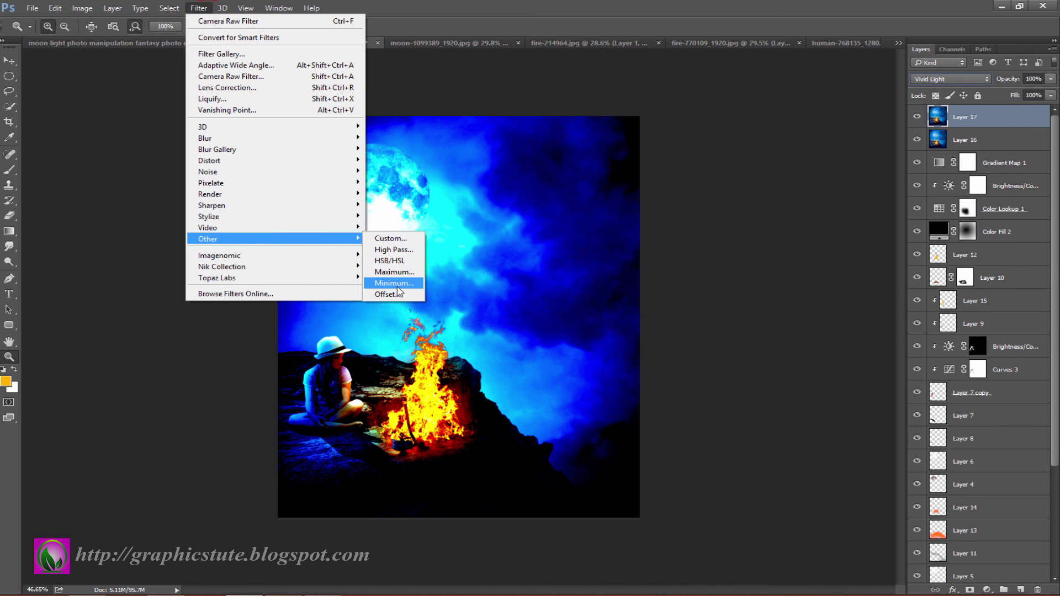
pyautogui.click(393, 249)
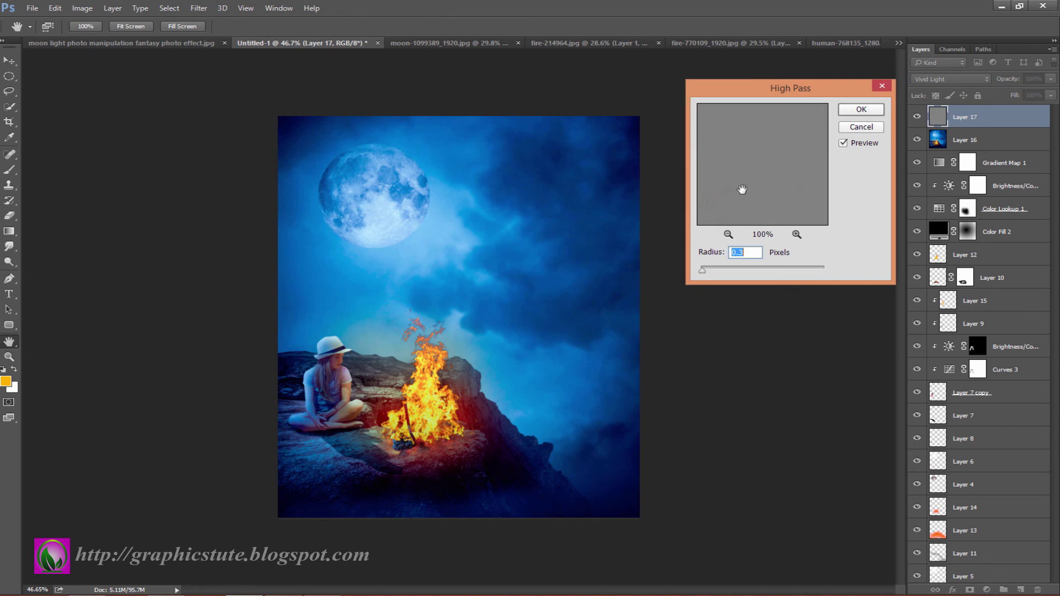
pyautogui.click(859, 114)
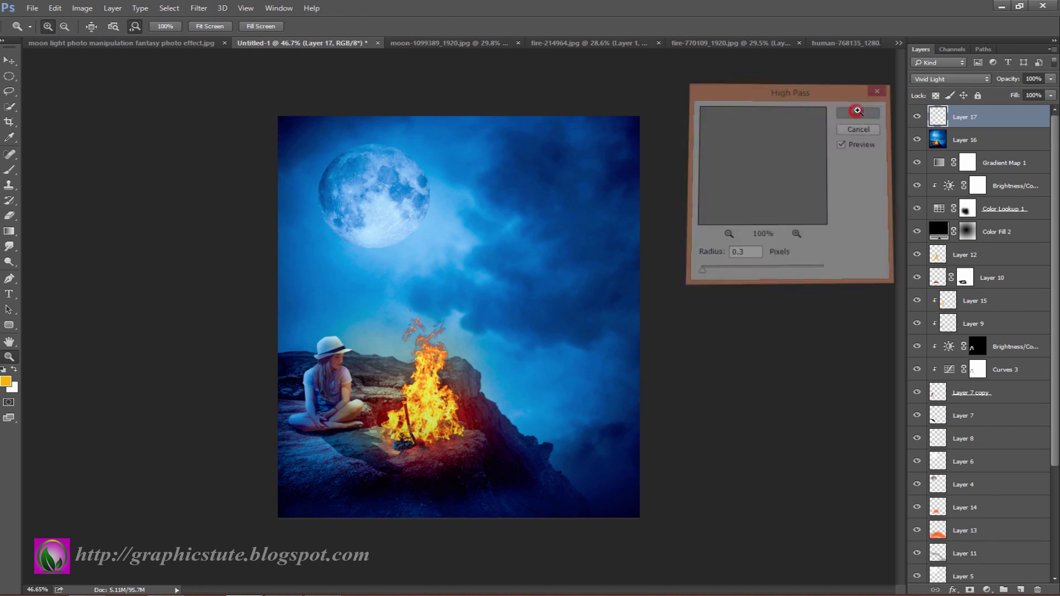
pyautogui.press('z')
pyautogui.moveTo(575, 316); pyautogui.dragTo(521, 257)
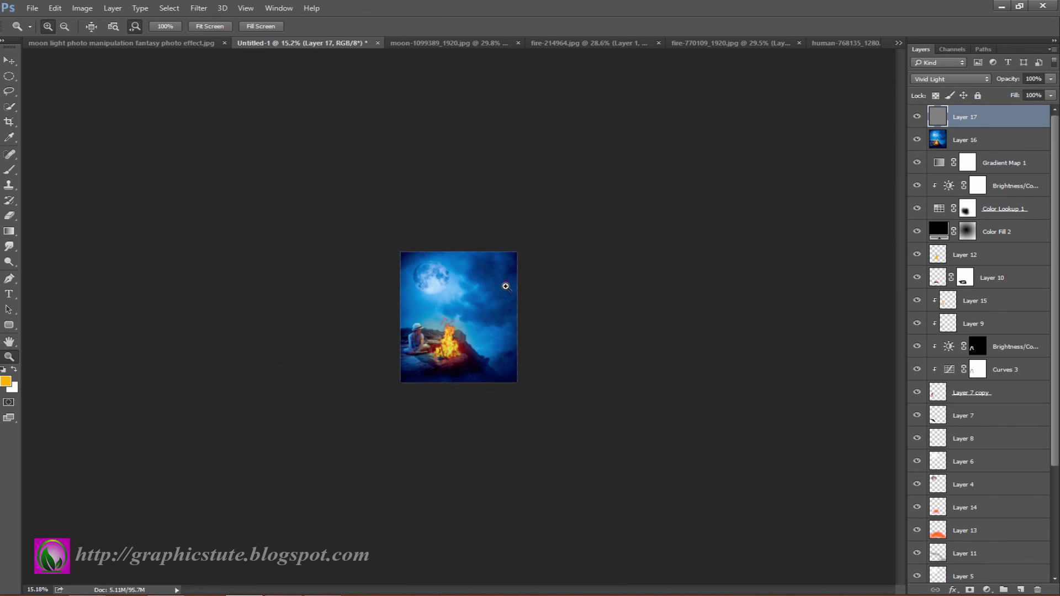
pyautogui.moveTo(520, 312); pyautogui.dragTo(580, 385)
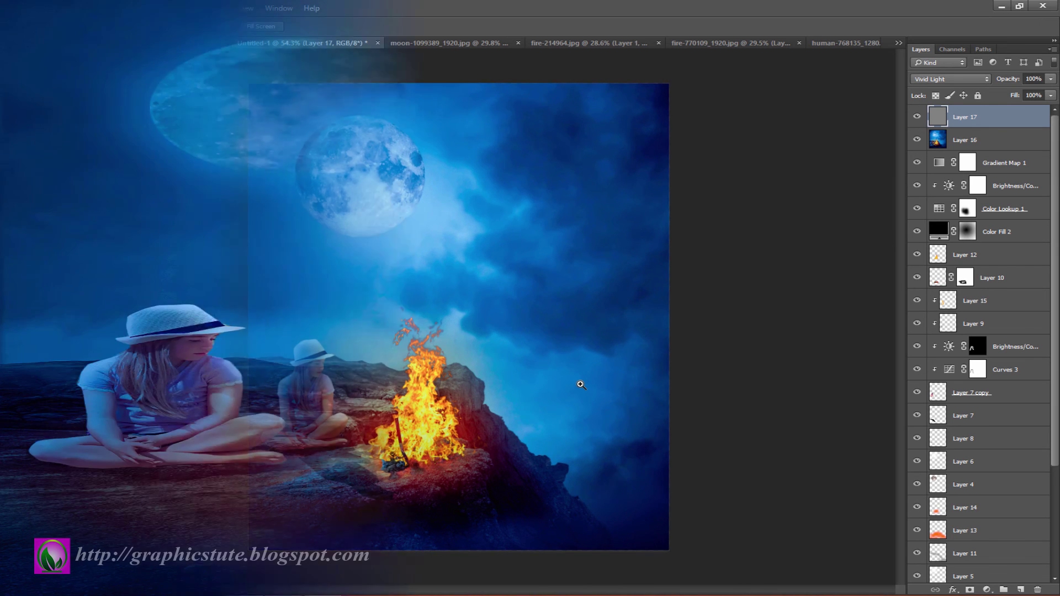